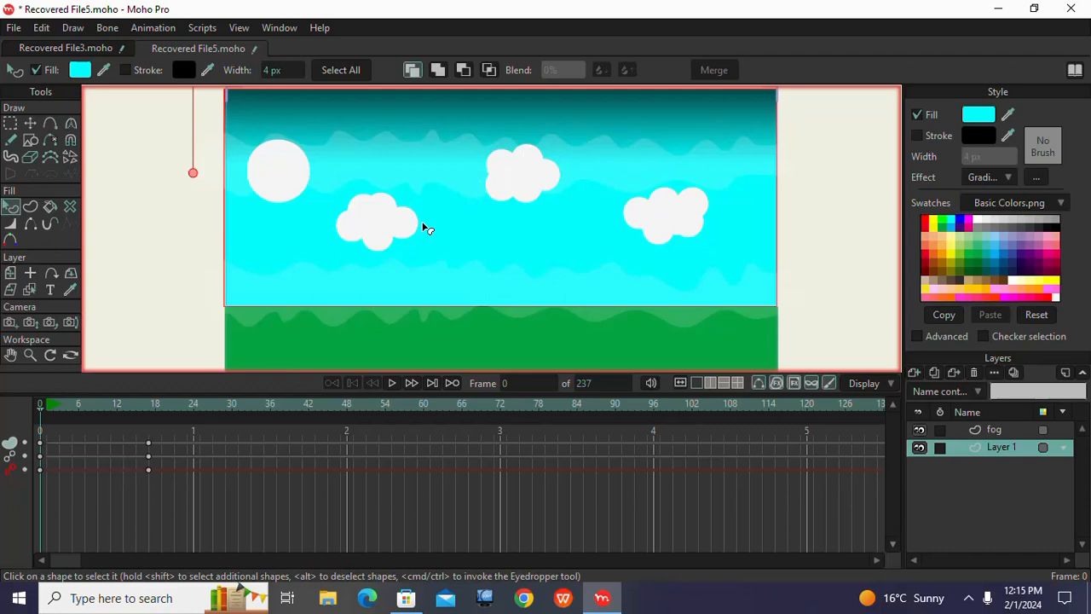
# Step: Create a new project and set up the rectangle shape tool with a green fill
pyautogui.click(11, 28)
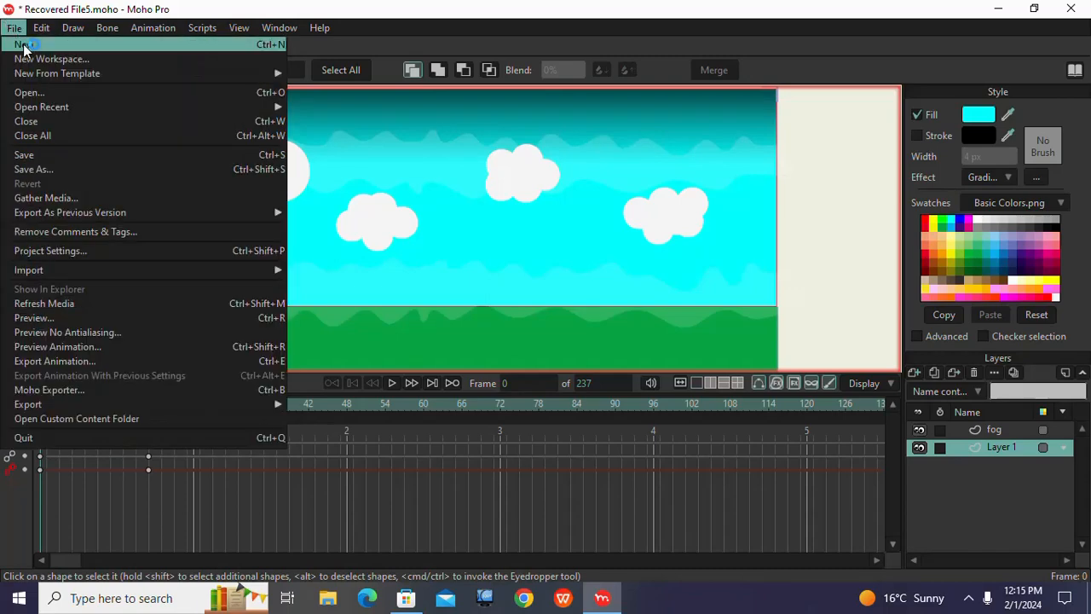
pyautogui.click(25, 48)
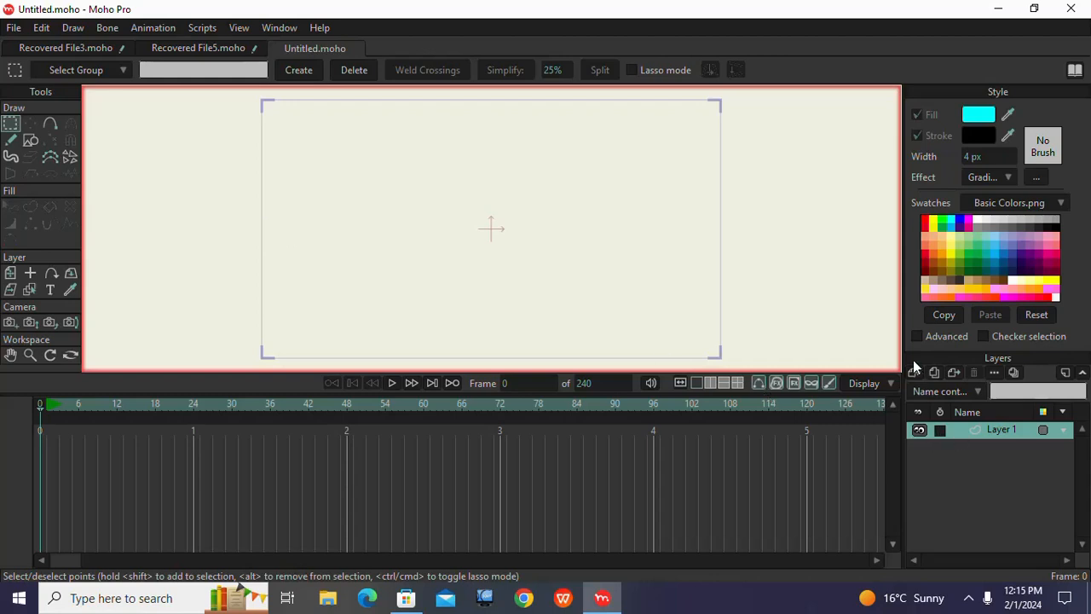
pyautogui.click(30, 141)
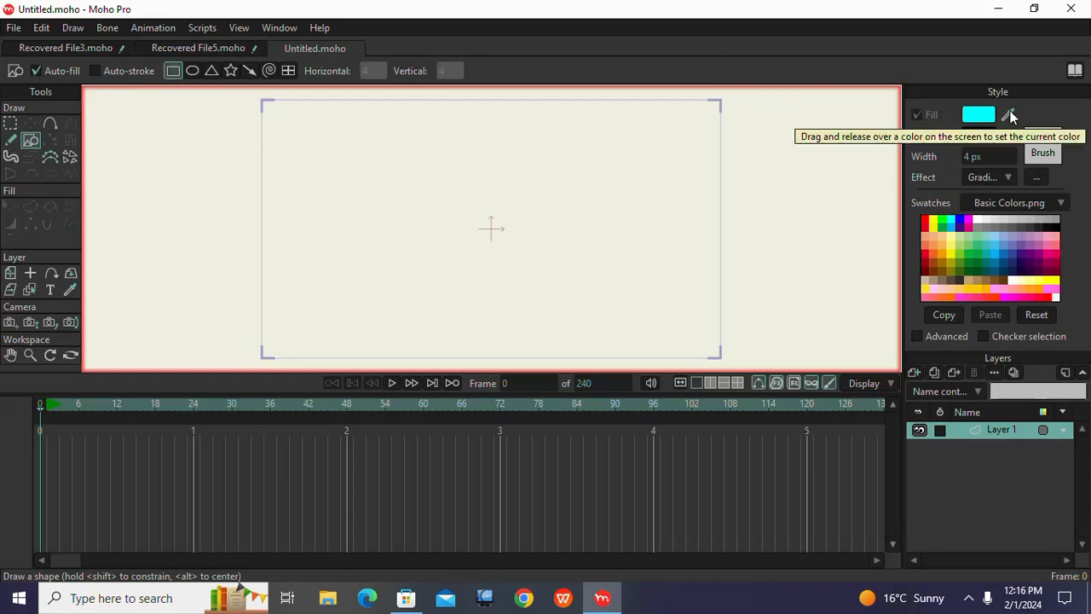
pyautogui.click(942, 226)
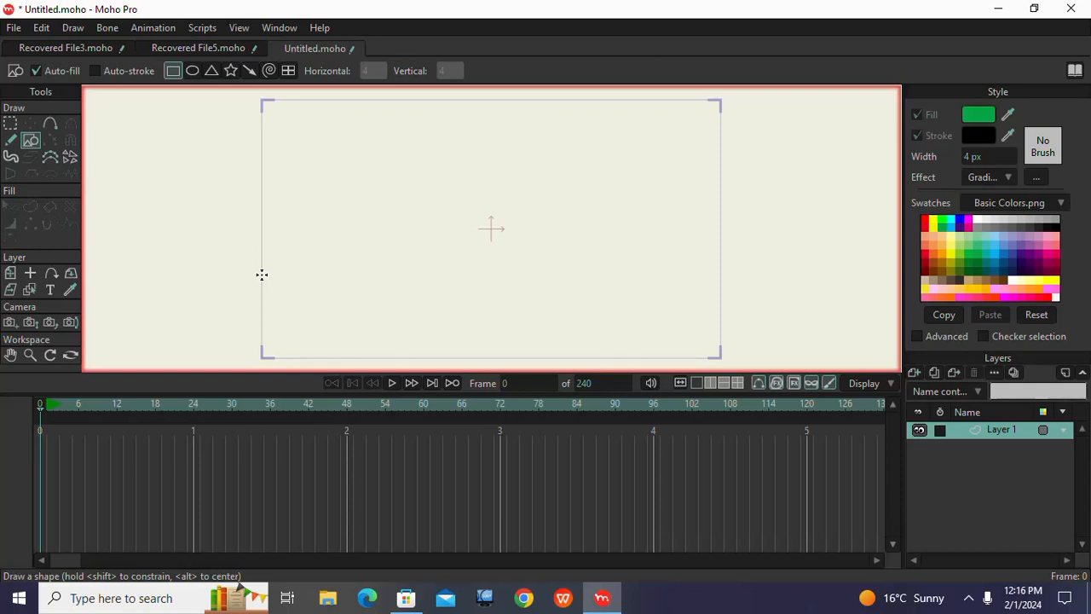
# Step: Set the fill effect to plain and draw a green ground rectangle across the lower third of the canvas
pyautogui.moveTo(261, 274); pyautogui.dragTo(326, 317)
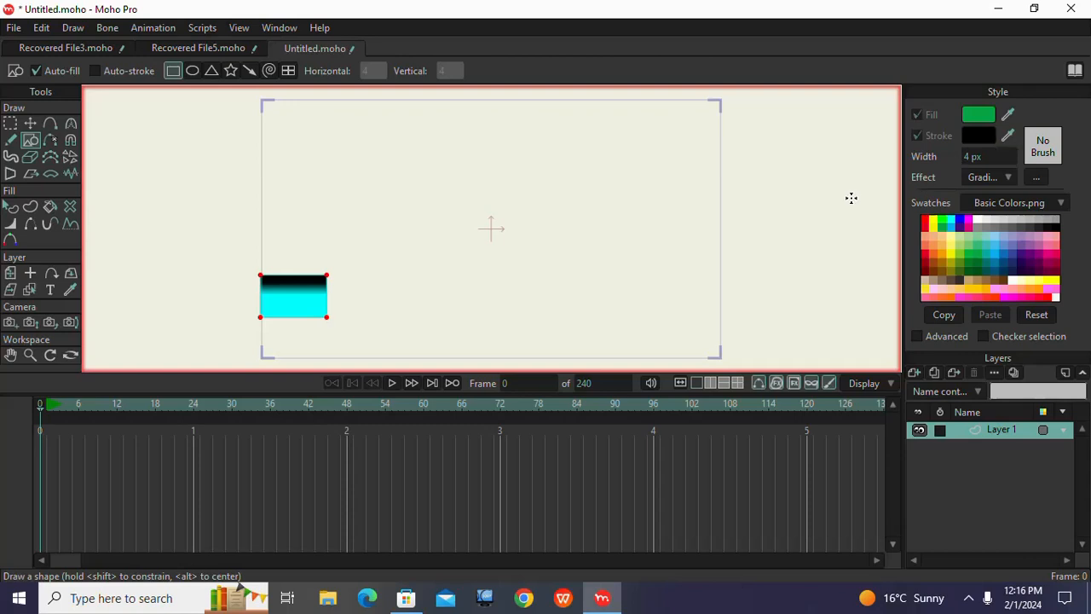
pyautogui.hotkey('ctrl', 'z')
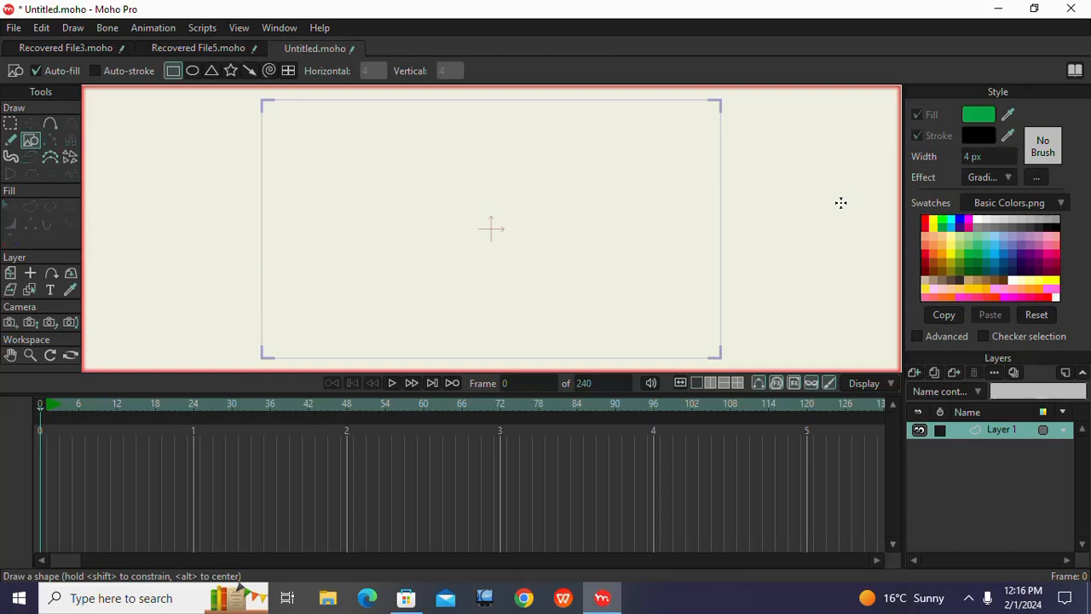
pyautogui.click(1008, 177)
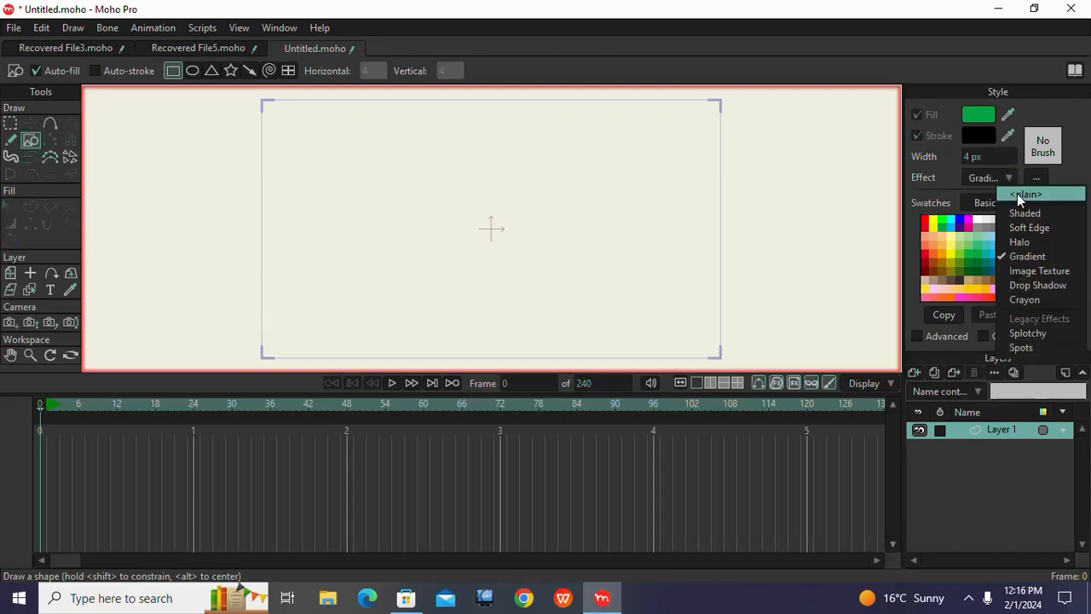
pyautogui.click(1023, 194)
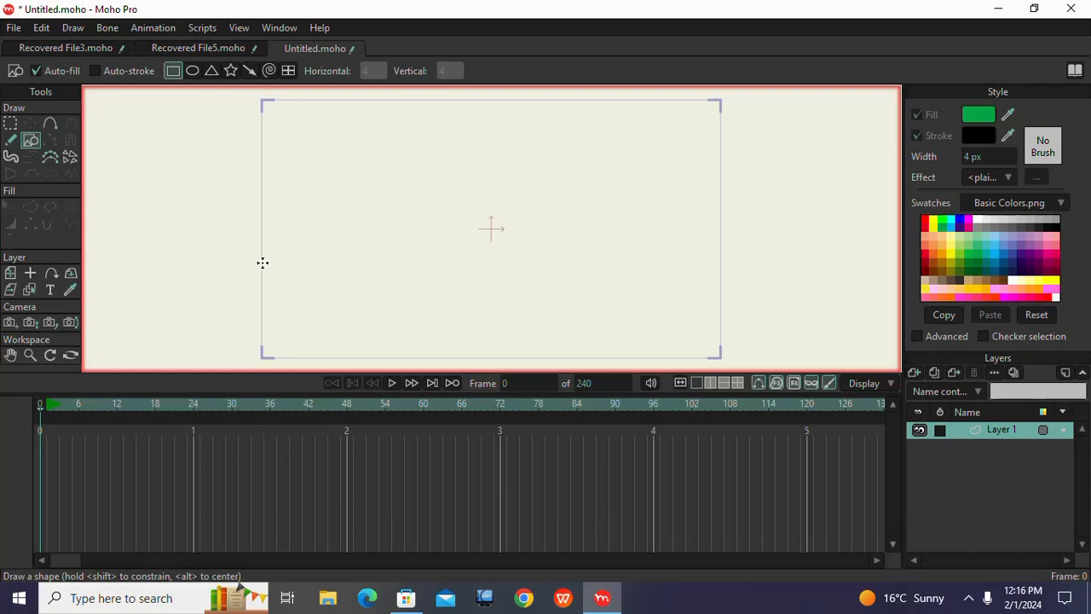
pyautogui.moveTo(260, 268)
pyautogui.mouseDown()
pyautogui.moveTo(392, 373)
pyautogui.moveTo(620, 381)
pyautogui.moveTo(716, 371)
pyautogui.moveTo(740, 350)
pyautogui.moveTo(736, 366)
pyautogui.mouseUp()
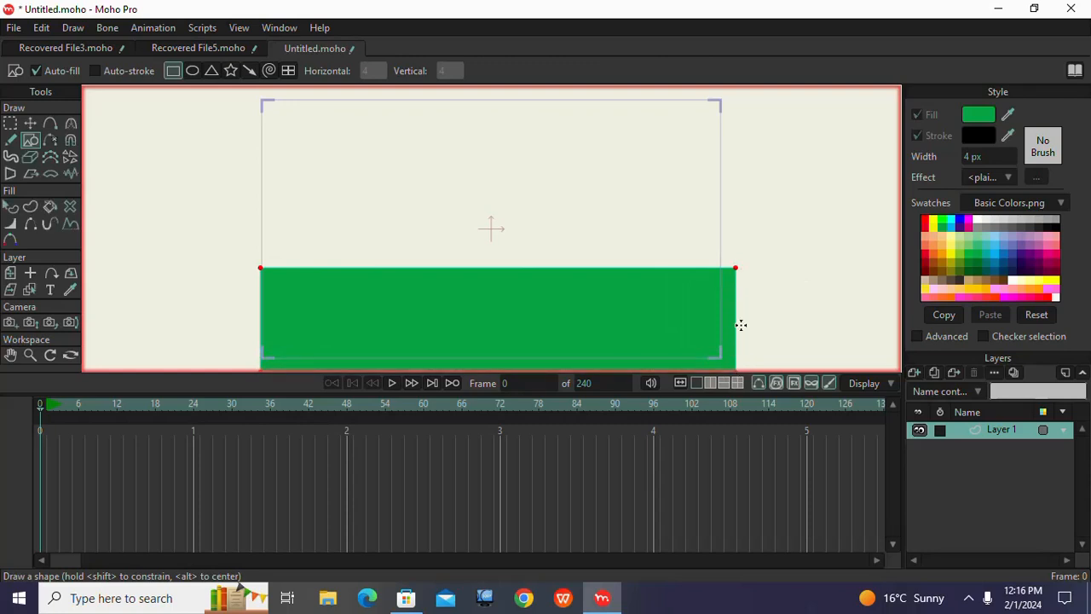
# Step: Render a preview of the frame to check the green ground, and close it
pyautogui.click(12, 29)
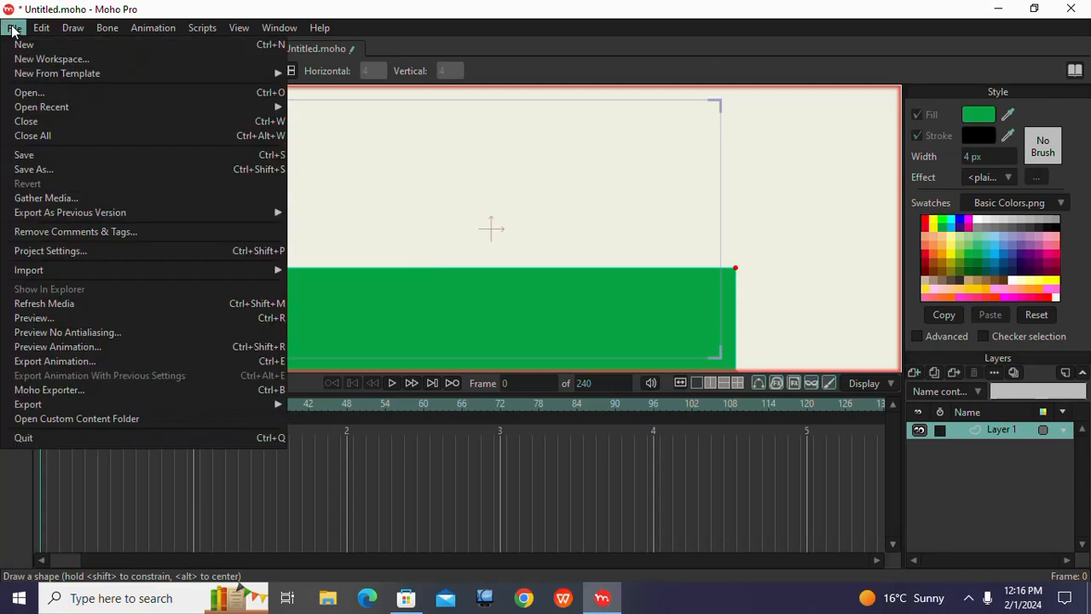
pyautogui.click(67, 321)
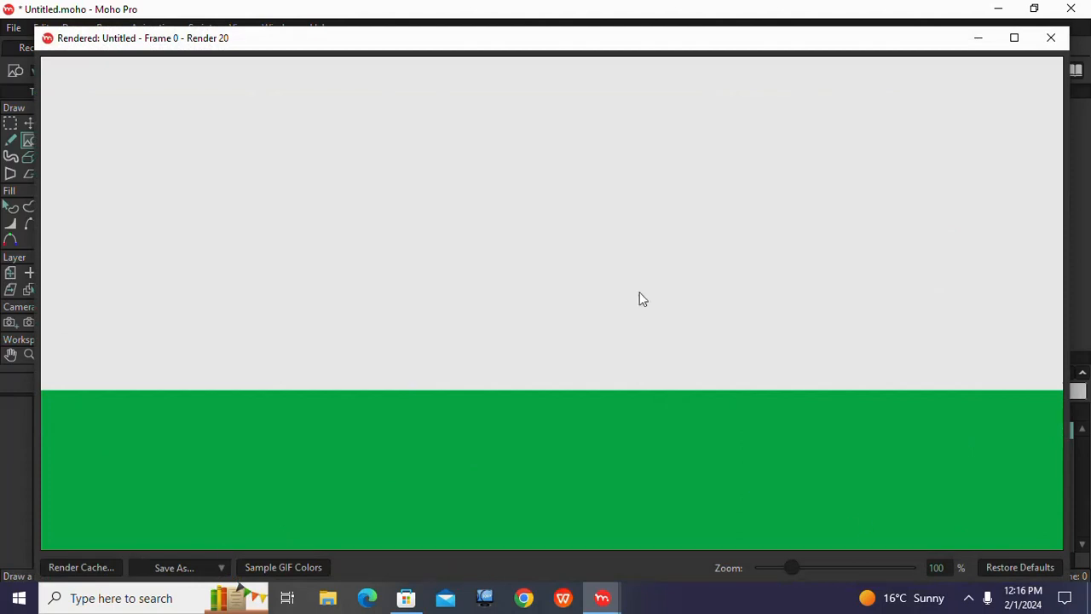
pyautogui.click(1053, 39)
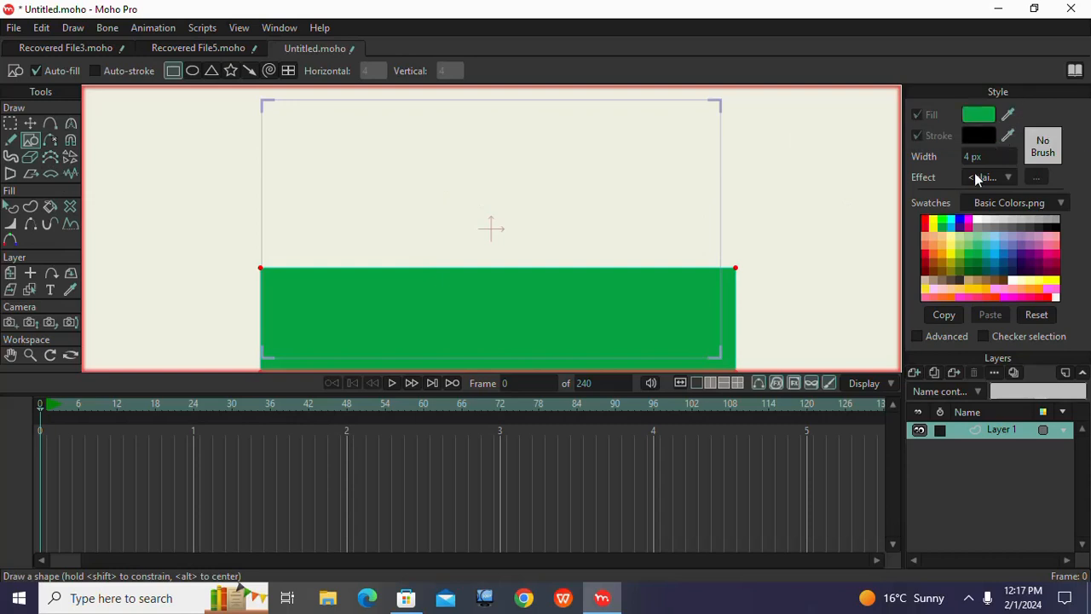
# Step: Draw a cyan sky rectangle from the canvas's top edge down to the green ground
pyautogui.click(951, 222)
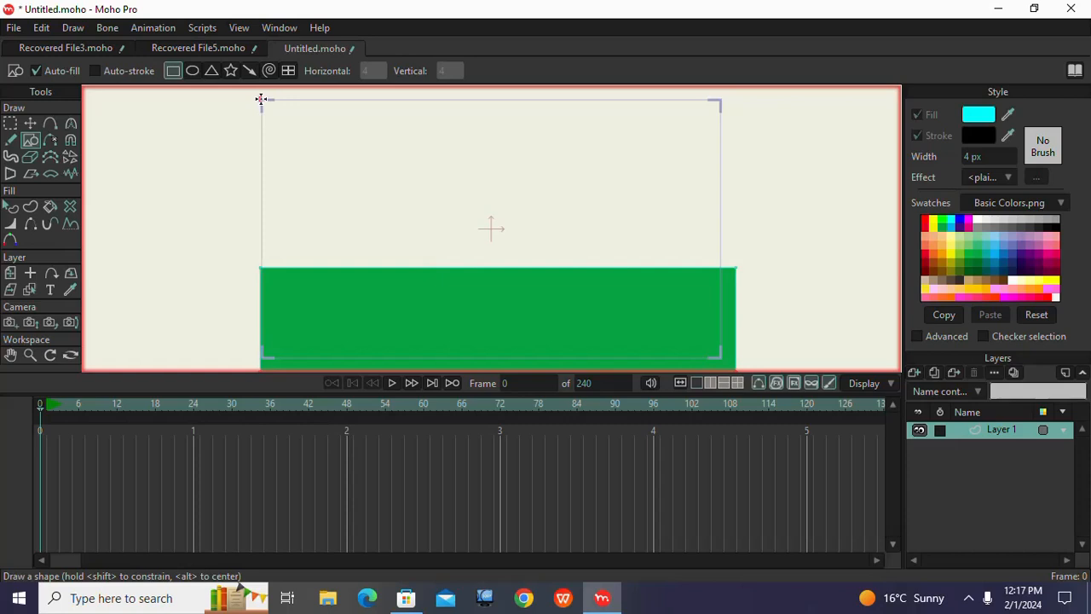
pyautogui.moveTo(262, 99)
pyautogui.mouseDown()
pyautogui.moveTo(329, 154)
pyautogui.moveTo(401, 182)
pyautogui.moveTo(735, 270)
pyautogui.mouseUp()
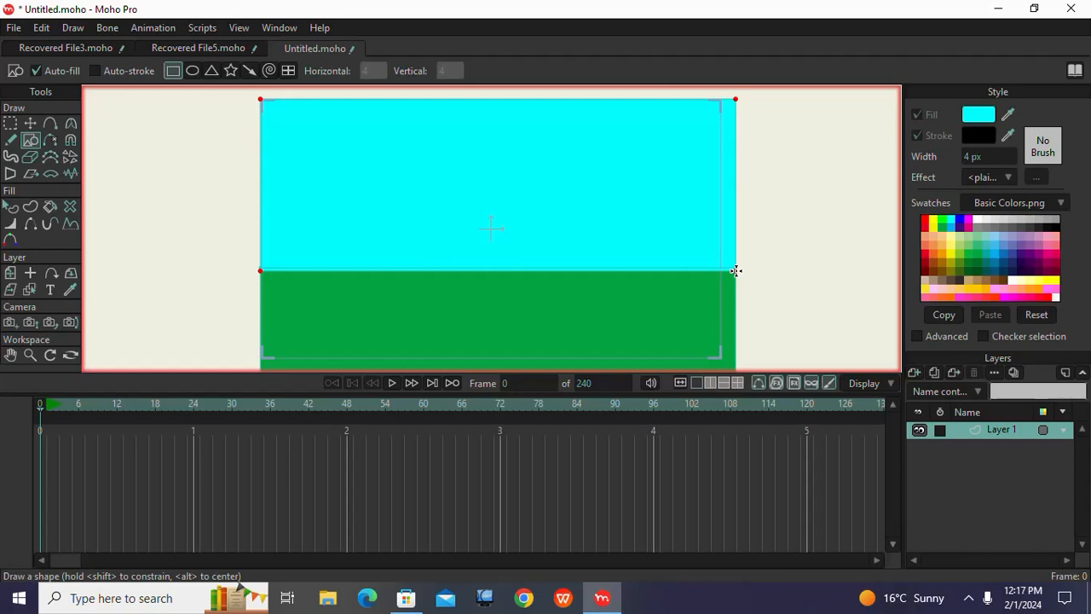
pyautogui.moveTo(736, 270); pyautogui.dragTo(735, 271)
# Step: Apply a linear Gradient effect to the sky rectangle, shifting the cyan stop slightly toward the black end
pyautogui.click(1006, 177)
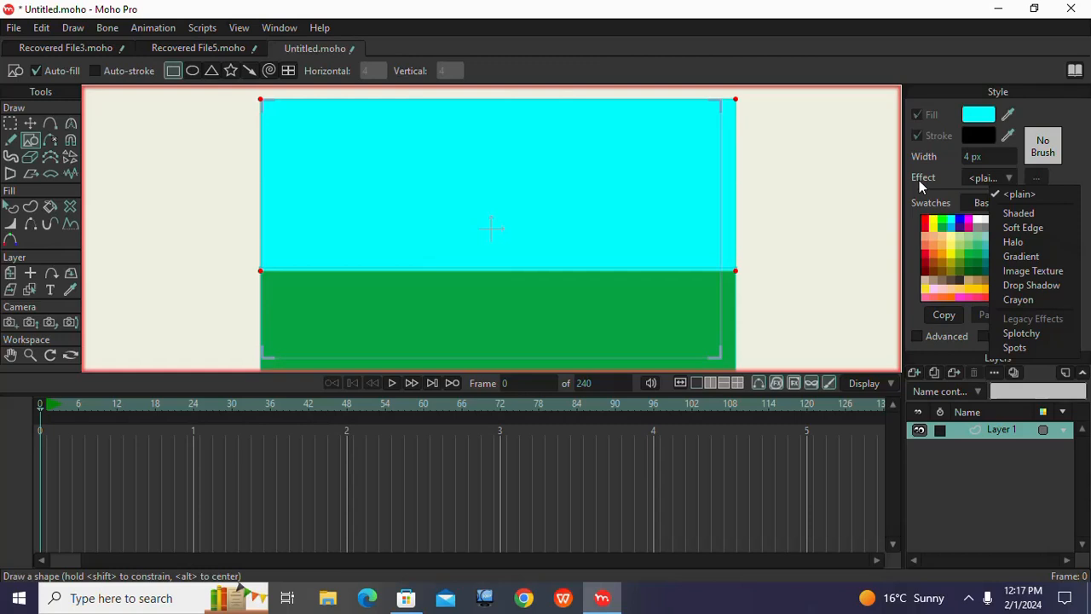
pyautogui.click(580, 201)
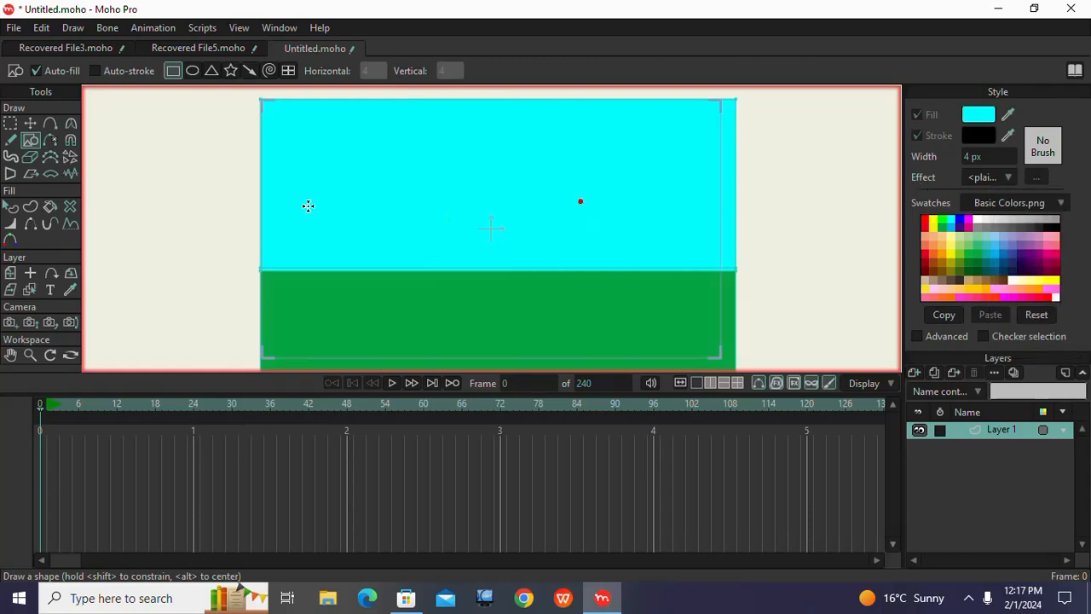
pyautogui.click(14, 209)
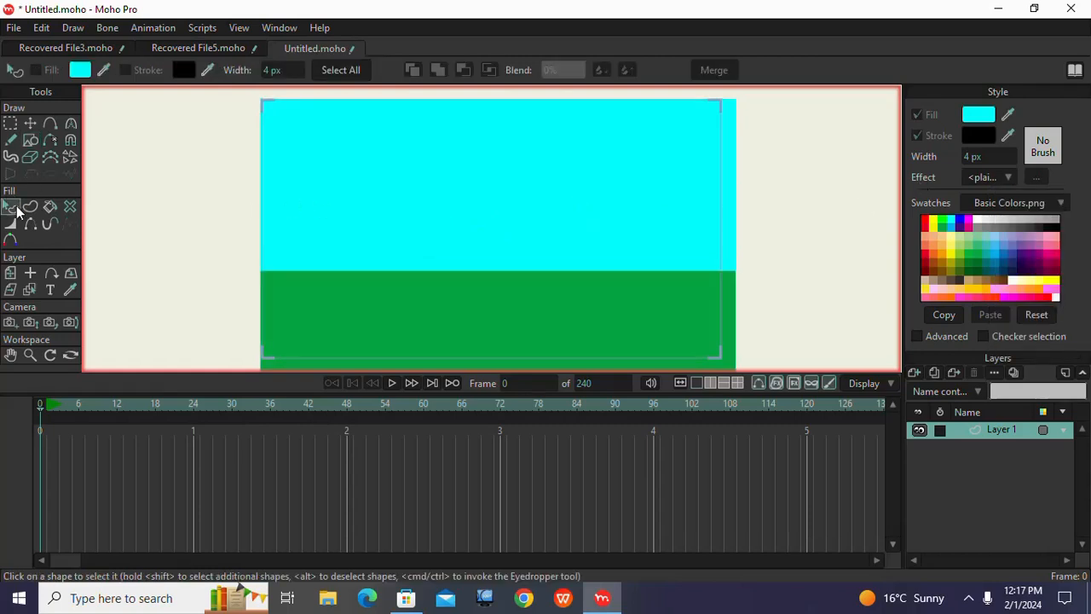
pyautogui.click(510, 164)
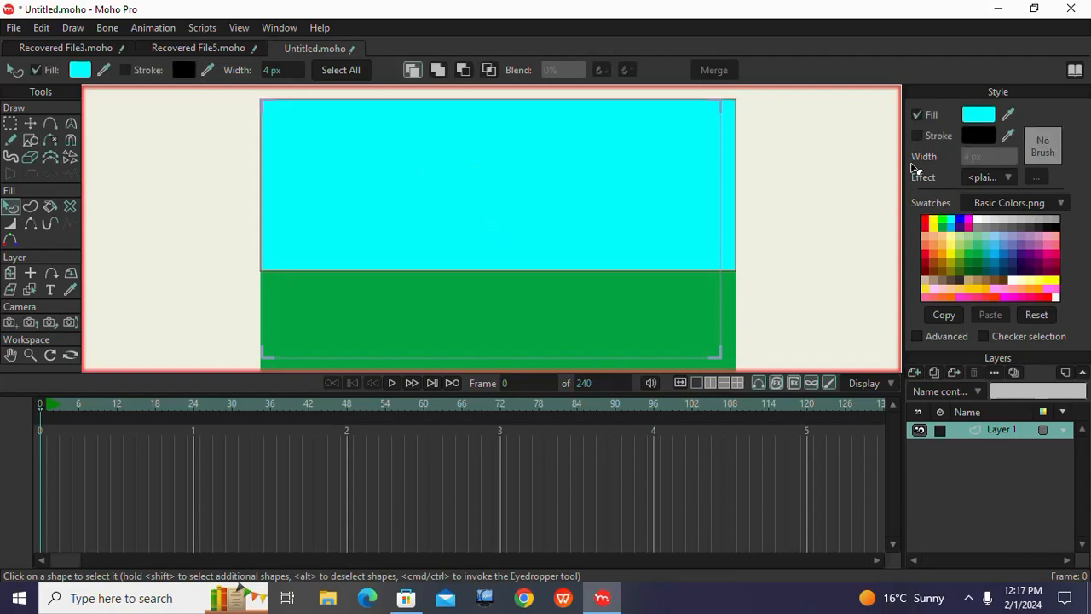
pyautogui.click(1006, 178)
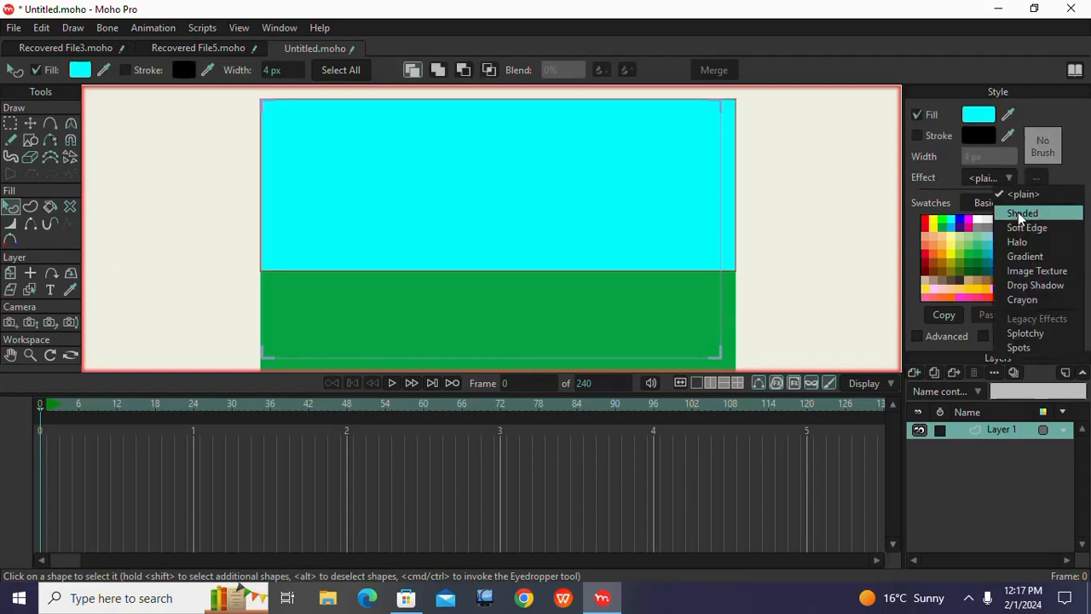
pyautogui.click(1037, 258)
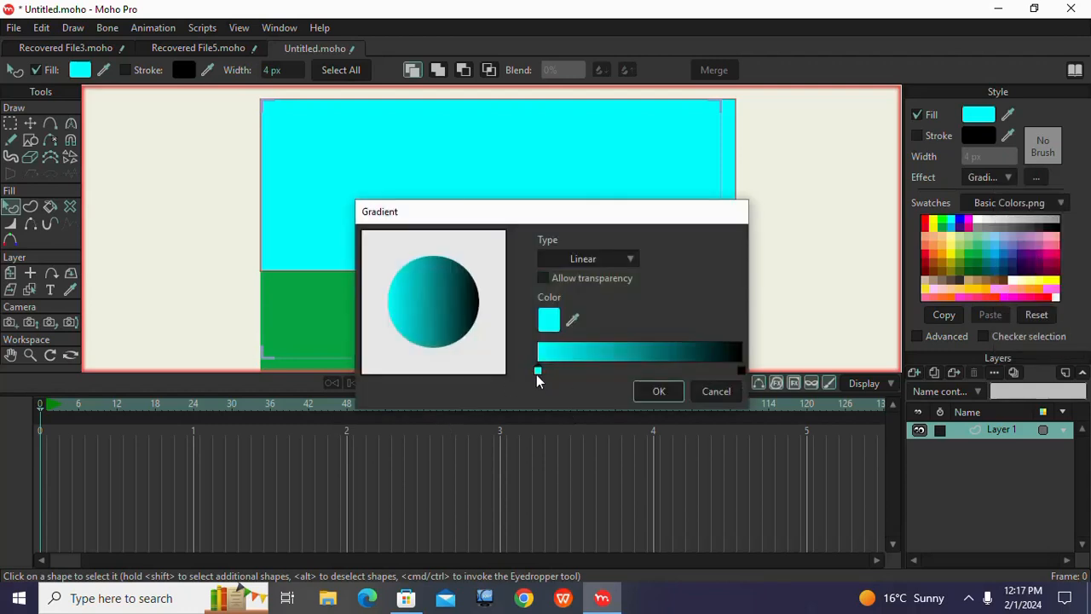
pyautogui.moveTo(538, 370)
pyautogui.mouseDown()
pyautogui.moveTo(573, 370)
pyautogui.moveTo(560, 370)
pyautogui.mouseUp()
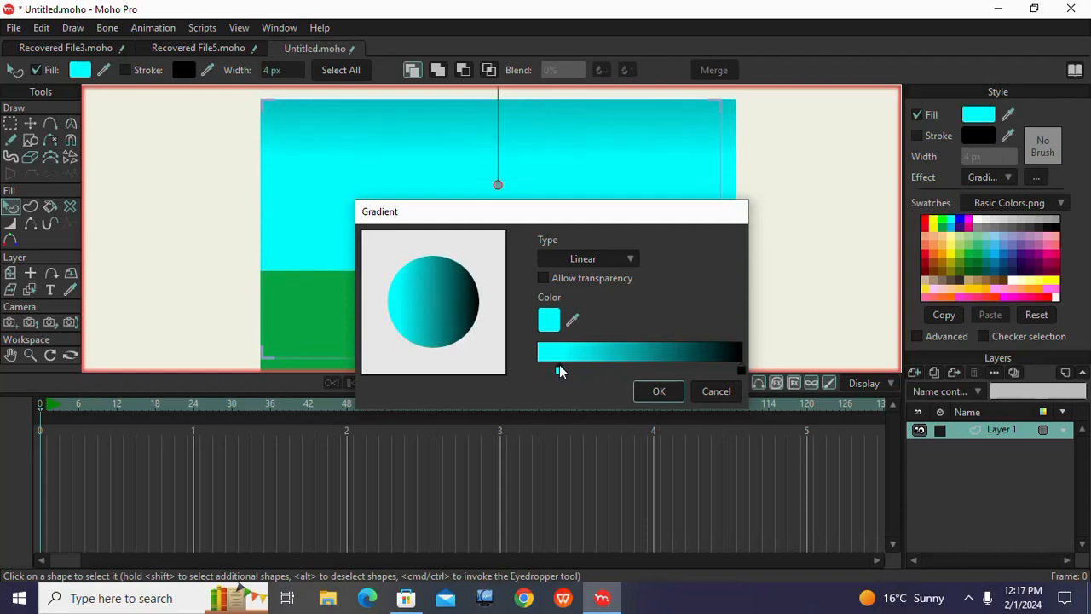
pyautogui.click(660, 393)
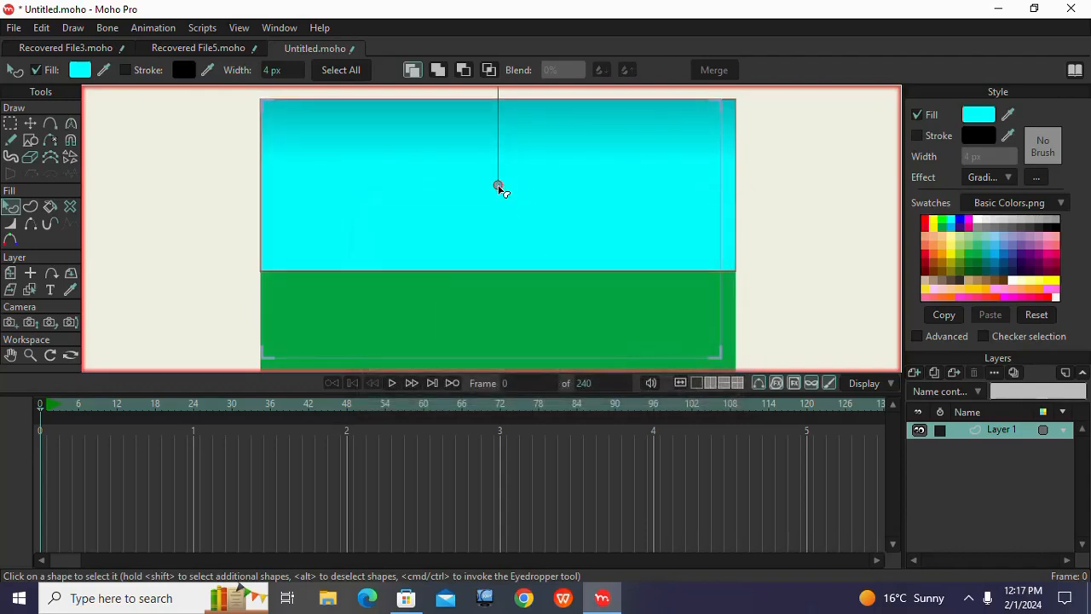
# Step: Refine the sky gradient by nudging the cyan stop further toward black and moving the gradient handle lower, beyond the canvas's left edge
pyautogui.moveTo(498, 186)
pyautogui.mouseDown()
pyautogui.moveTo(497, 305)
pyautogui.moveTo(492, 184)
pyautogui.moveTo(484, 259)
pyautogui.moveTo(488, 196)
pyautogui.mouseUp()
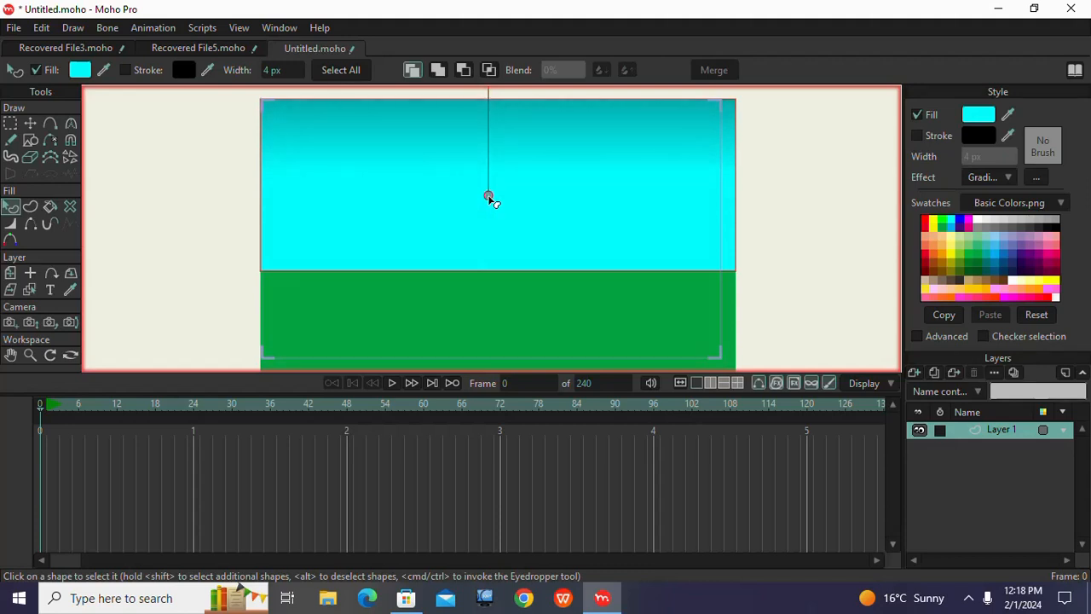
pyautogui.moveTo(489, 197); pyautogui.dragTo(489, 205)
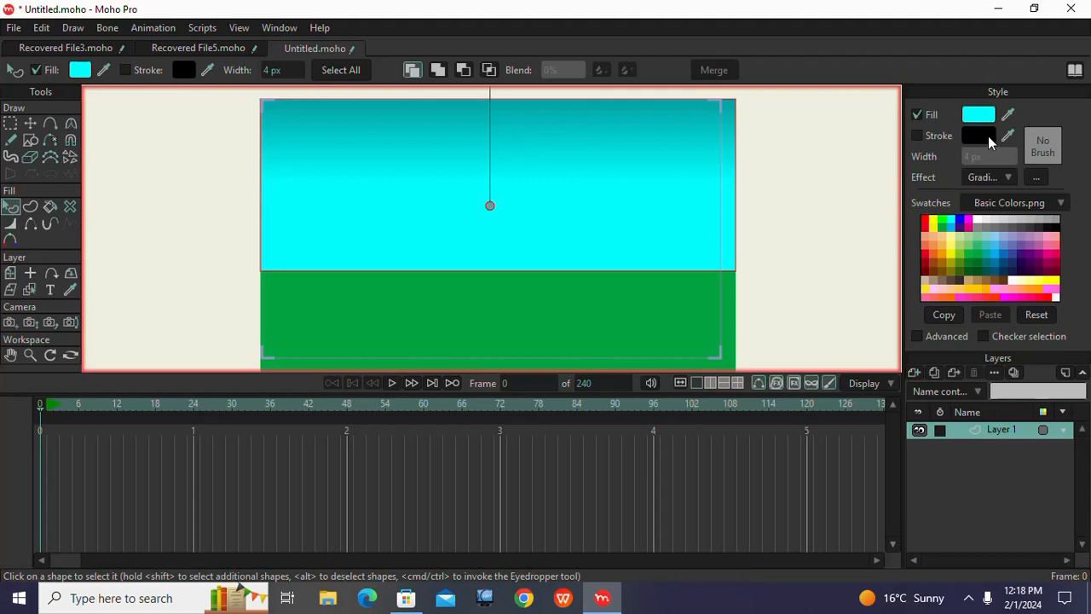
pyautogui.click(1006, 176)
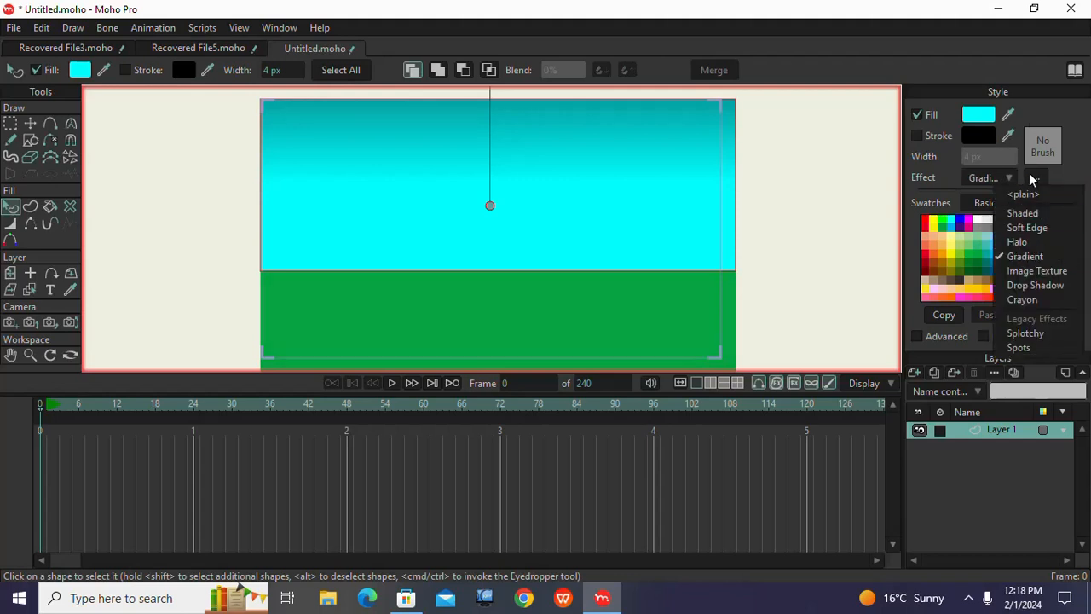
pyautogui.click(1032, 175)
pyautogui.click(1037, 177)
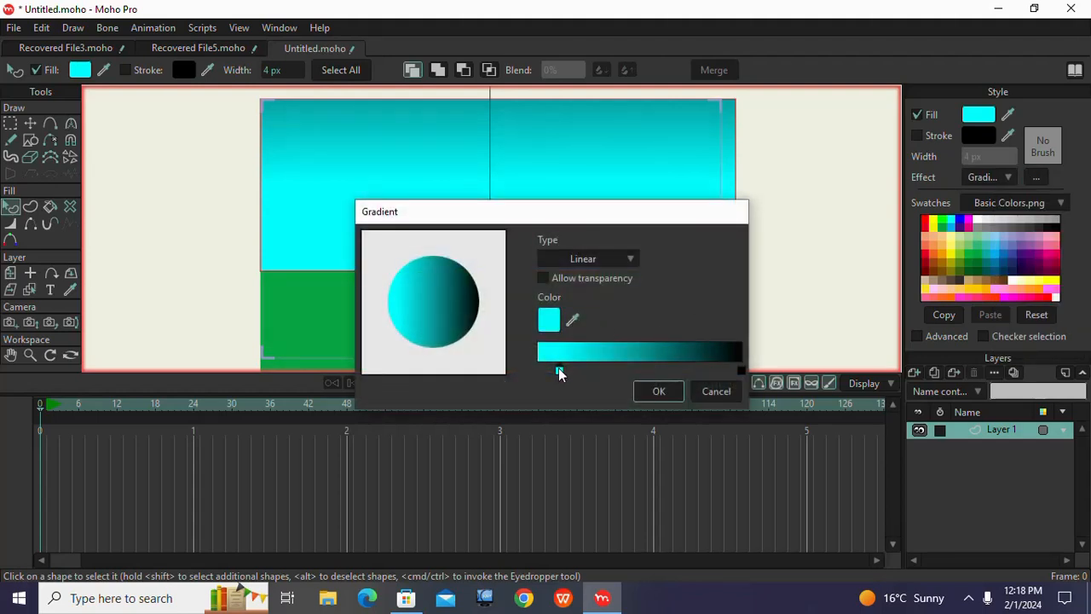
pyautogui.moveTo(558, 368)
pyautogui.mouseDown()
pyautogui.moveTo(596, 375)
pyautogui.moveTo(550, 375)
pyautogui.moveTo(577, 375)
pyautogui.moveTo(563, 372)
pyautogui.mouseUp()
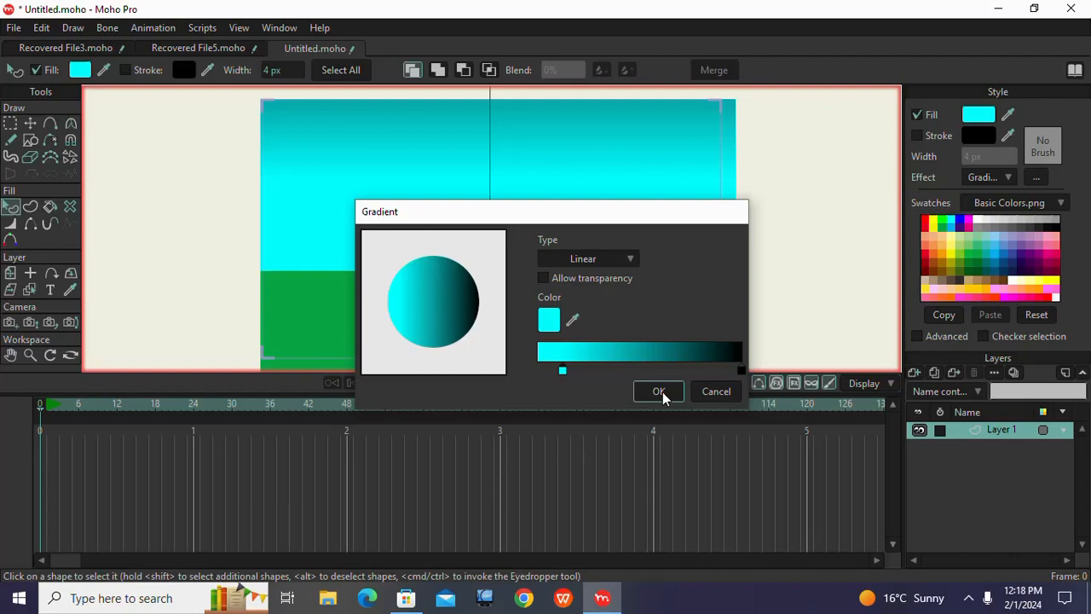
pyautogui.click(659, 391)
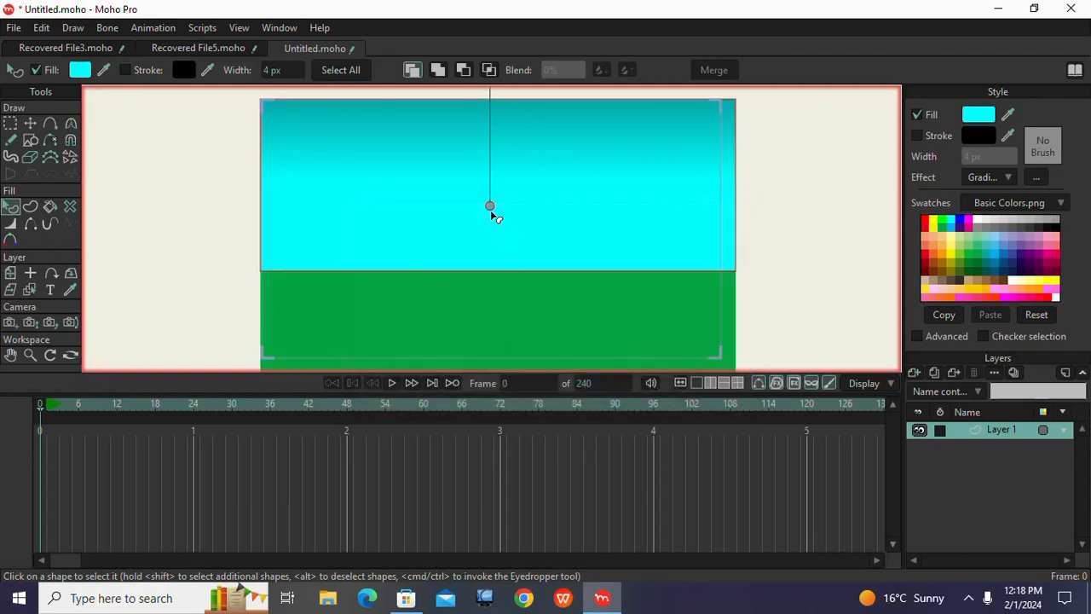
pyautogui.moveTo(490, 207)
pyautogui.mouseDown()
pyautogui.moveTo(494, 244)
pyautogui.moveTo(490, 193)
pyautogui.moveTo(492, 211)
pyautogui.moveTo(489, 201)
pyautogui.moveTo(226, 238)
pyautogui.mouseUp()
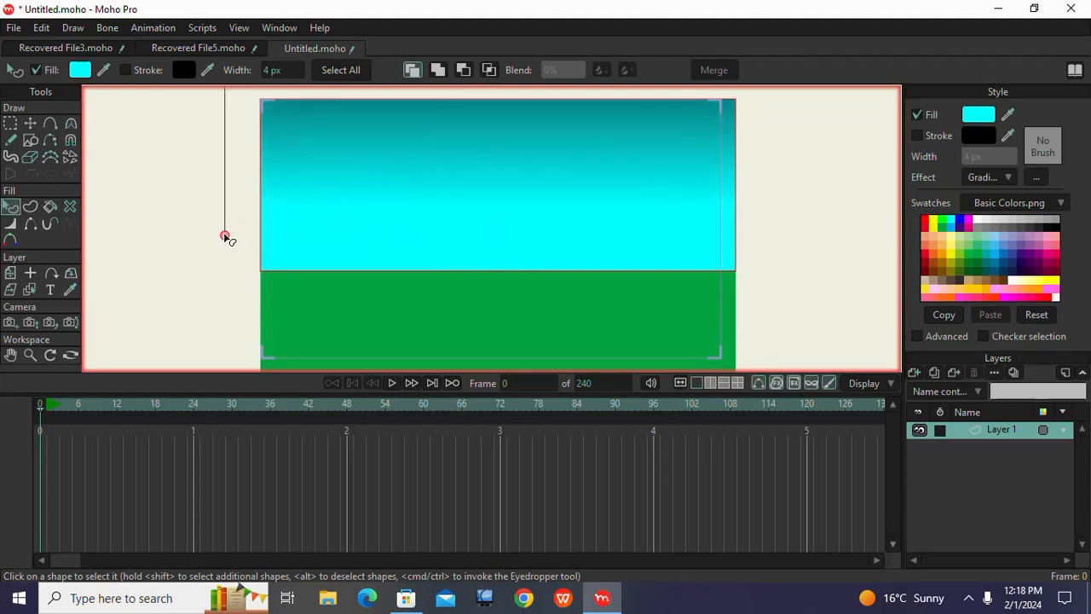
# Step: Render a preview of the frame to check the sky gradient, and close it
pyautogui.click(8, 26)
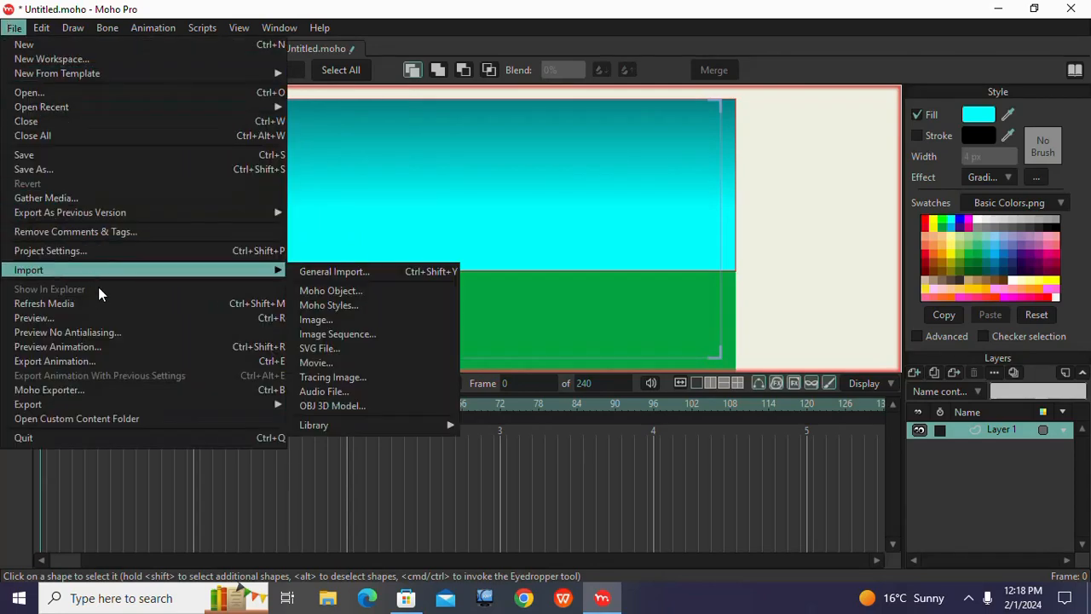
pyautogui.click(108, 318)
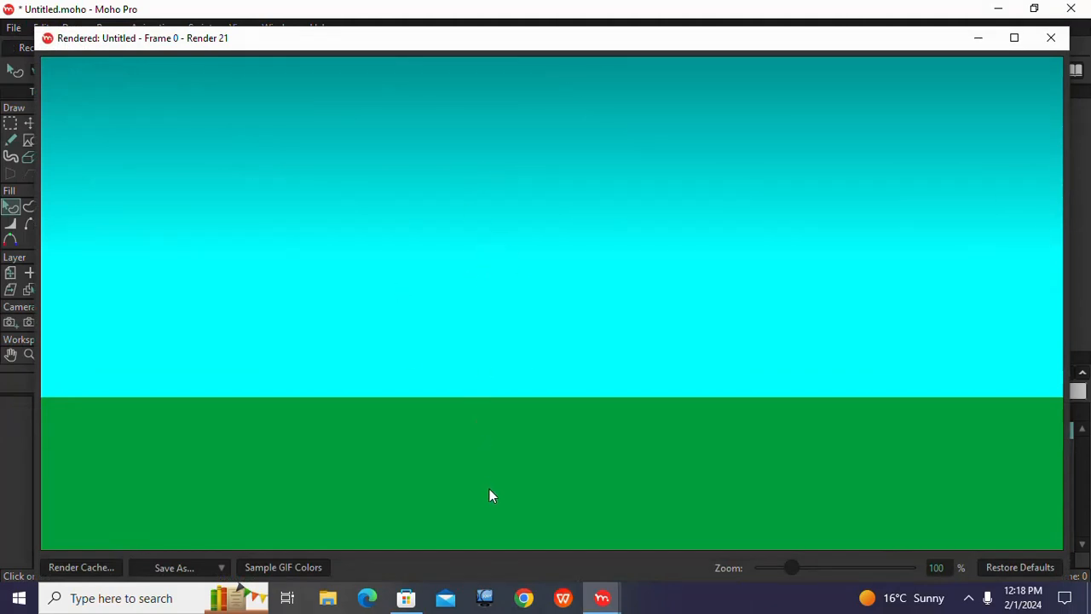
pyautogui.click(1053, 40)
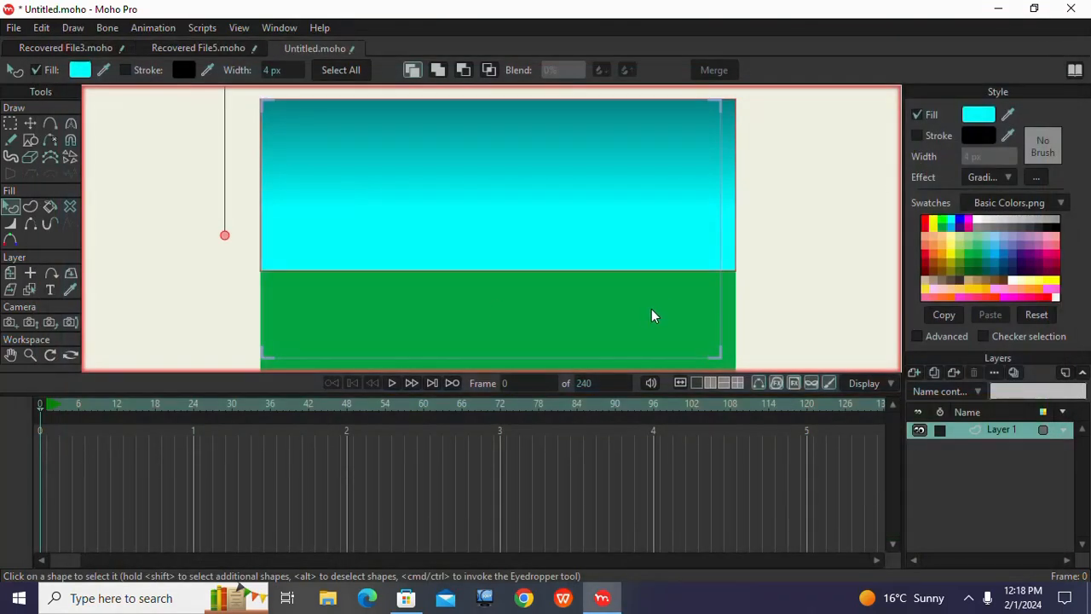
# Step: Apply a linear Gradient effect to the green ground, nudging the green stop toward black and moving the gradient handle beyond the canvas's right edge
pyautogui.click(402, 337)
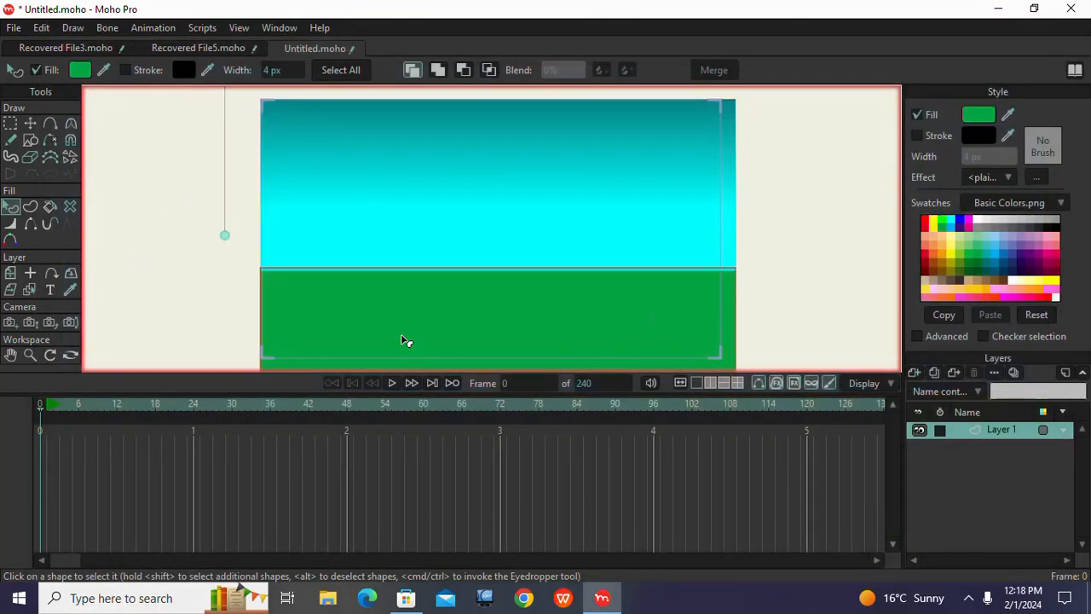
pyautogui.click(1008, 176)
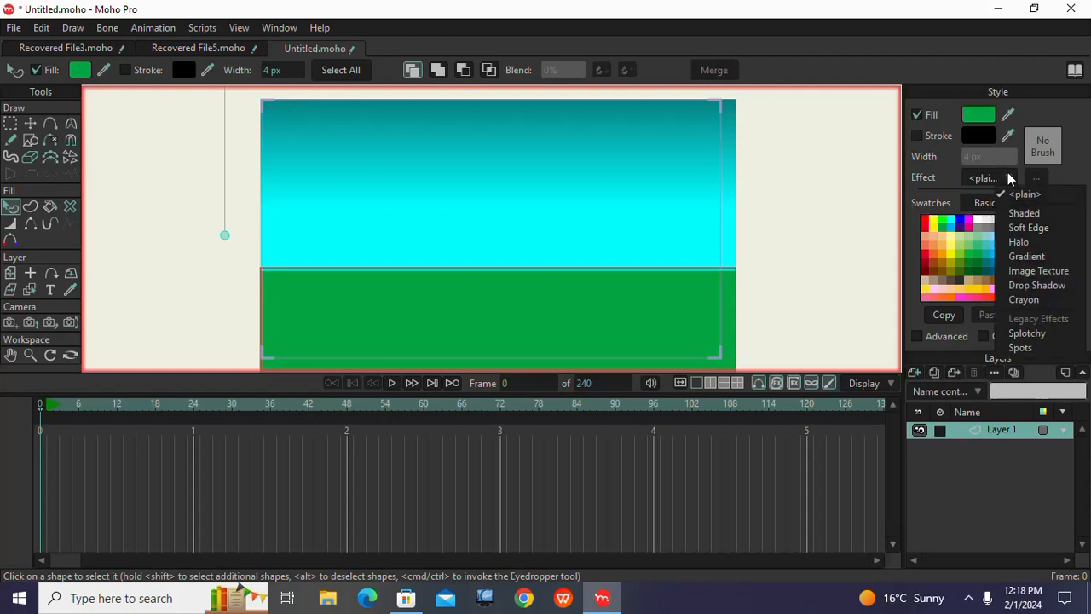
pyautogui.click(1027, 254)
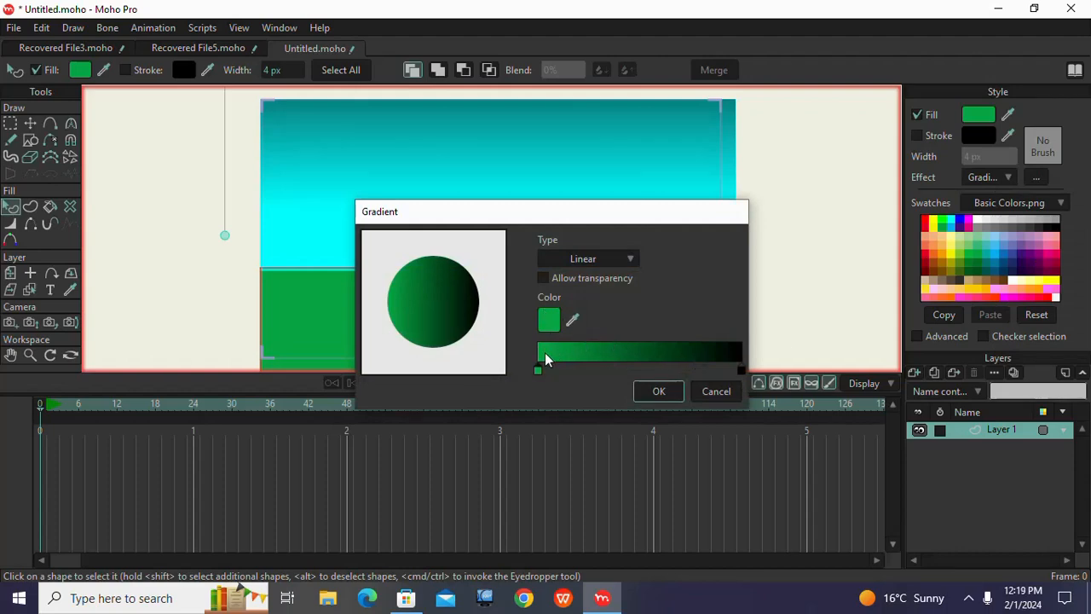
pyautogui.click(1009, 137)
pyautogui.moveTo(536, 368)
pyautogui.mouseDown()
pyautogui.moveTo(561, 376)
pyautogui.moveTo(545, 368)
pyautogui.mouseUp()
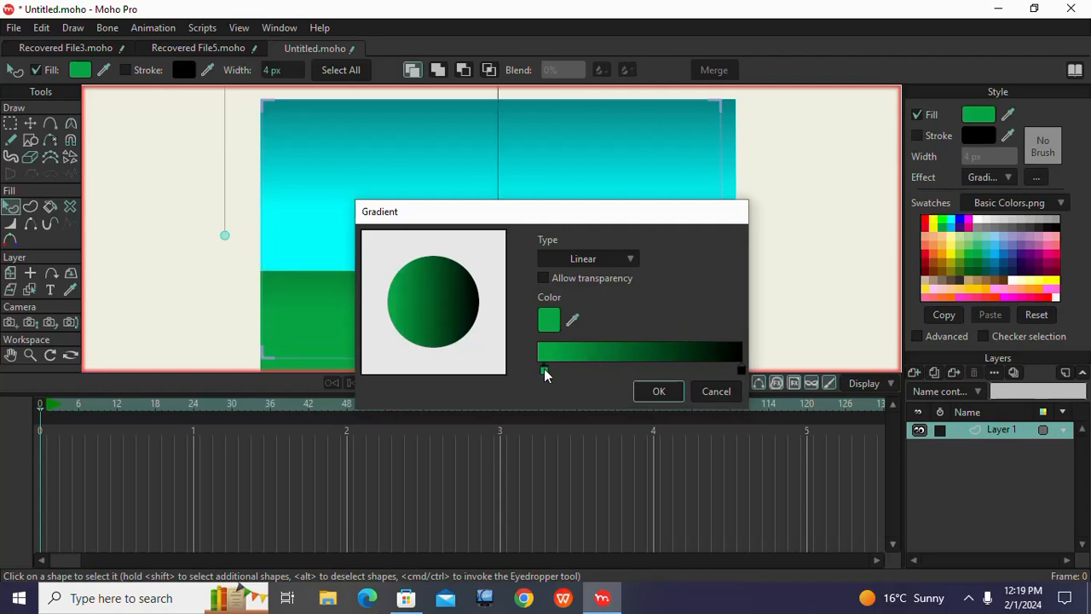
pyautogui.click(657, 393)
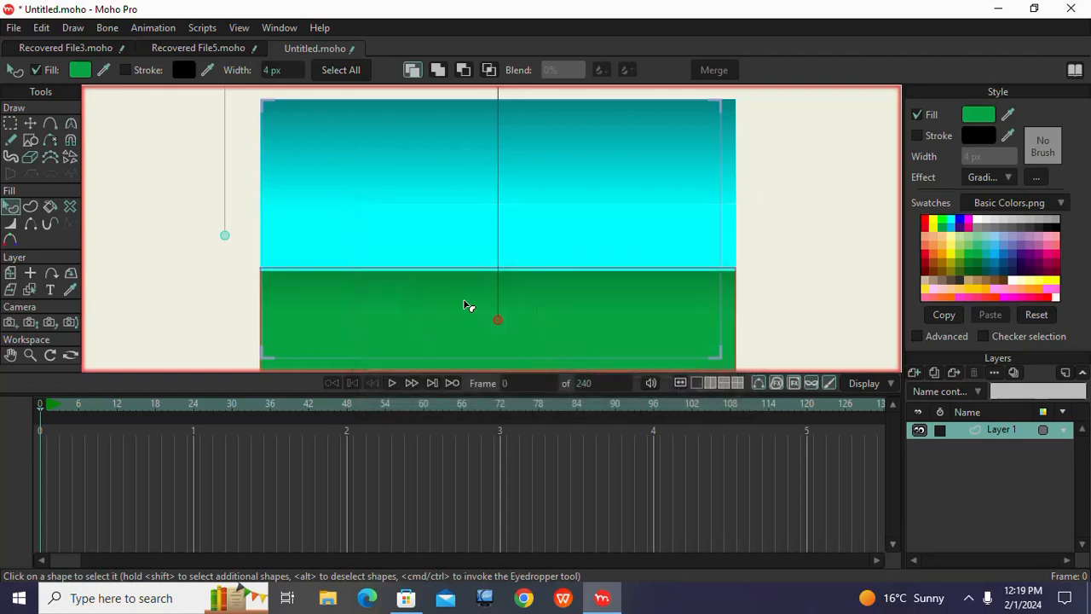
pyautogui.moveTo(499, 323); pyautogui.dragTo(764, 350)
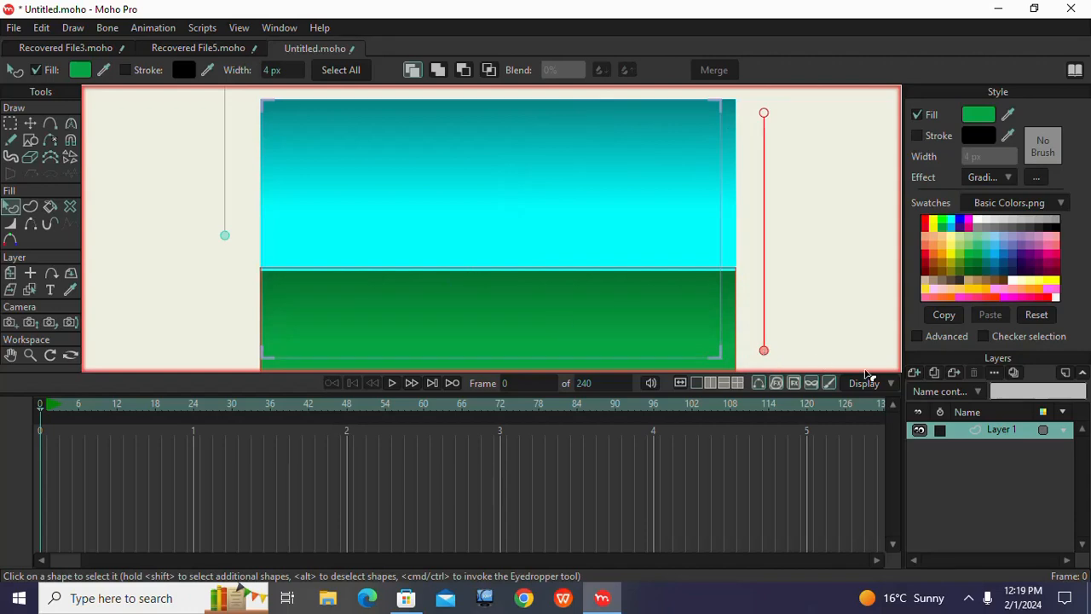
# Step: Add a new vector layer named clouds above Layer 1
pyautogui.click(915, 375)
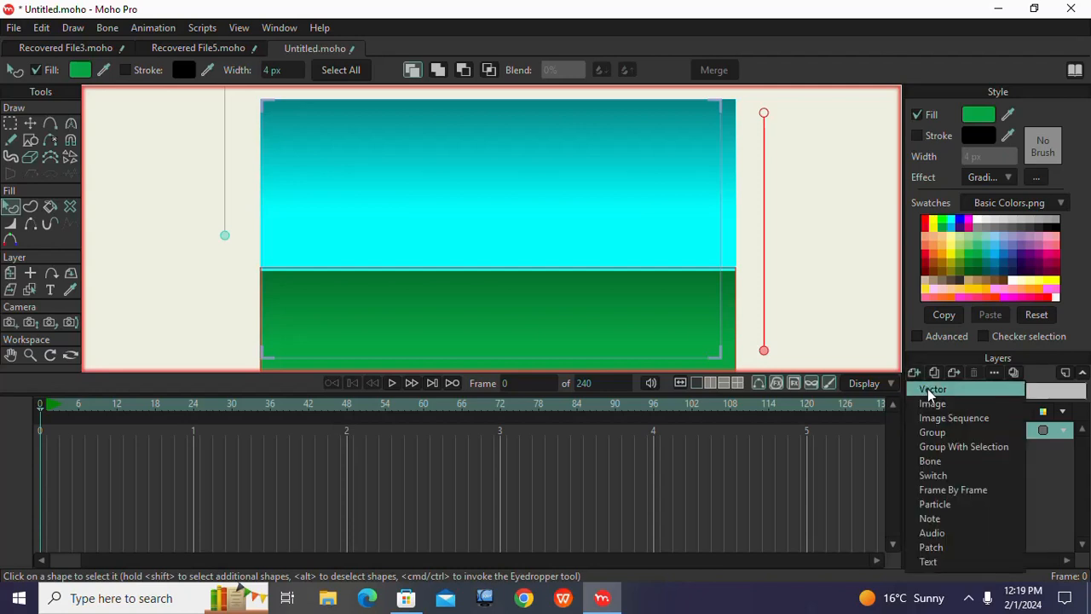
pyautogui.click(927, 389)
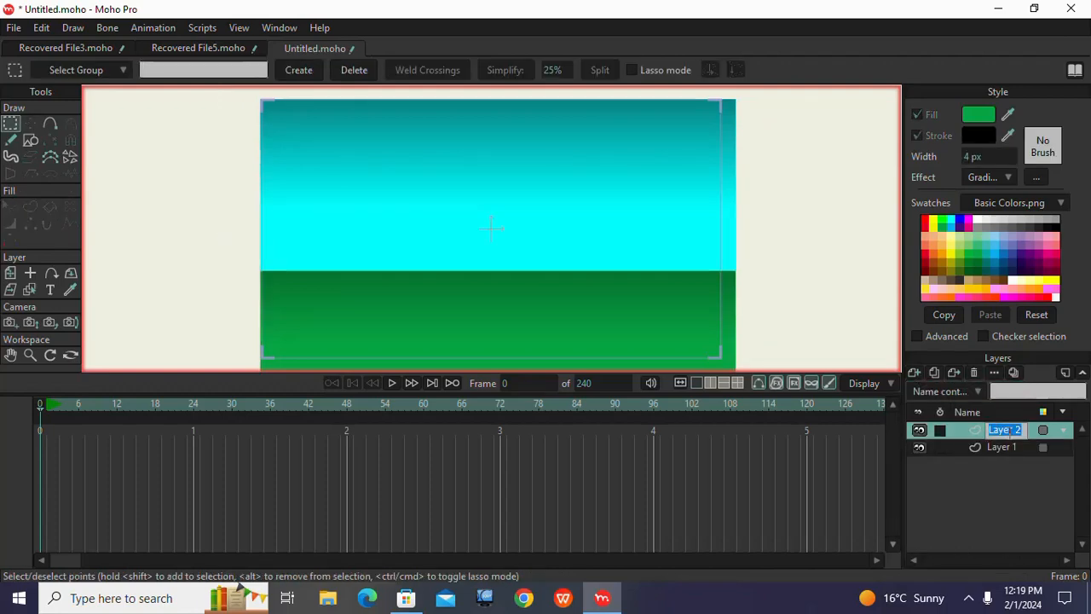
pyautogui.press('BackSpace')
pyautogui.press('Return')
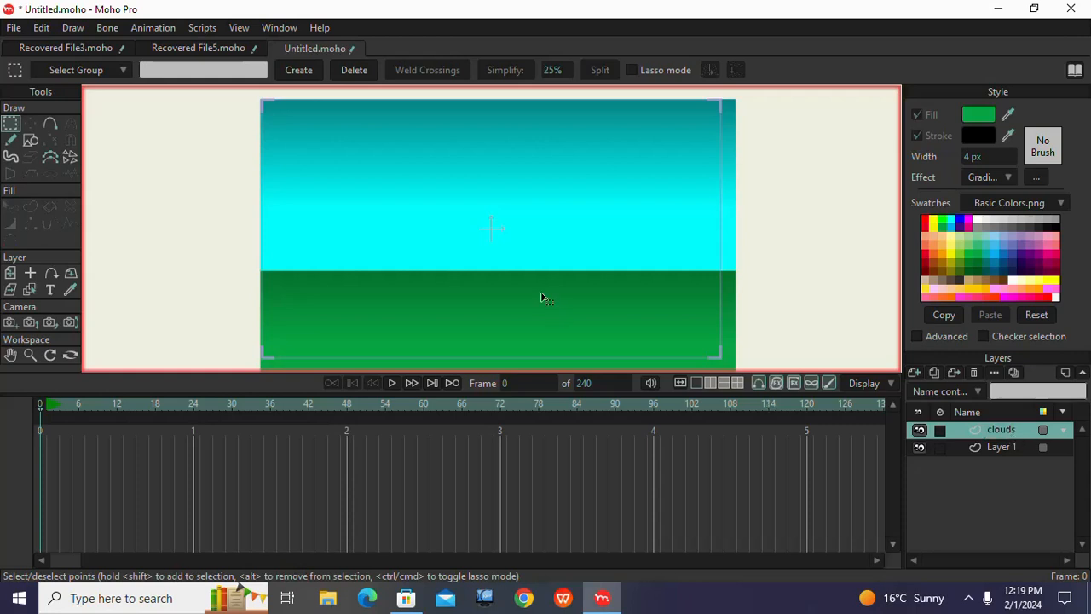
# Step: Paint a single round dab in the sky's upper-left area using the Blob Brush with a white fill and a brush radius of 0.20
pyautogui.click(29, 142)
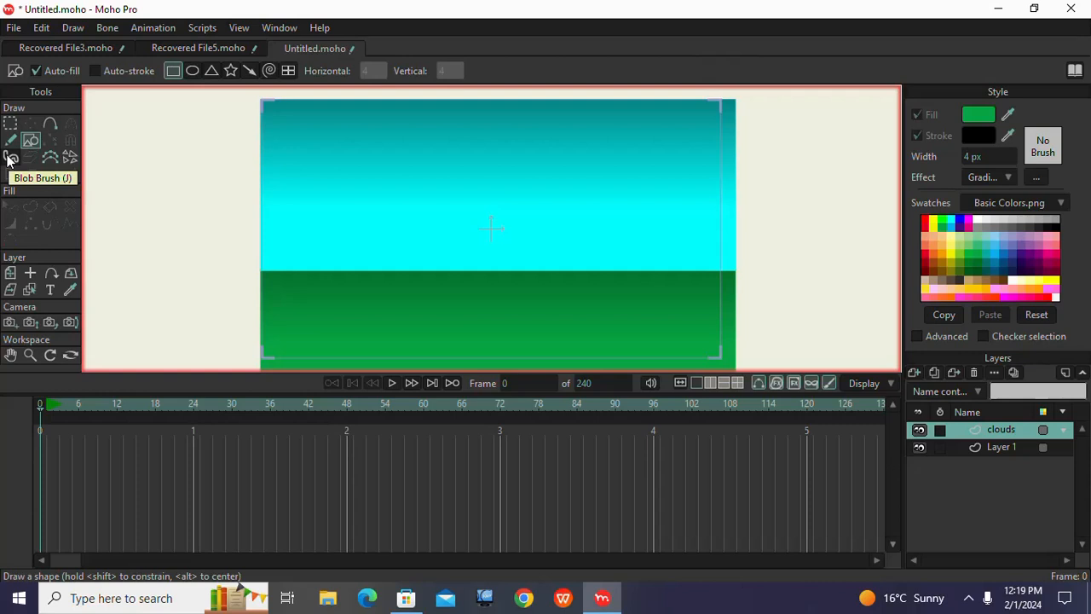
pyautogui.click(10, 159)
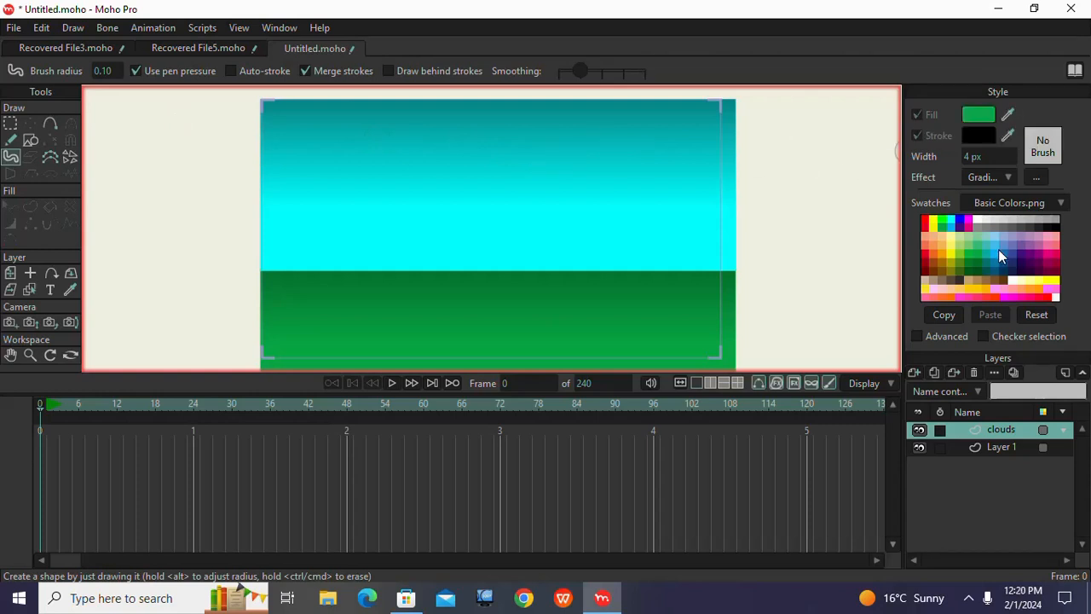
pyautogui.click(1055, 297)
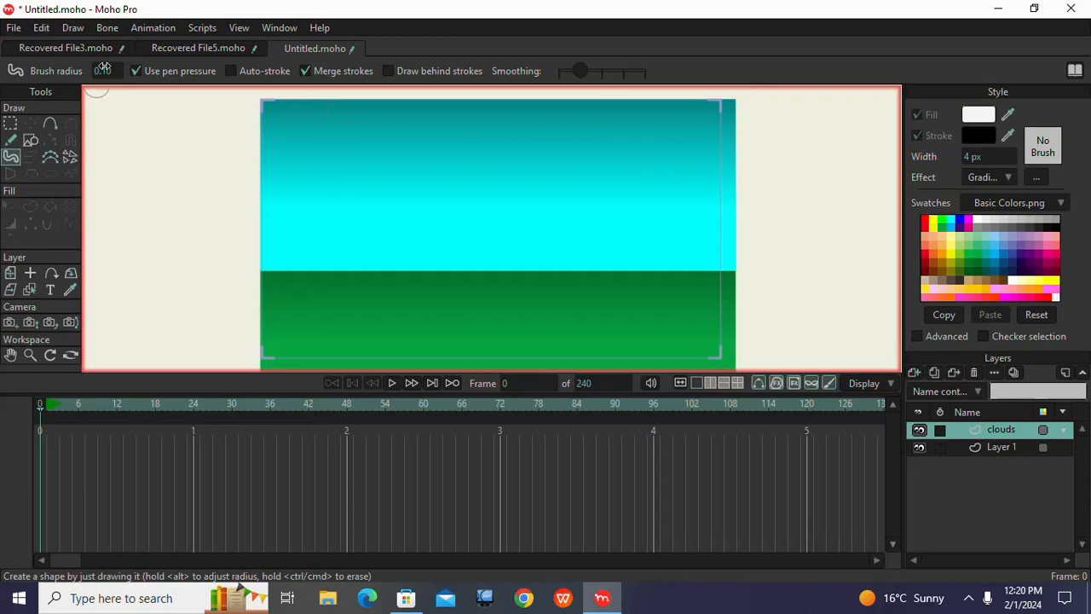
pyautogui.moveTo(103, 70); pyautogui.dragTo(113, 70)
pyautogui.scroll(1, 113, 73)
pyautogui.scroll(-1, 106, 73)
pyautogui.scroll(-1, 105, 73)
pyautogui.scroll(1, 109, 70)
pyautogui.scroll(-1, 101, 72)
pyautogui.click(316, 158)
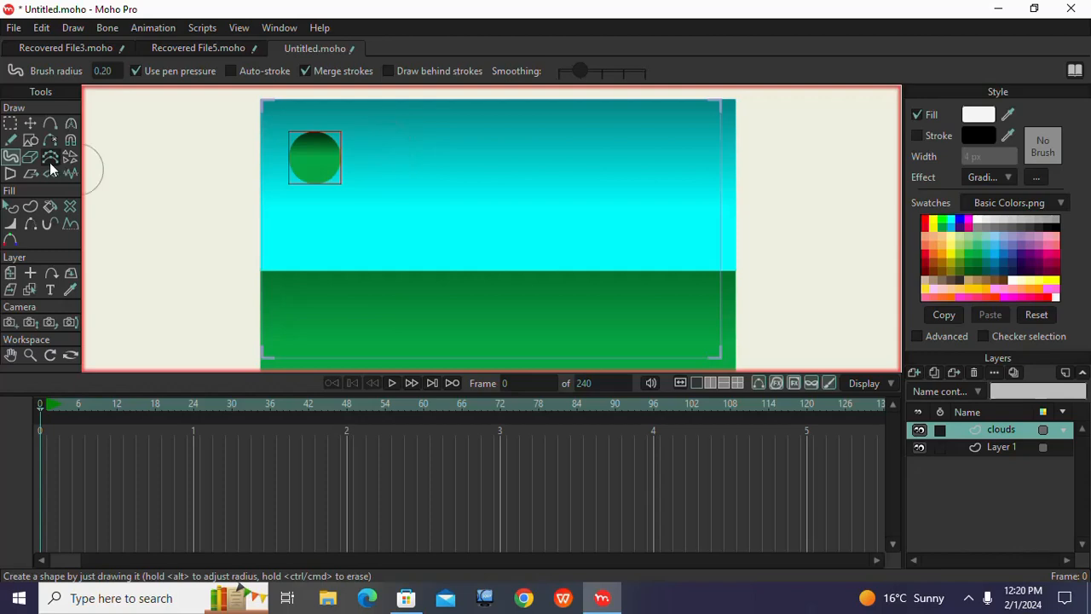
# Step: Select the round dab and set its fill effect to plain, keeping the white fill colour
pyautogui.click(11, 207)
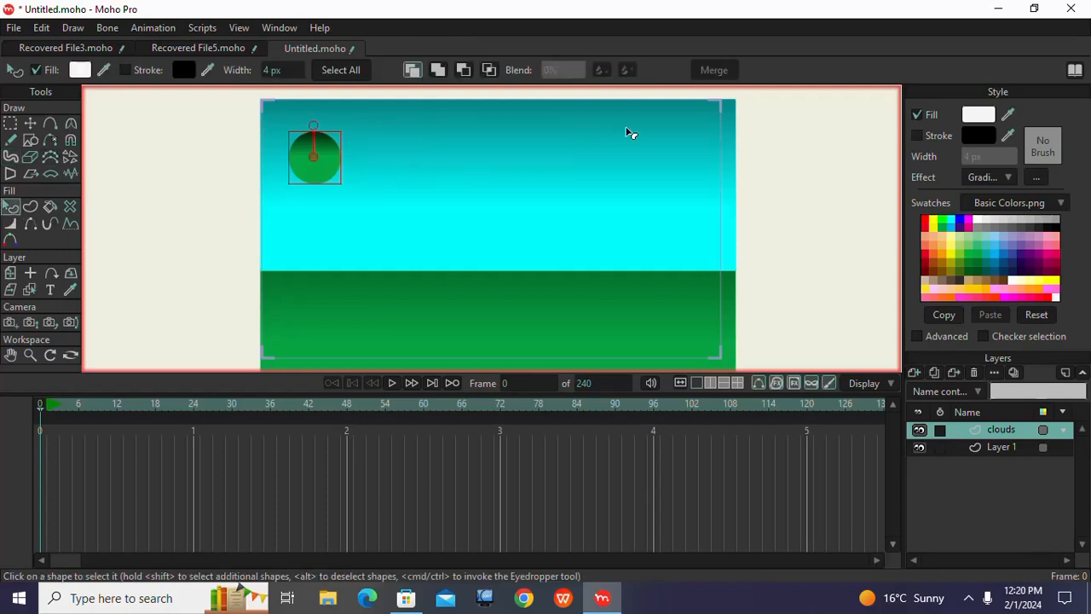
pyautogui.click(987, 122)
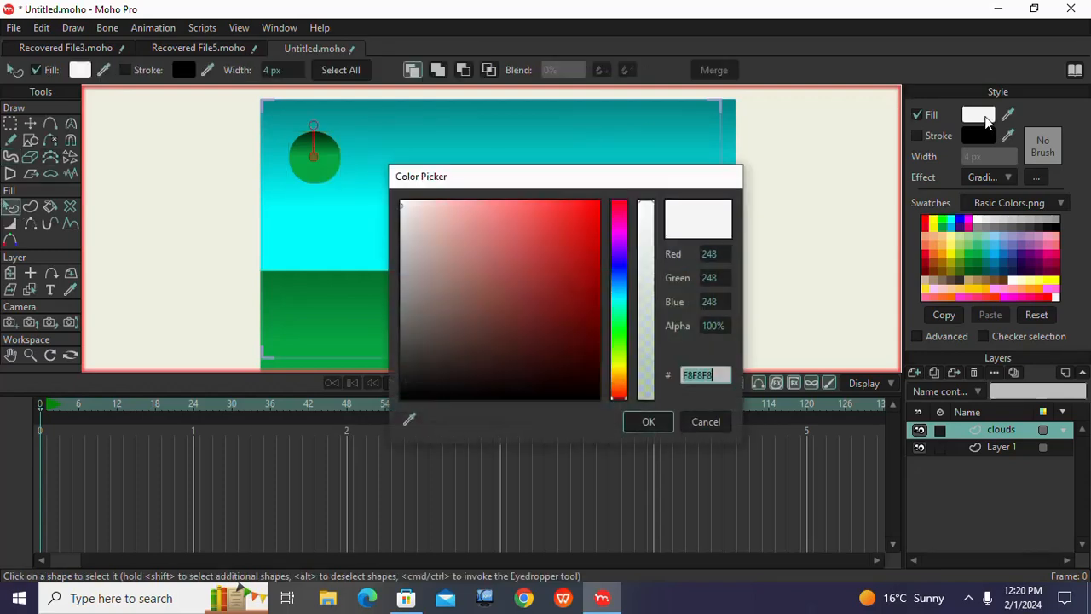
pyautogui.click(645, 423)
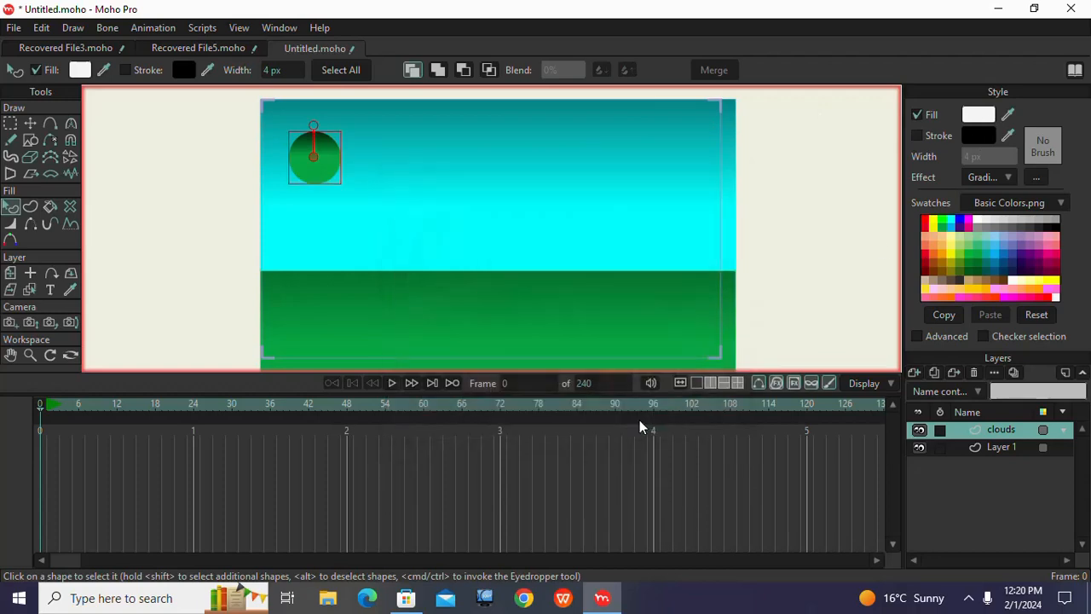
pyautogui.click(1009, 176)
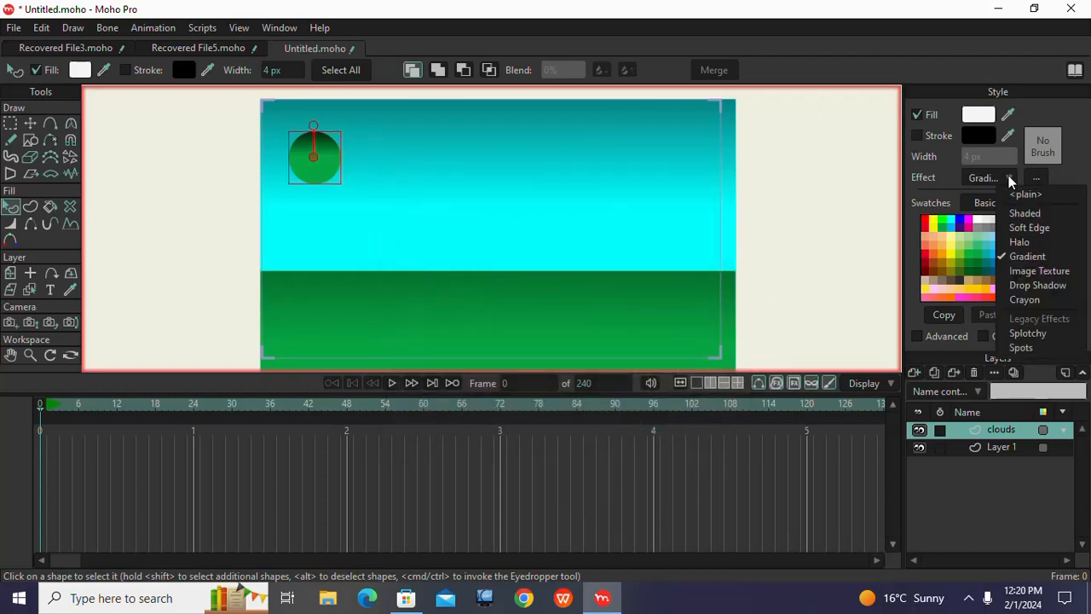
pyautogui.click(1017, 194)
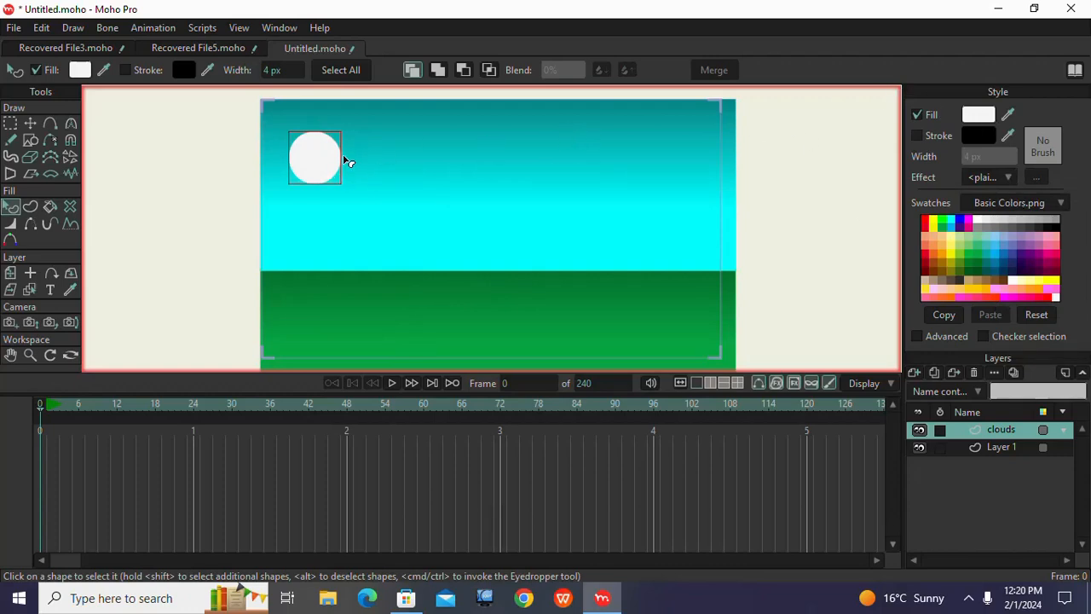
# Step: Try a Halo effect on the white circle with Halo only enabled and yellow at 42.7% alpha, and return the effect to plain
pyautogui.click(1008, 177)
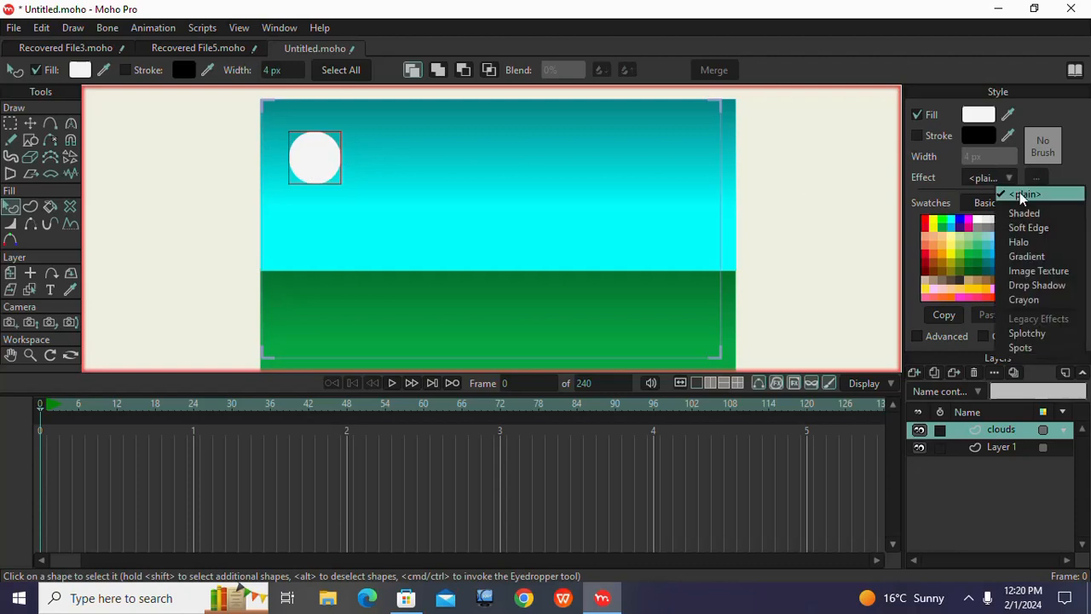
pyautogui.click(1029, 241)
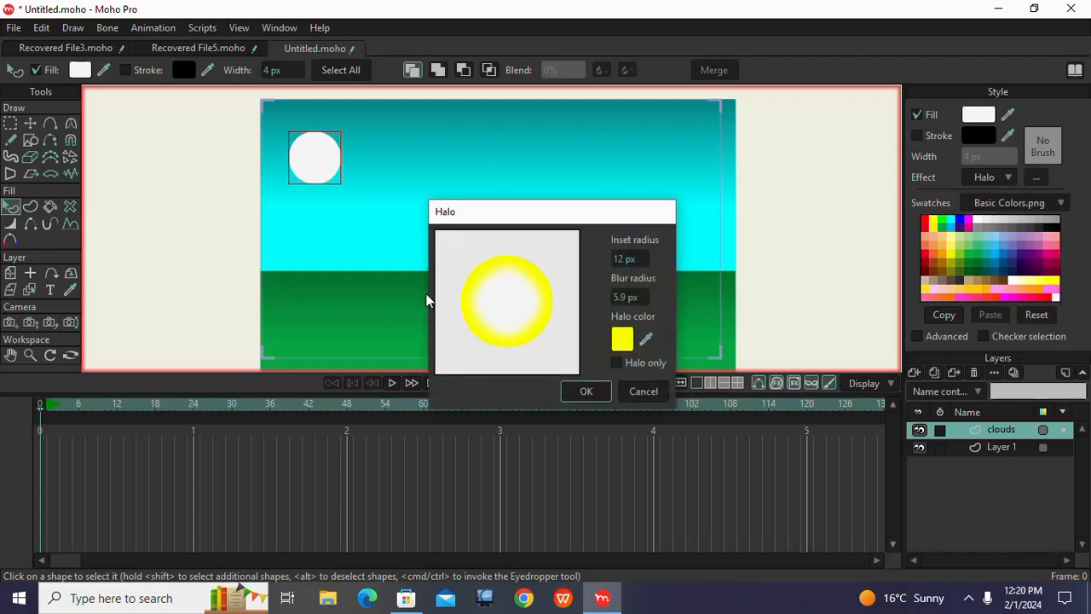
pyautogui.click(618, 362)
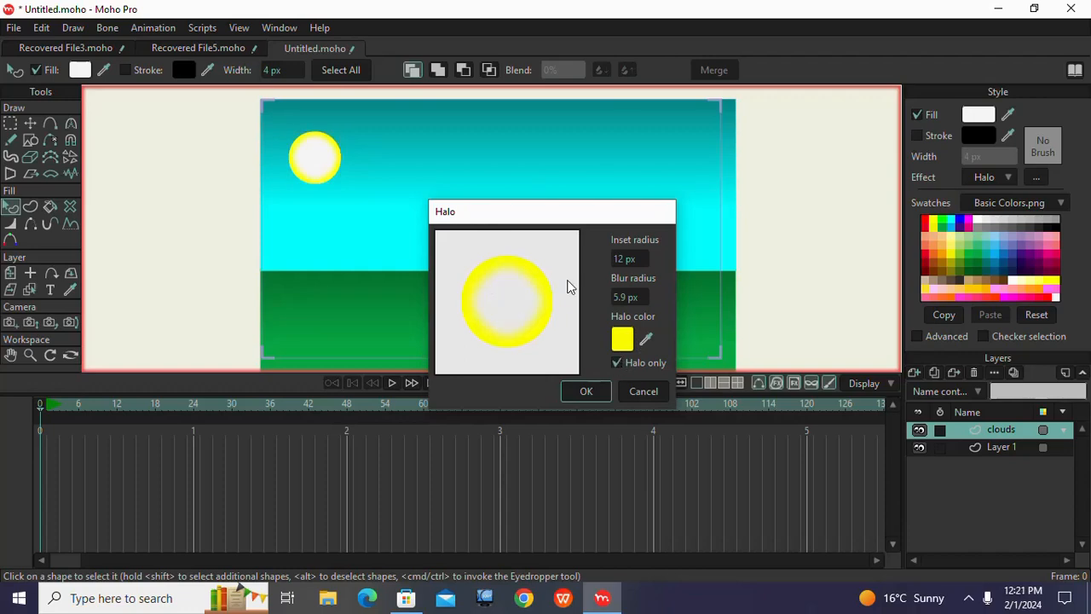
pyautogui.click(627, 340)
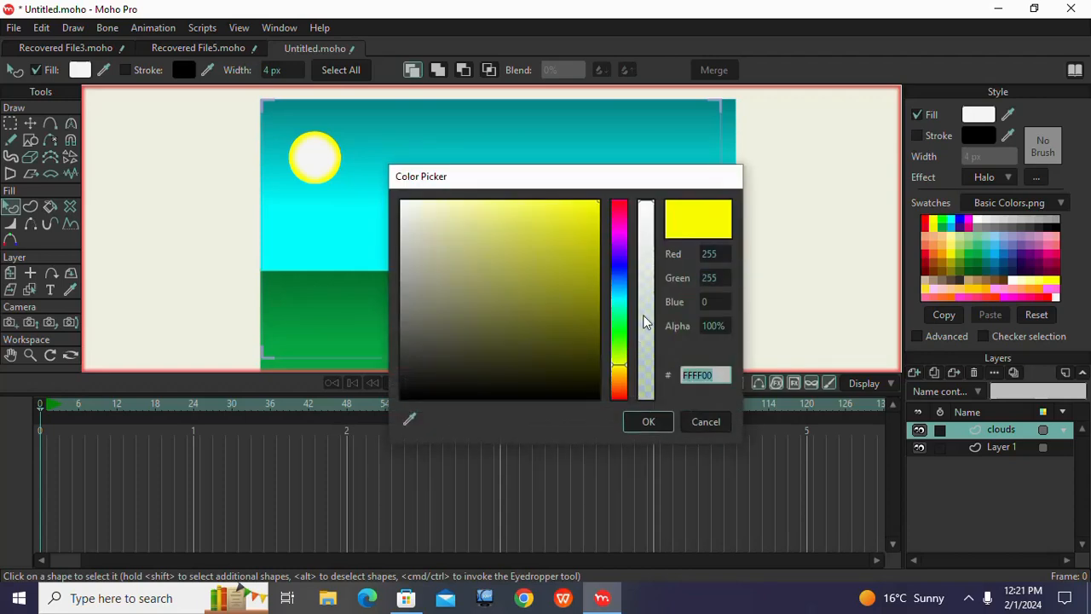
pyautogui.click(648, 215)
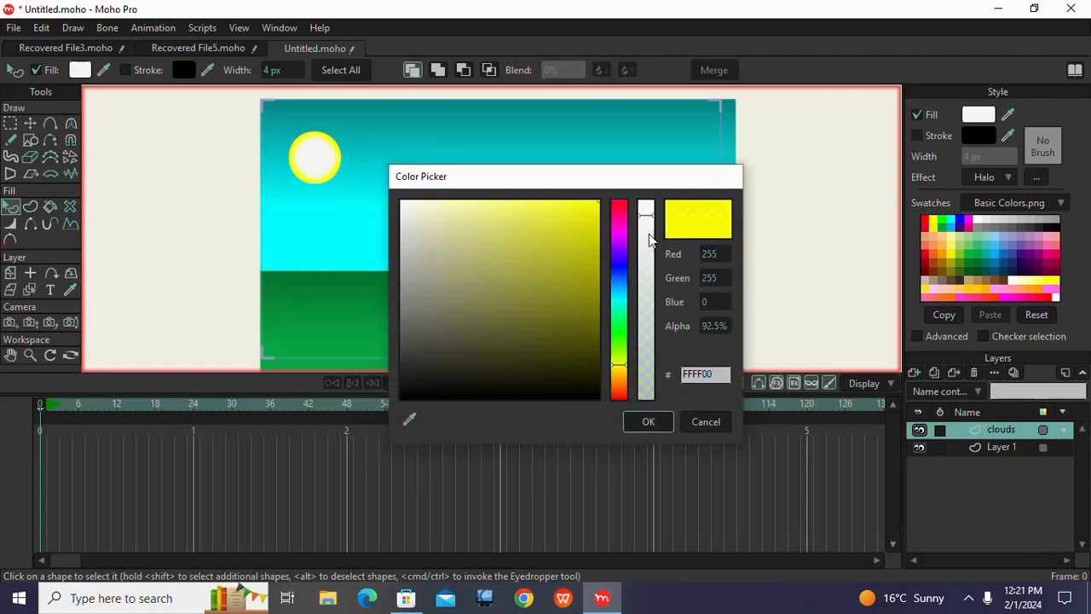
pyautogui.click(648, 234)
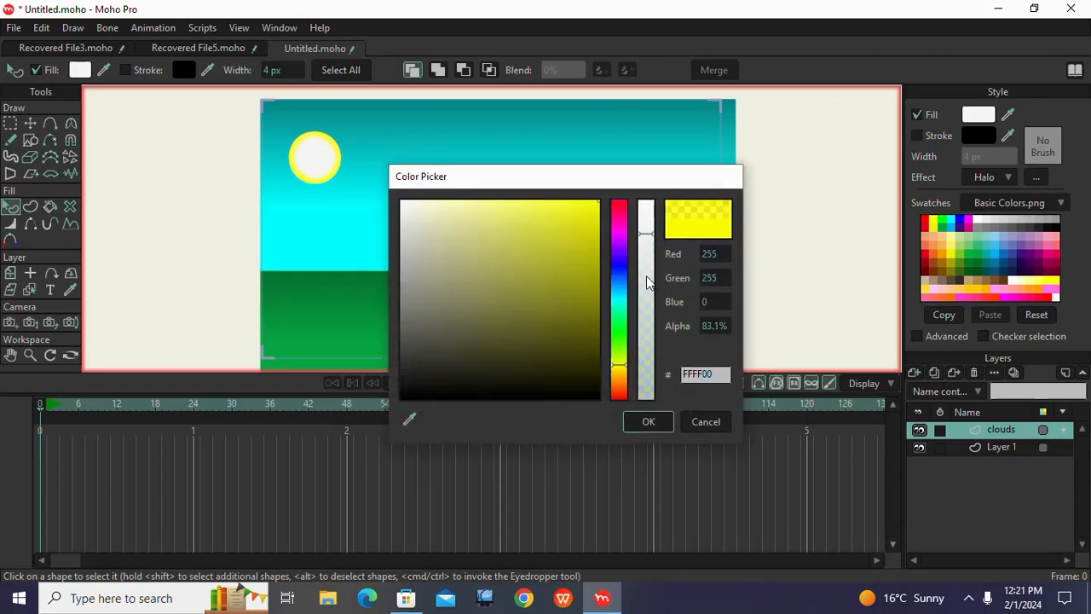
pyautogui.click(650, 315)
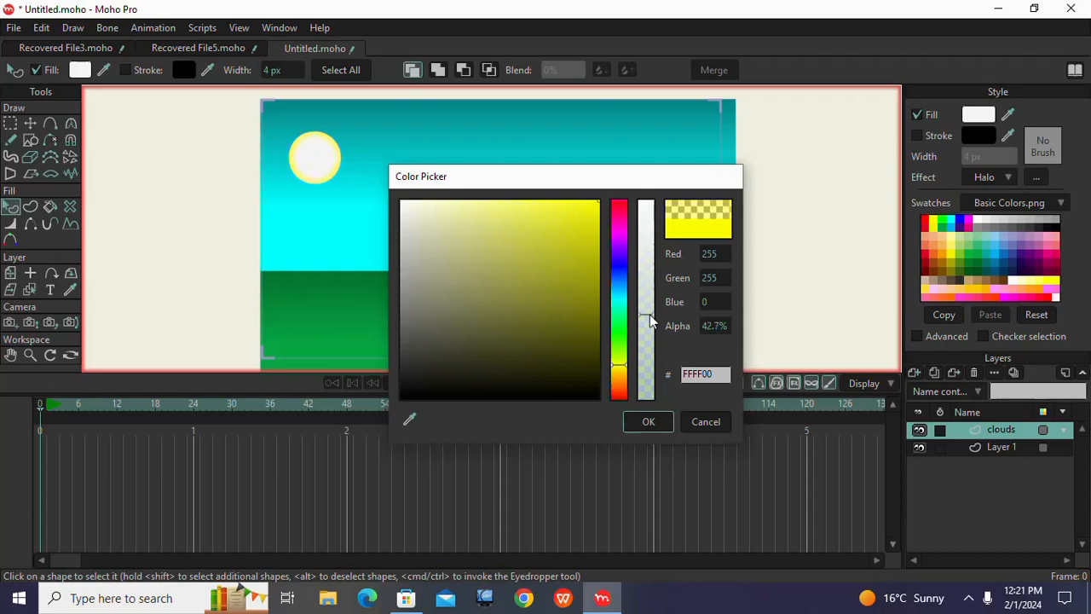
pyautogui.click(648, 420)
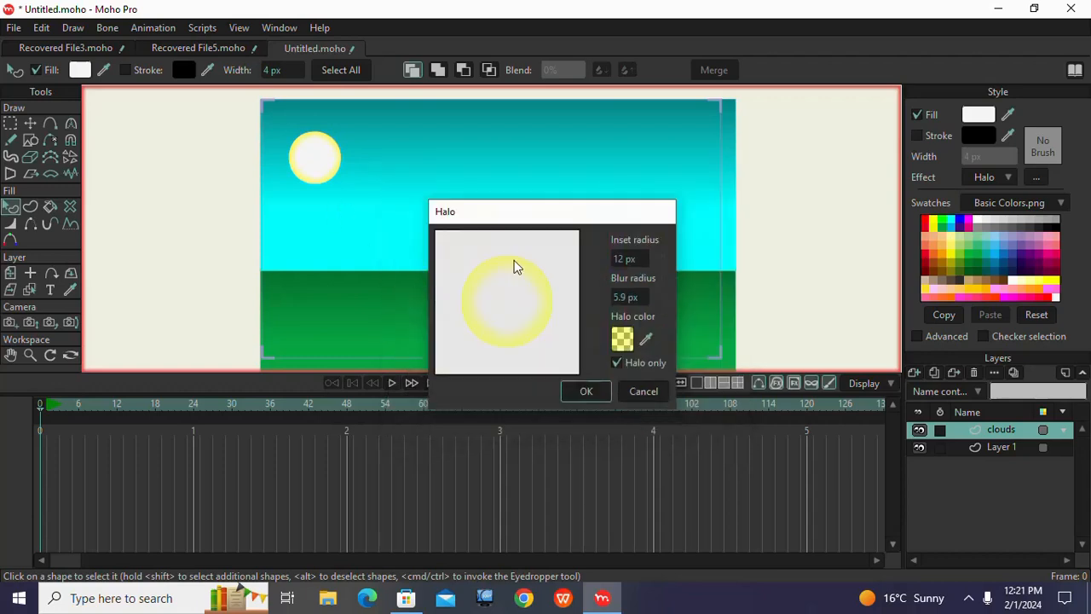
pyautogui.click(588, 390)
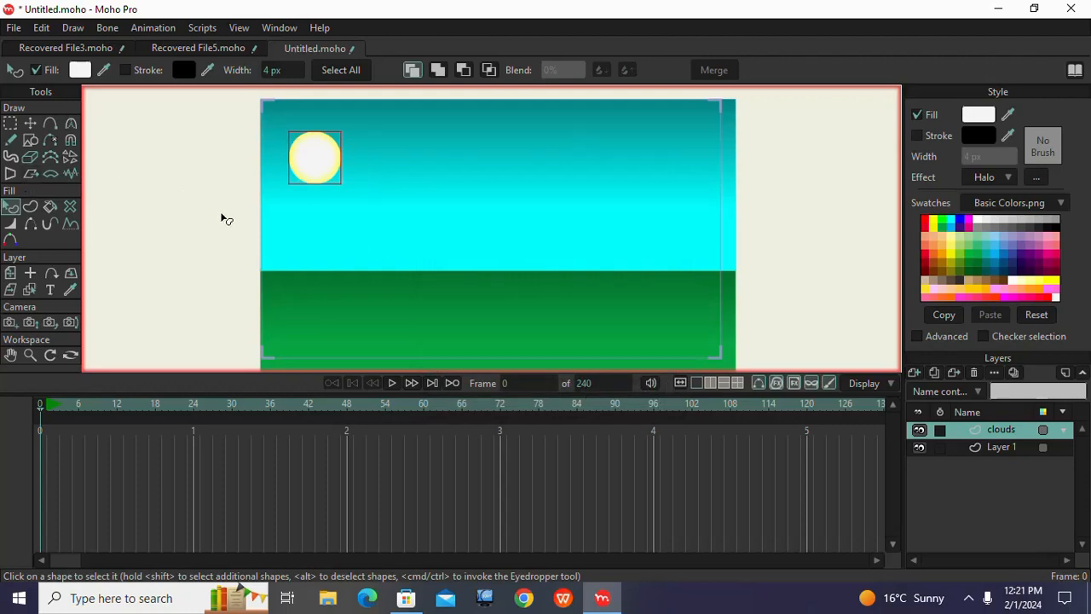
pyautogui.click(1002, 178)
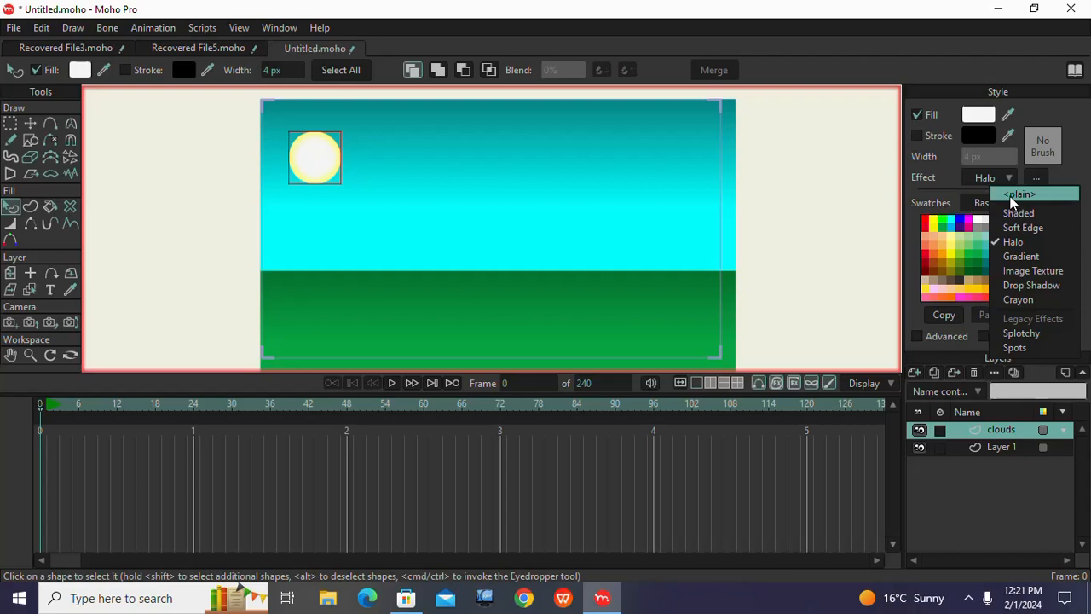
pyautogui.click(1020, 194)
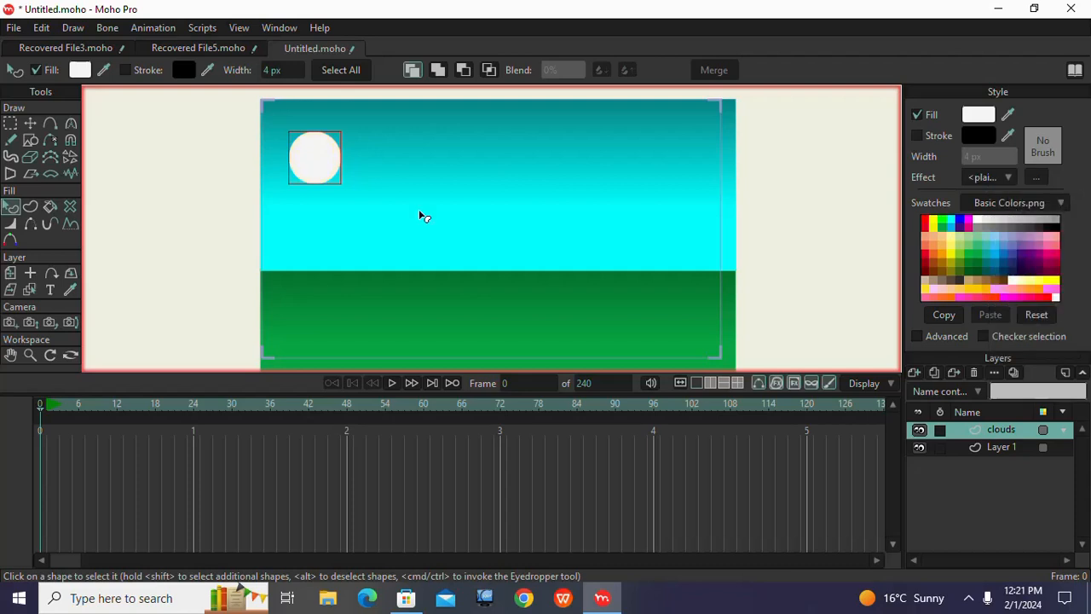
# Step: Paint a small white cloud of overlapping dabs below and right of the circle using the Blob Brush at radius 0.10
pyautogui.click(11, 159)
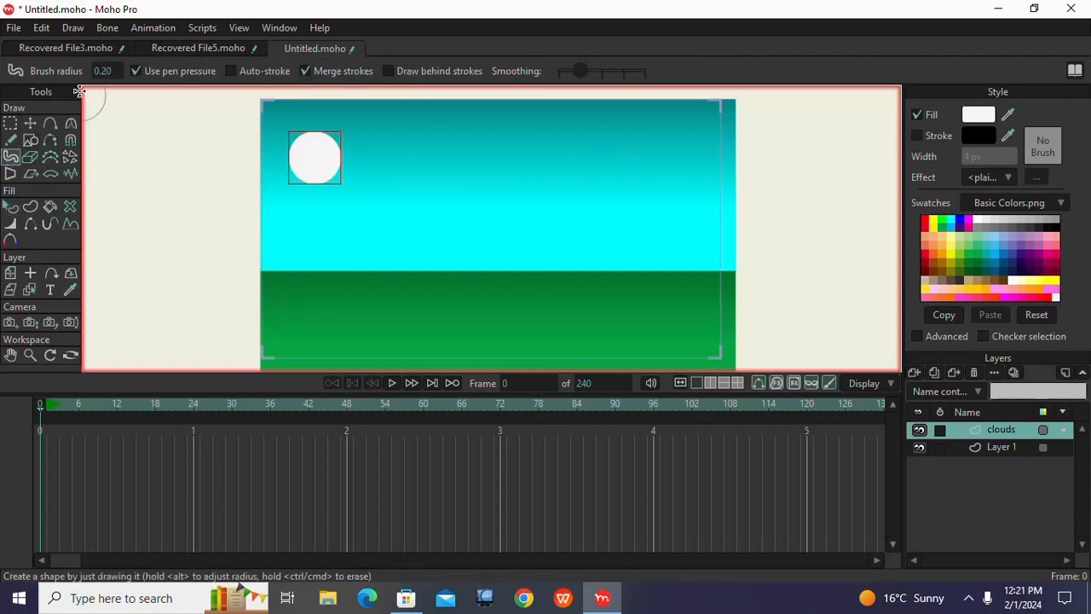
pyautogui.moveTo(108, 72); pyautogui.dragTo(98, 73)
pyautogui.click(381, 208)
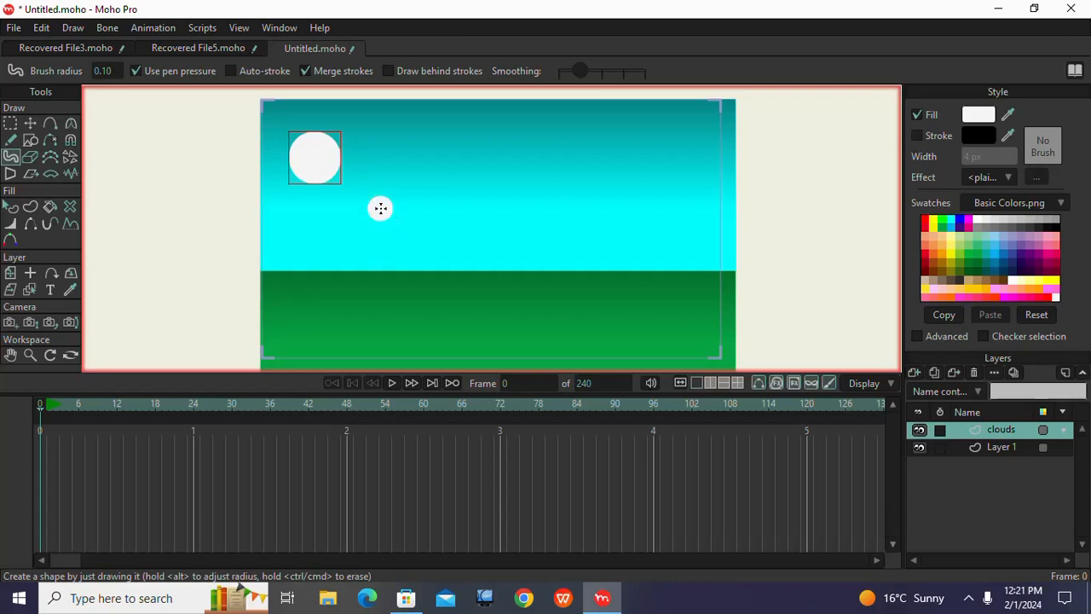
pyautogui.click(397, 198)
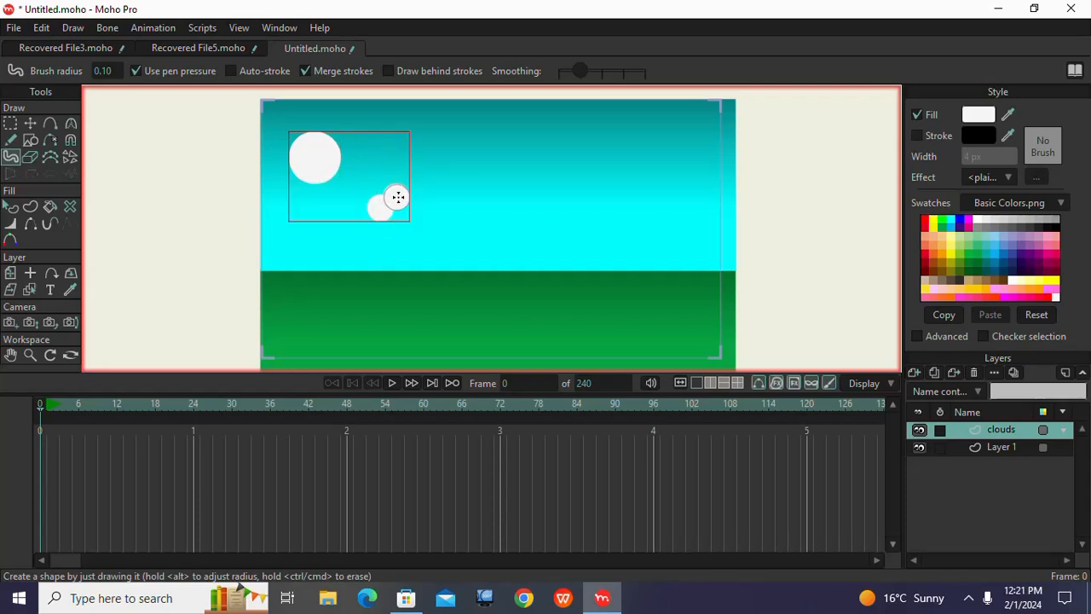
pyautogui.click(420, 199)
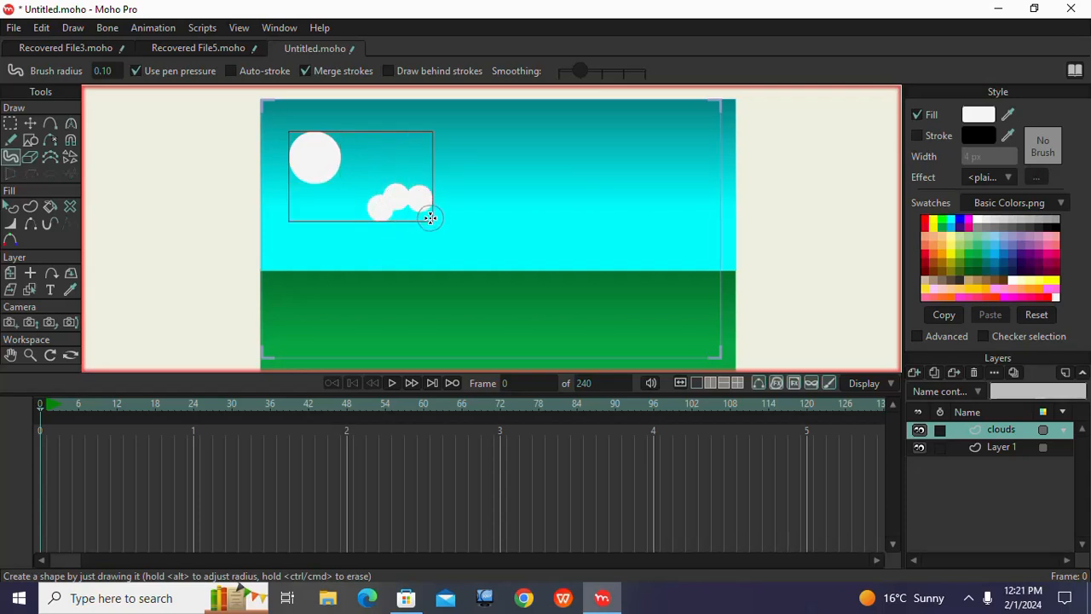
pyautogui.click(428, 218)
pyautogui.click(410, 218)
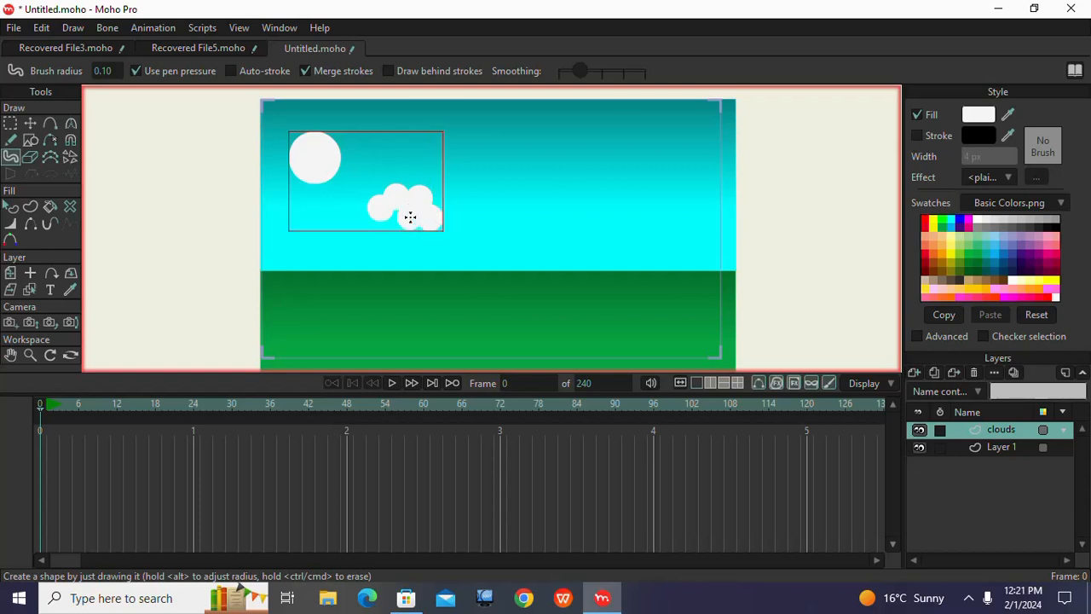
pyautogui.click(391, 221)
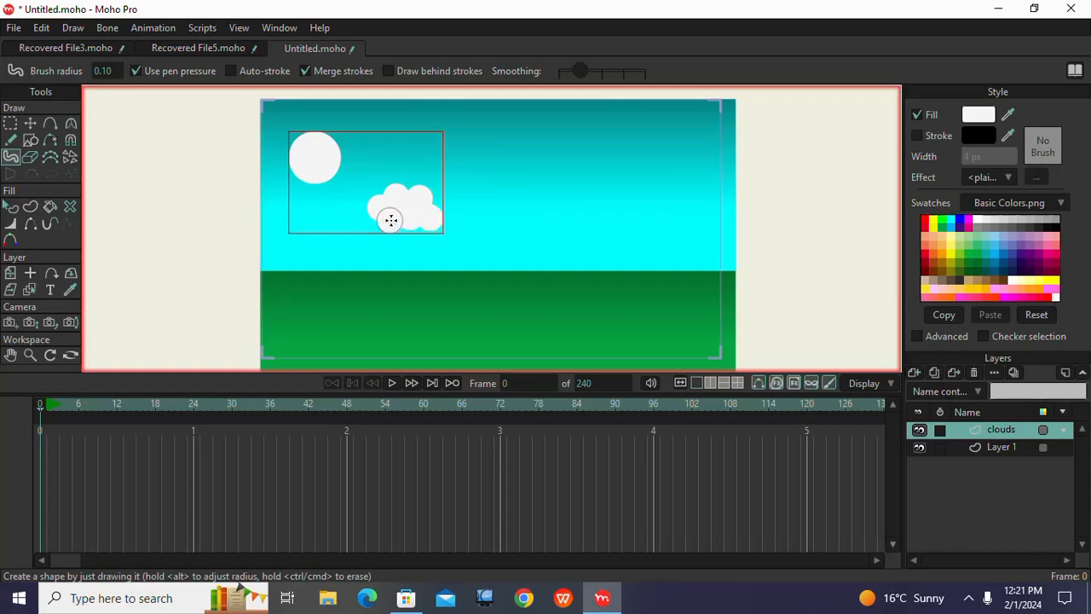
# Step: Finish the small cloud's lower-left edge with one more dab, and paint a larger white cloud of overlapping dabs in the right half of the sky
pyautogui.click(376, 223)
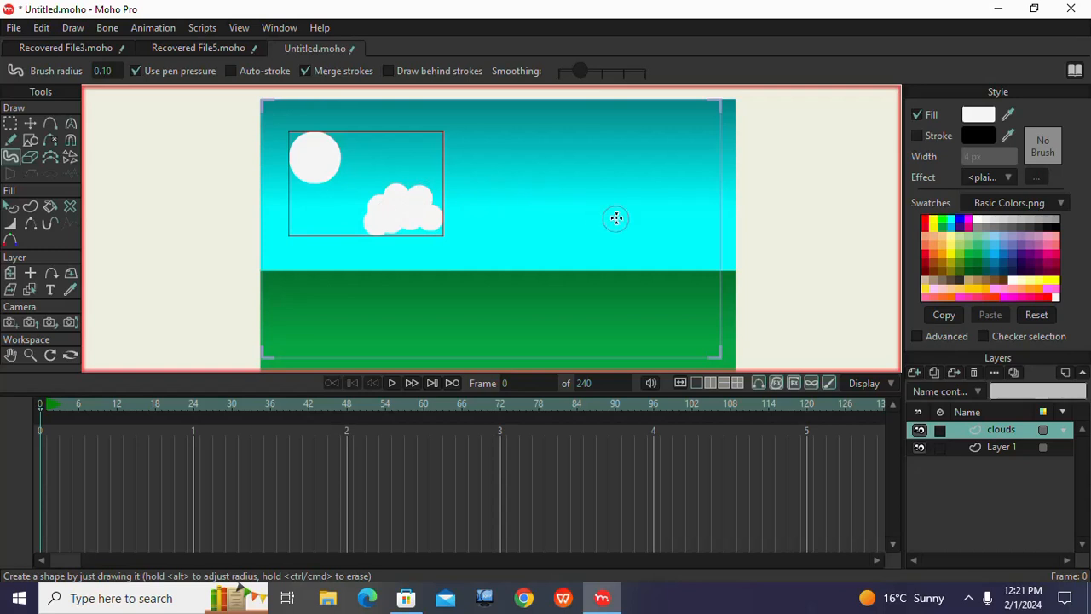
pyautogui.click(560, 212)
pyautogui.moveTo(558, 197); pyautogui.dragTo(556, 187)
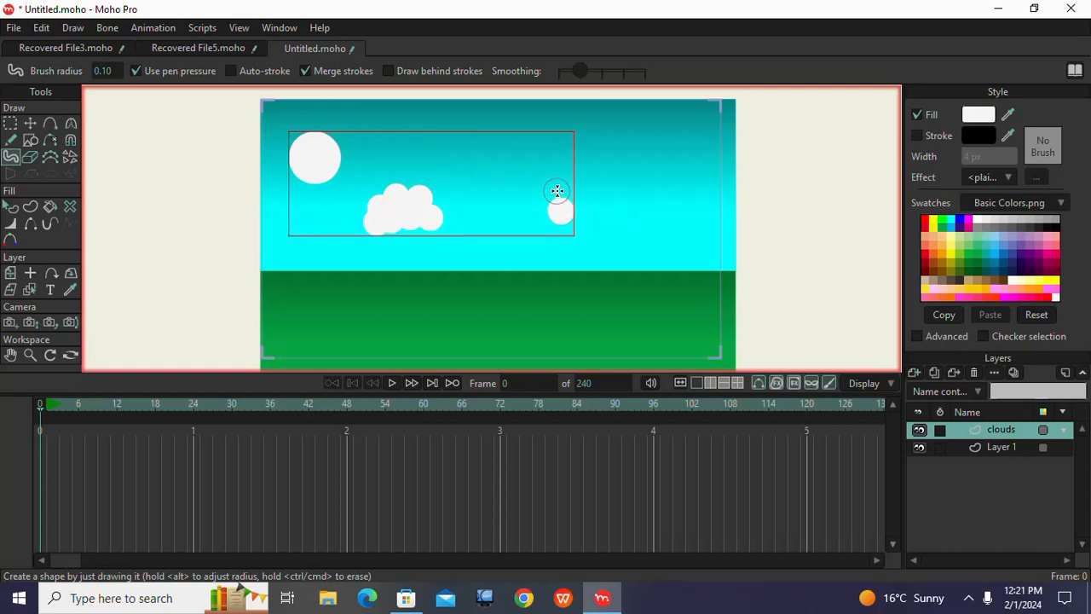
pyautogui.click(583, 190)
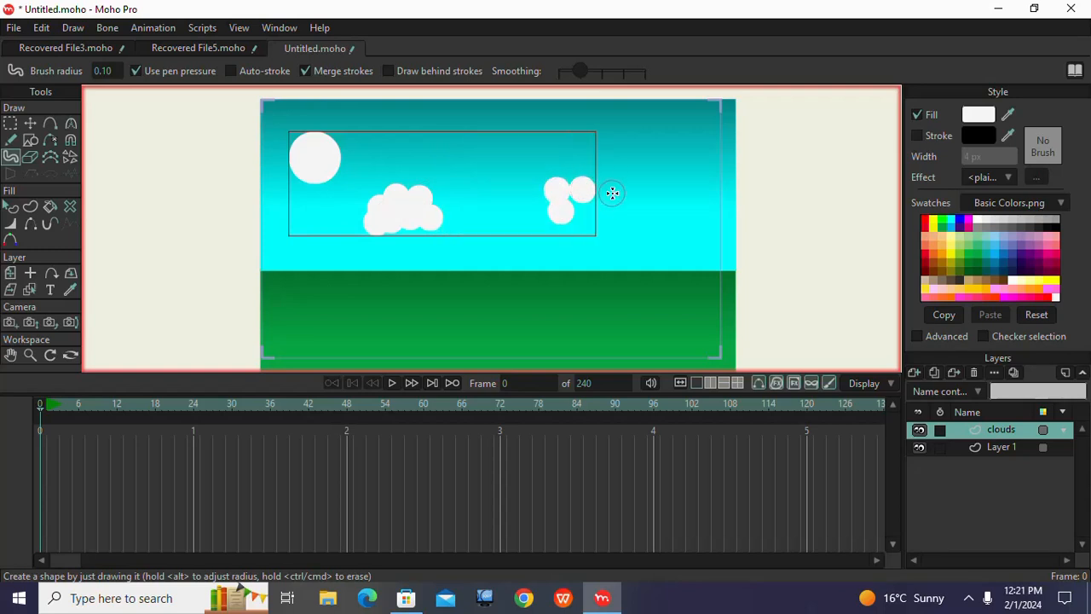
pyautogui.click(604, 195)
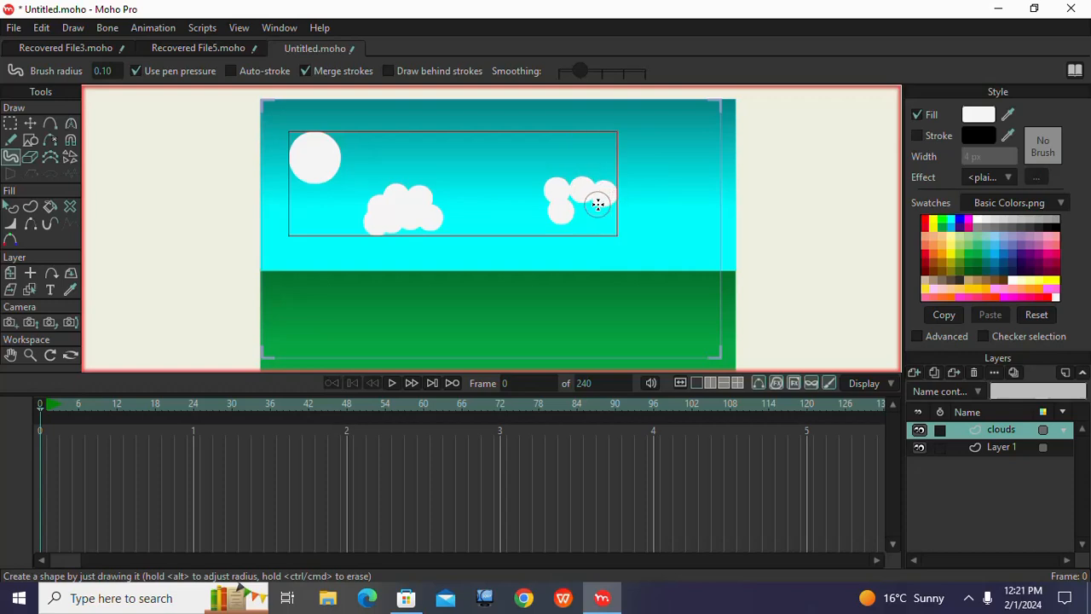
pyautogui.click(598, 204)
pyautogui.click(577, 212)
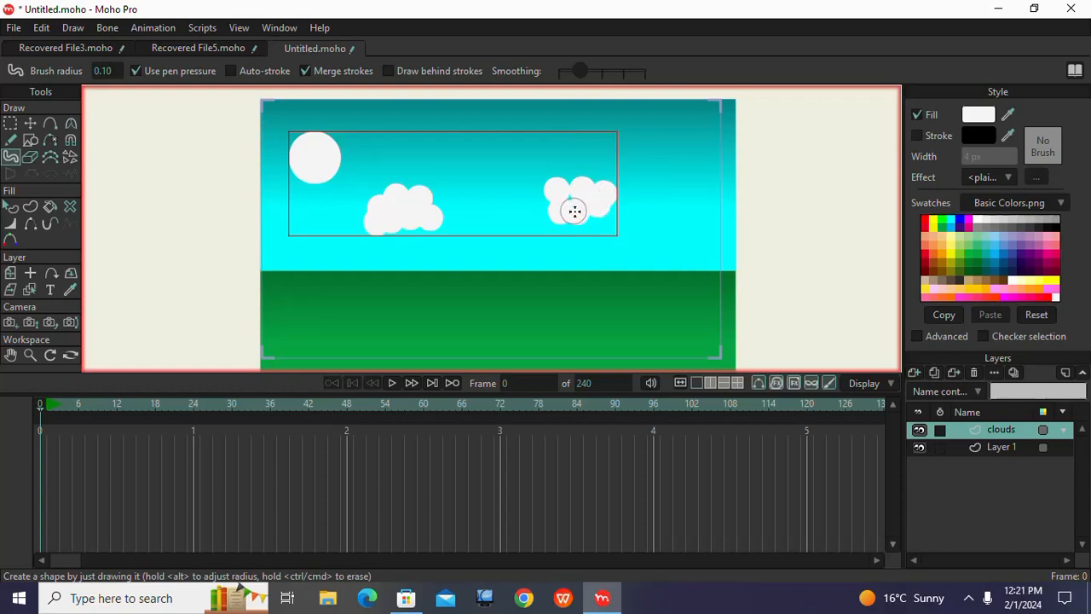
pyautogui.click(572, 198)
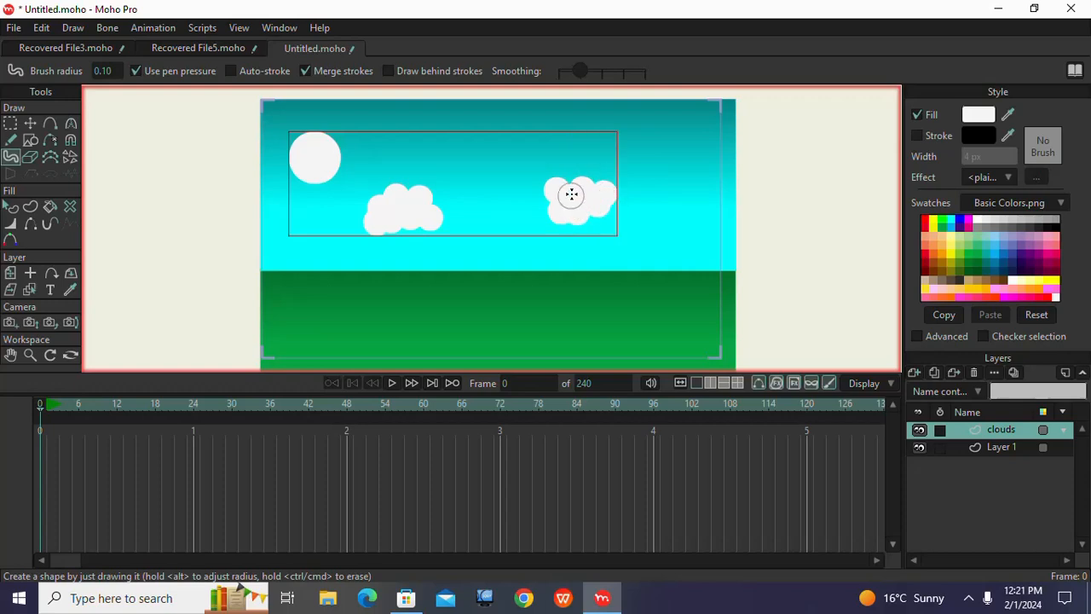
pyautogui.click(626, 193)
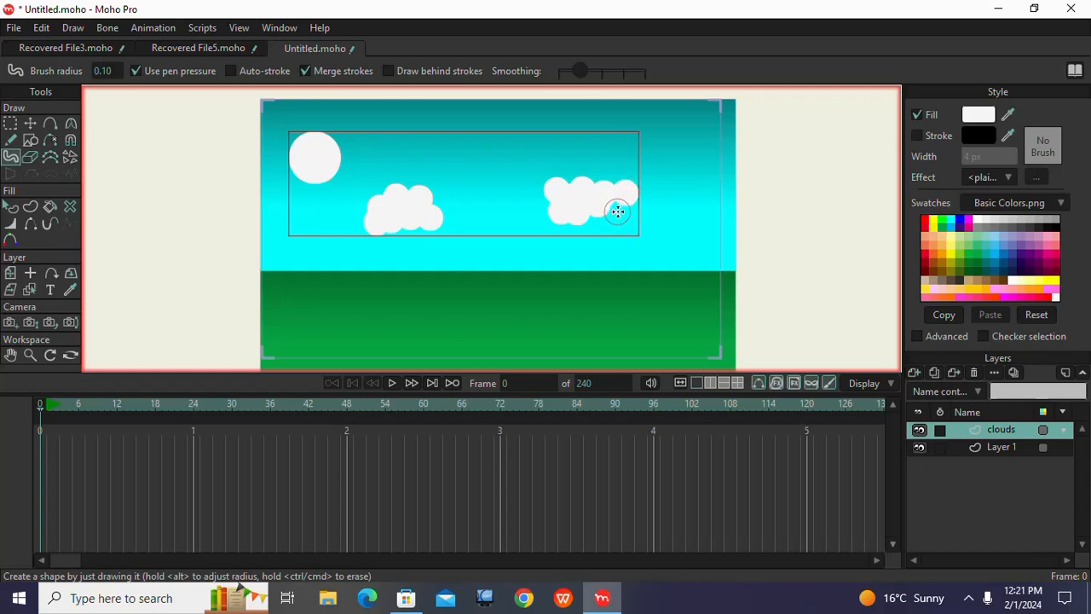
pyautogui.click(616, 211)
pyautogui.click(596, 223)
pyautogui.click(566, 225)
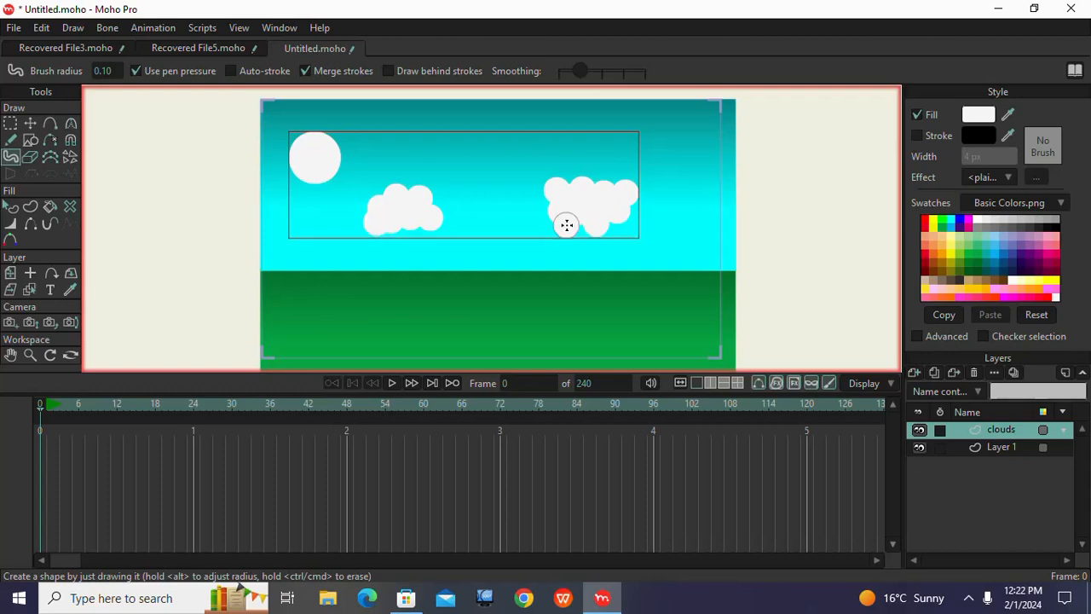
pyautogui.click(544, 208)
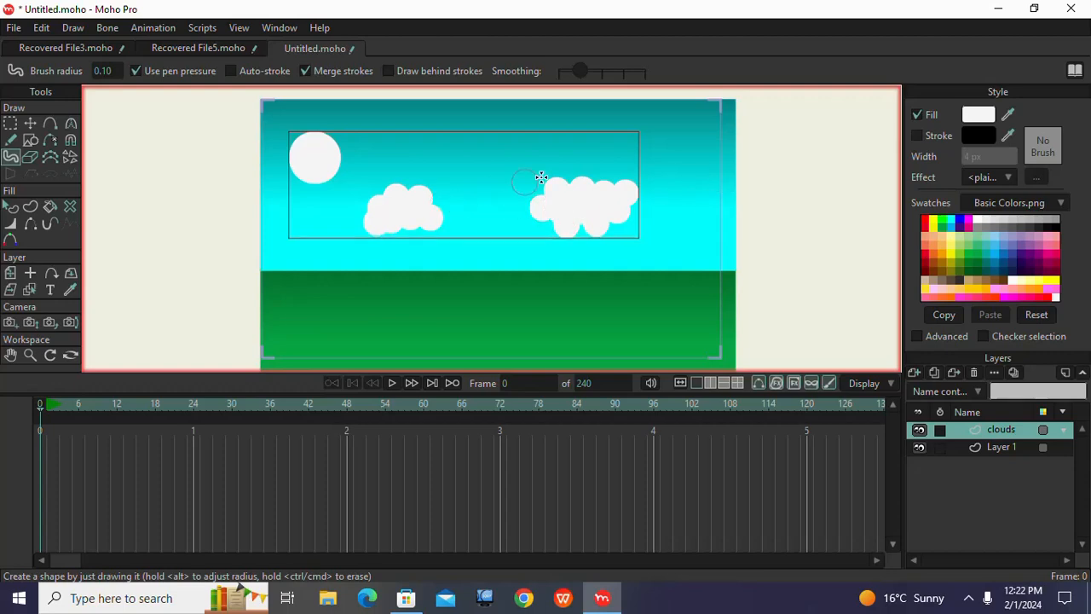
# Step: Paint a third small white cloud of overlapping dabs in the sky's upper-right corner with the Blob Brush at radius 0.10
pyautogui.click(662, 126)
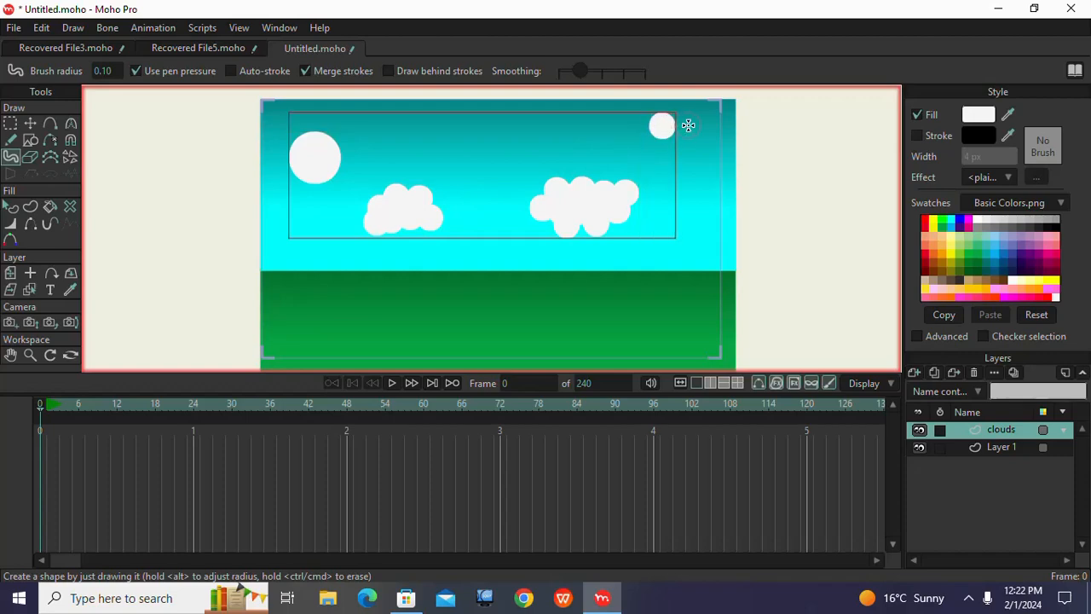
pyautogui.click(688, 120)
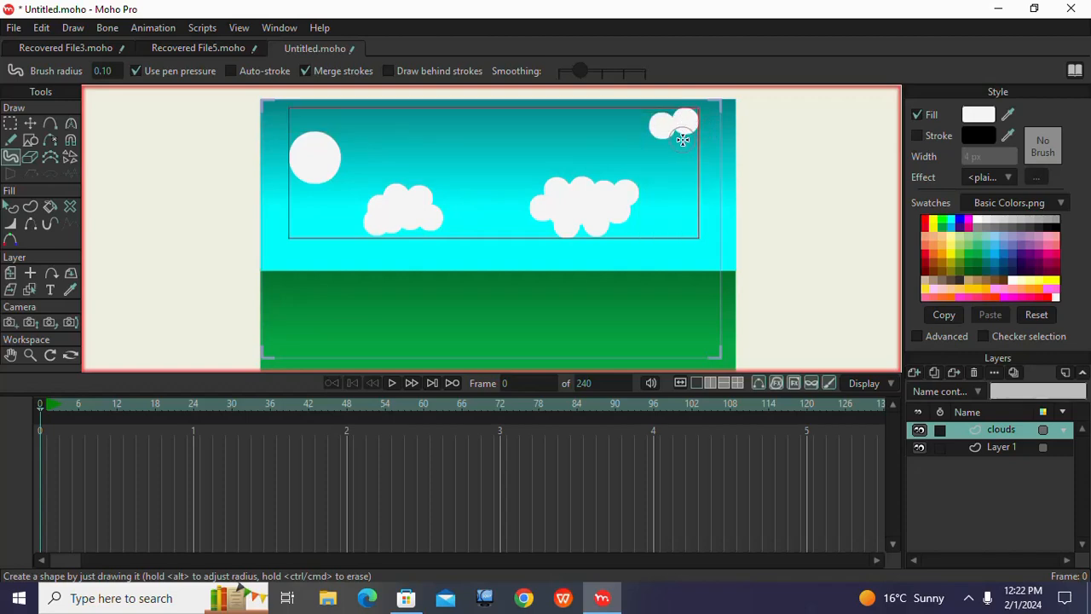
pyautogui.click(682, 138)
pyautogui.click(706, 133)
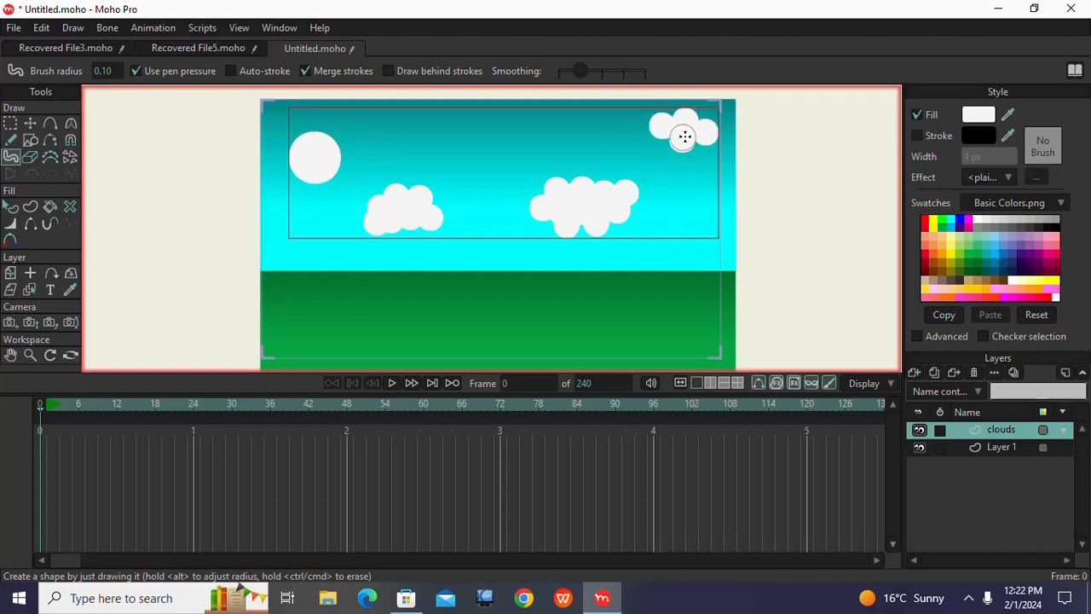
pyautogui.click(660, 144)
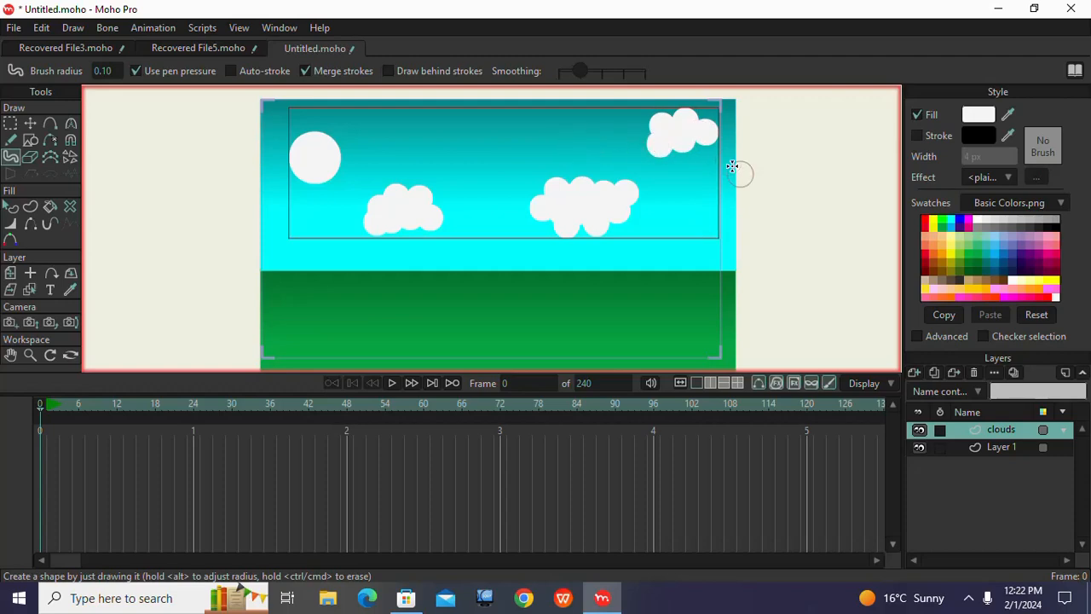
# Step: Add a new vector layer above the clouds layer and name it fog
pyautogui.click(912, 373)
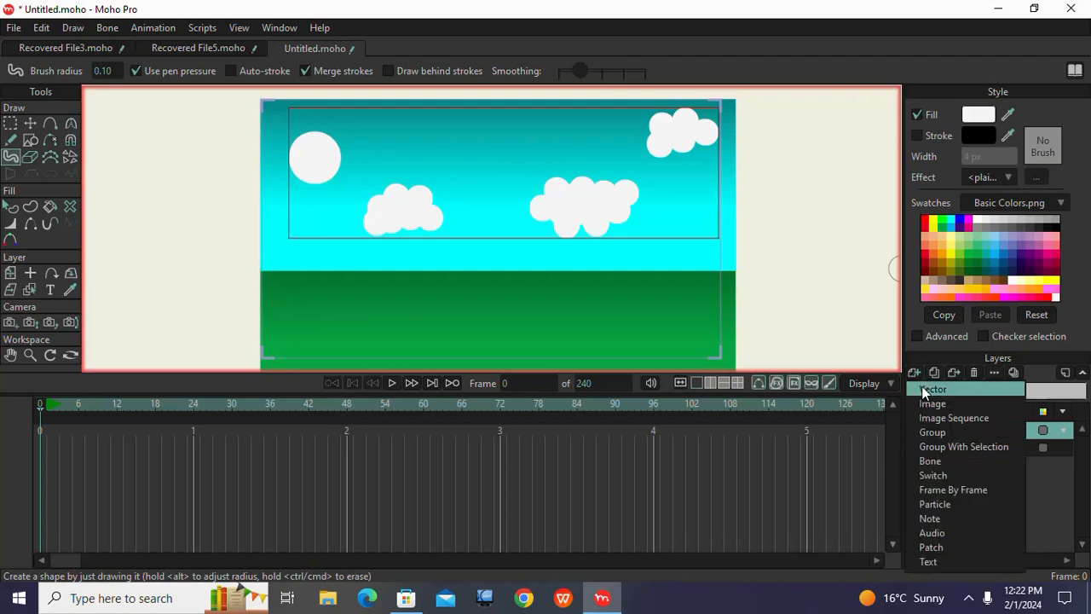
pyautogui.click(929, 390)
pyautogui.press('BackSpace')
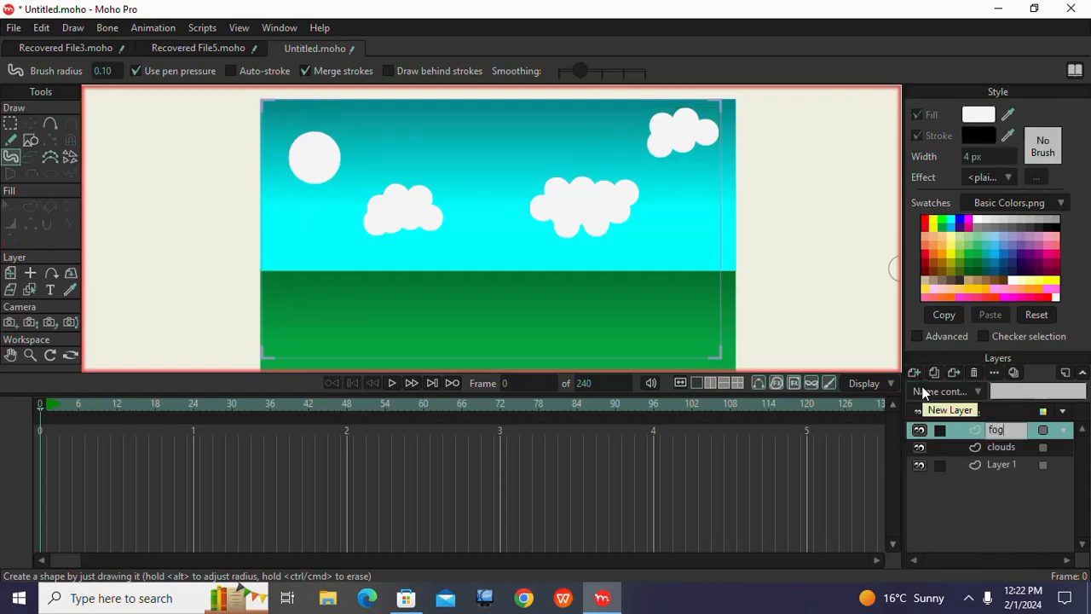
pyautogui.press('Return')
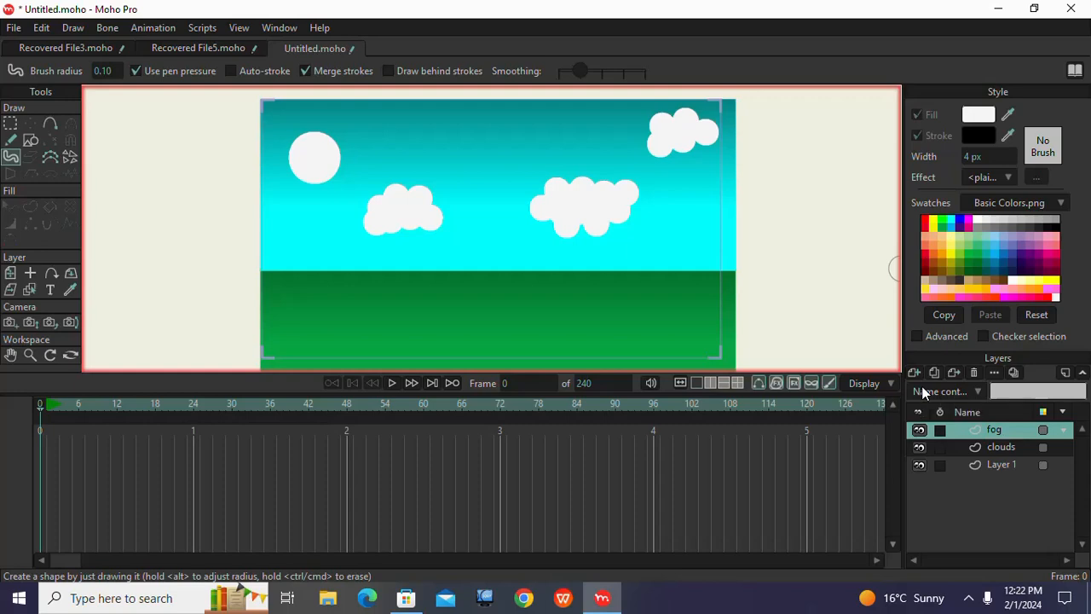
# Step: Try a freehand wavy white fog band across the sky with Auto-fill on, turn its fill off, and undo the fill change and the drawing
pyautogui.click(10, 143)
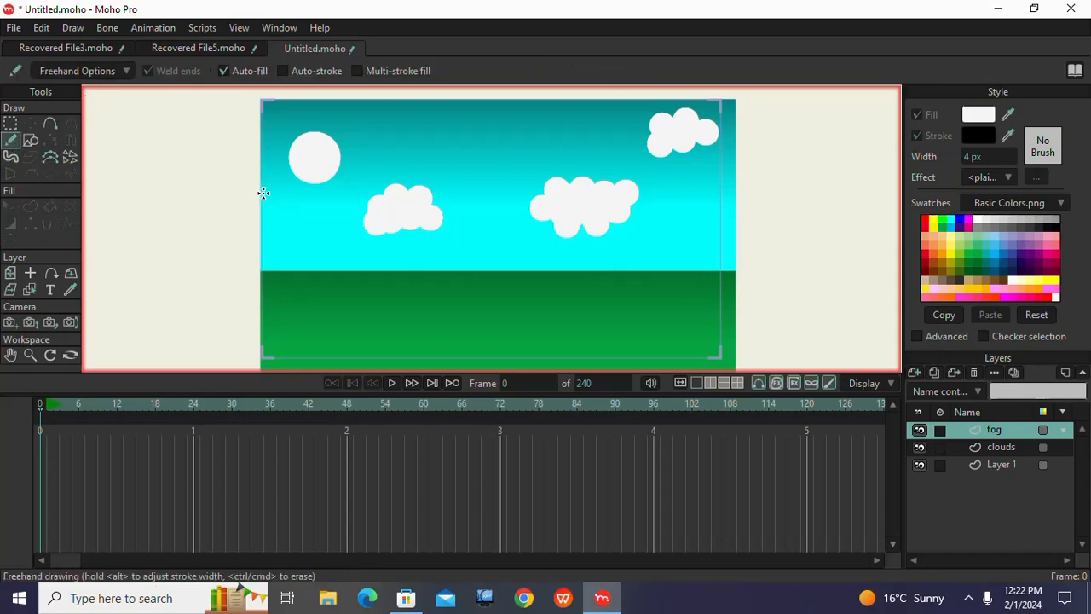
pyautogui.moveTo(263, 193)
pyautogui.mouseDown()
pyautogui.moveTo(287, 182)
pyautogui.moveTo(341, 205)
pyautogui.moveTo(374, 173)
pyautogui.moveTo(409, 193)
pyautogui.moveTo(415, 220)
pyautogui.moveTo(508, 165)
pyautogui.moveTo(546, 178)
pyautogui.moveTo(570, 220)
pyautogui.moveTo(662, 156)
pyautogui.moveTo(683, 170)
pyautogui.moveTo(706, 226)
pyautogui.moveTo(756, 190)
pyautogui.moveTo(767, 229)
pyautogui.moveTo(747, 245)
pyautogui.moveTo(683, 233)
pyautogui.moveTo(642, 253)
pyautogui.moveTo(562, 222)
pyautogui.moveTo(509, 258)
pyautogui.moveTo(456, 235)
pyautogui.moveTo(395, 274)
pyautogui.moveTo(353, 252)
pyautogui.moveTo(284, 259)
pyautogui.moveTo(254, 192)
pyautogui.mouseUp()
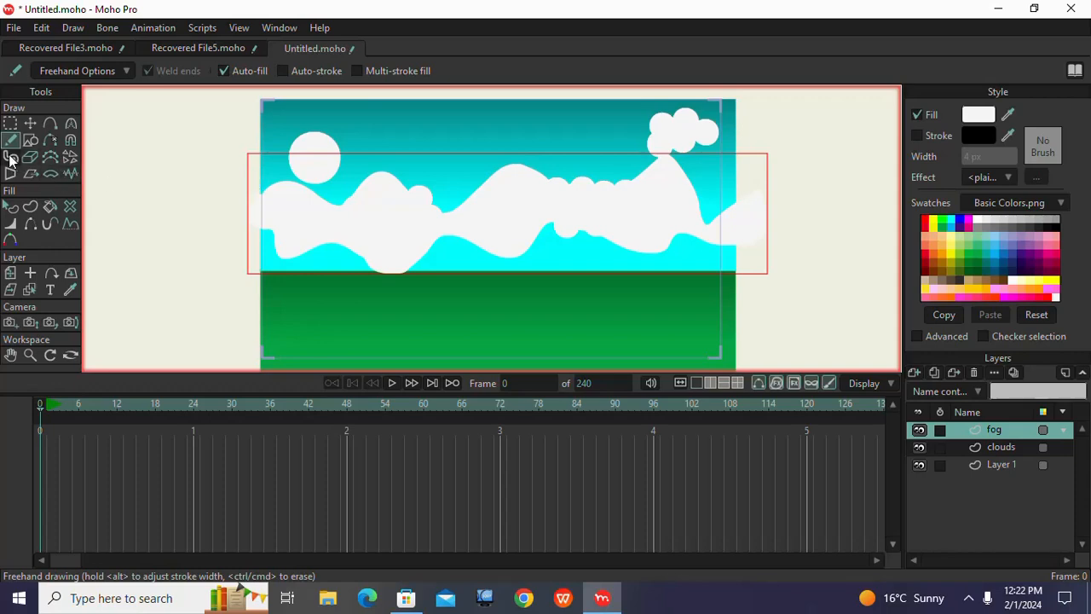
pyautogui.click(10, 208)
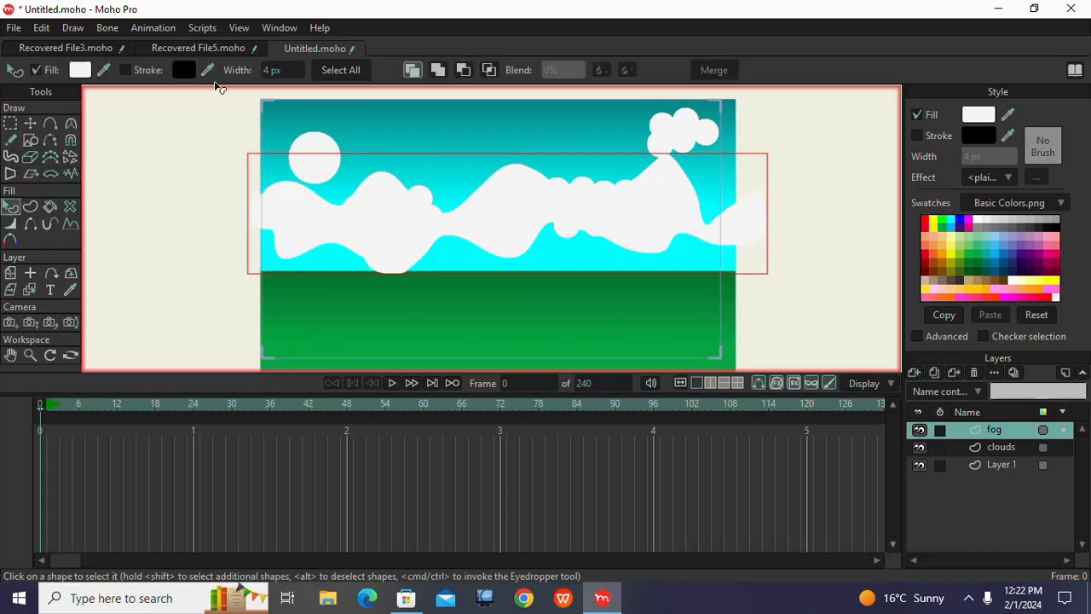
pyautogui.click(34, 74)
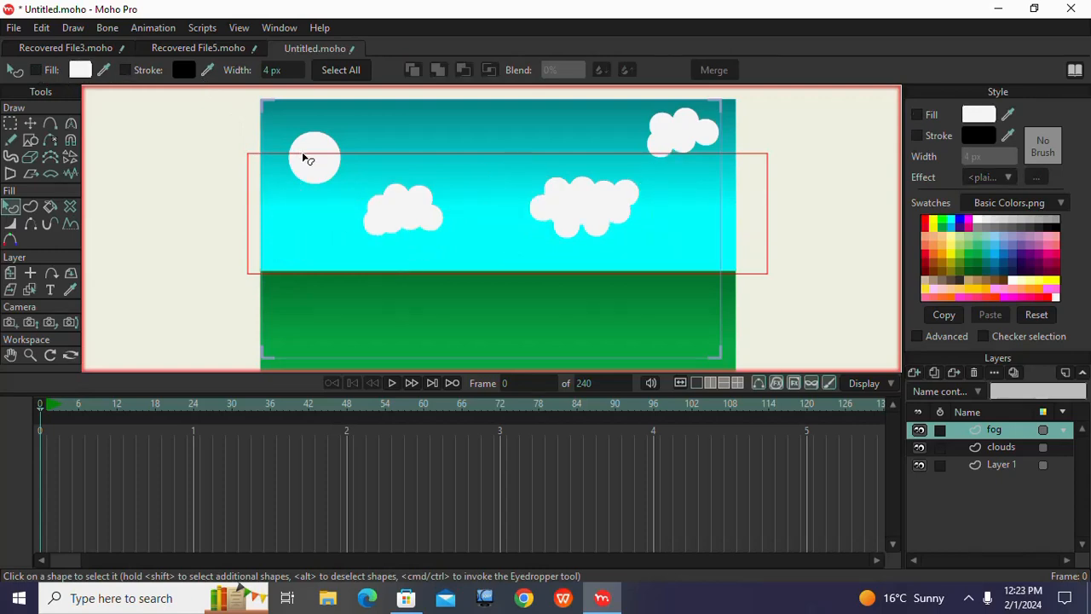
pyautogui.click(315, 222)
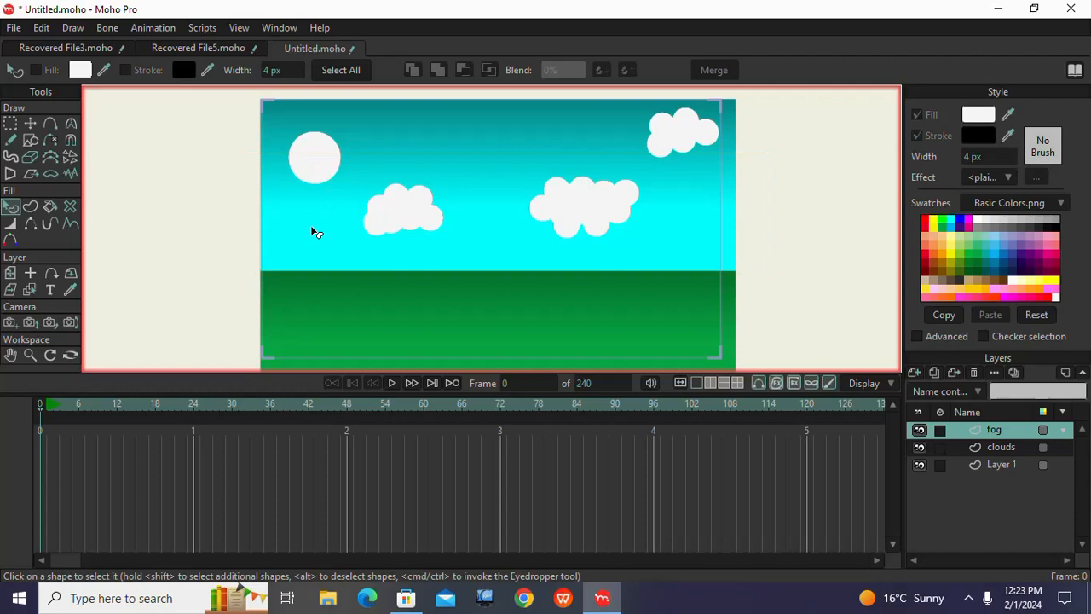
pyautogui.click(41, 28)
pyautogui.click(57, 50)
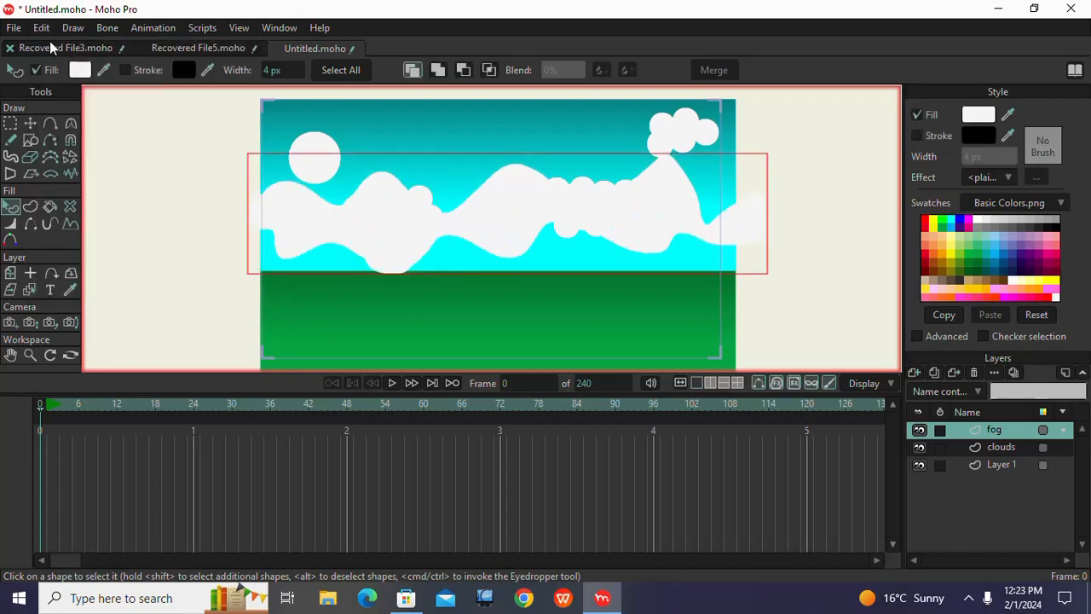
pyautogui.click(42, 28)
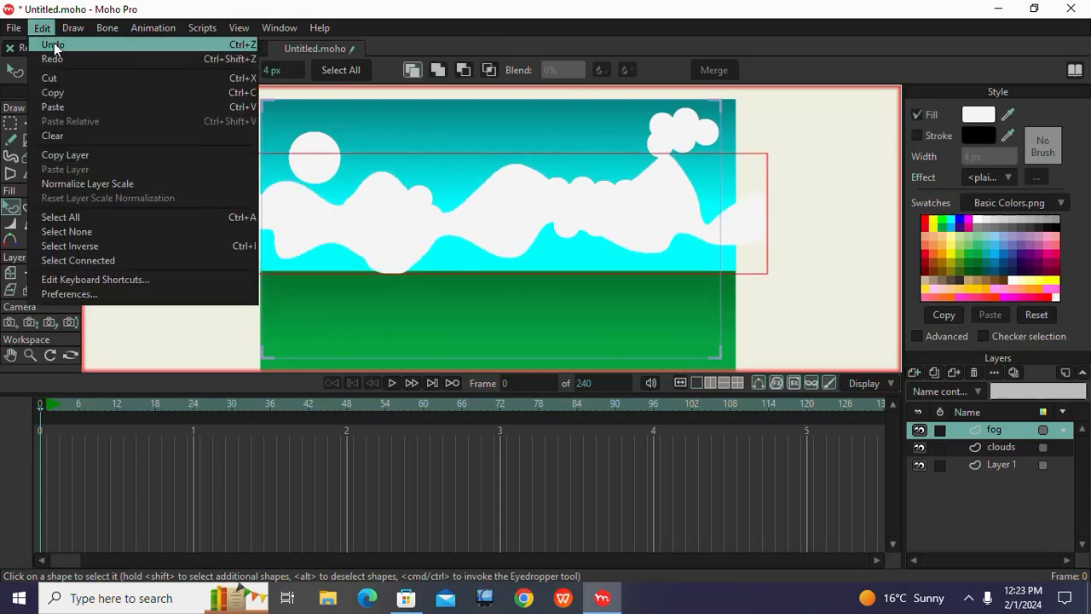
pyautogui.click(54, 45)
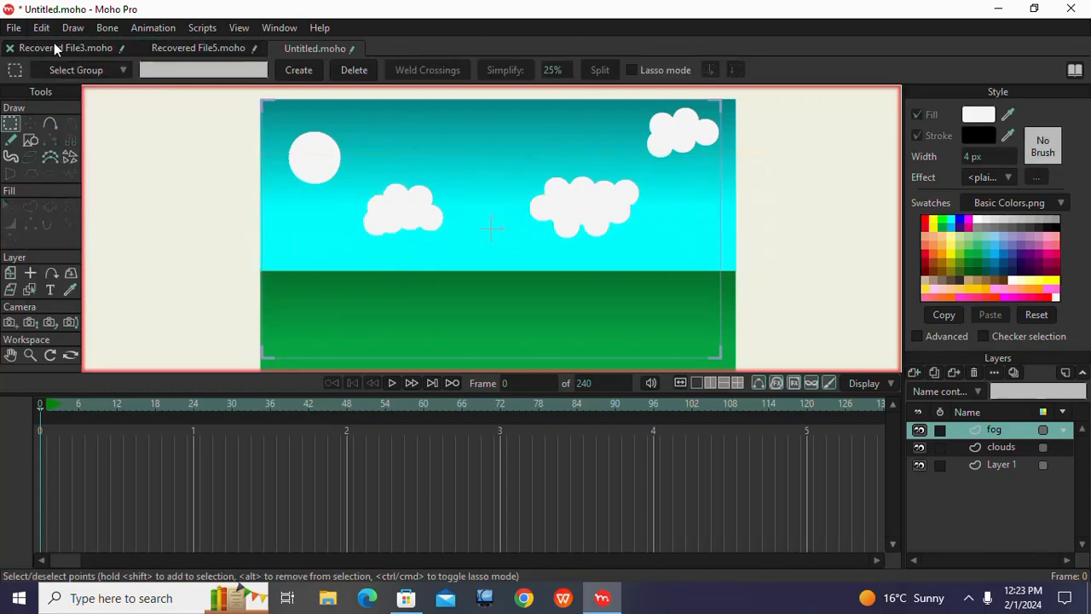
# Step: Draw a closed wavy fog outline across the full width of the lower sky with the Freehand tool and Auto-fill off, and turn Auto-fill back on
pyautogui.click(10, 142)
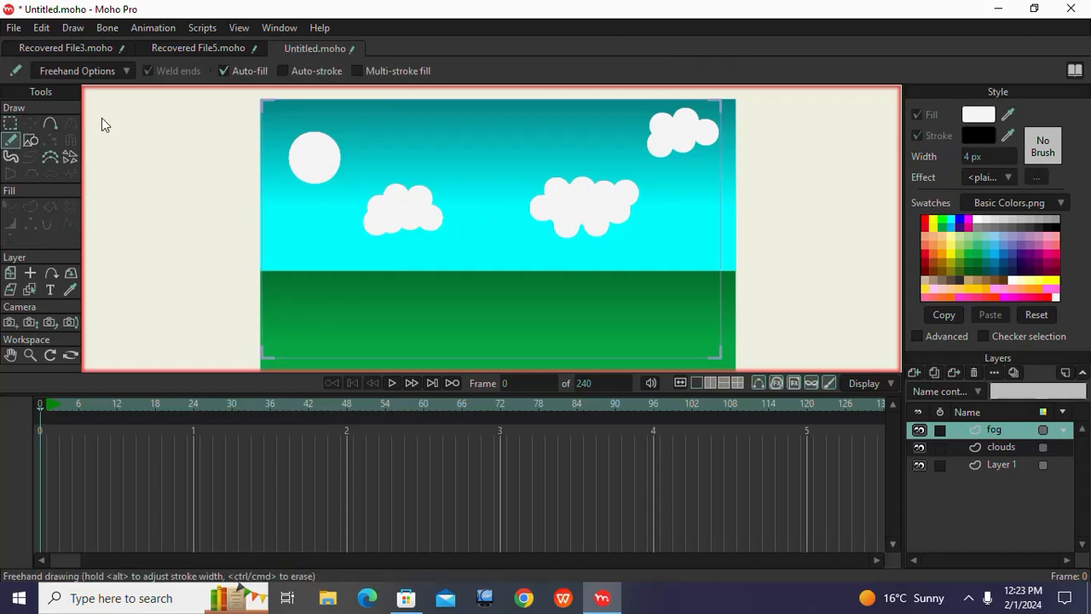
pyautogui.click(225, 68)
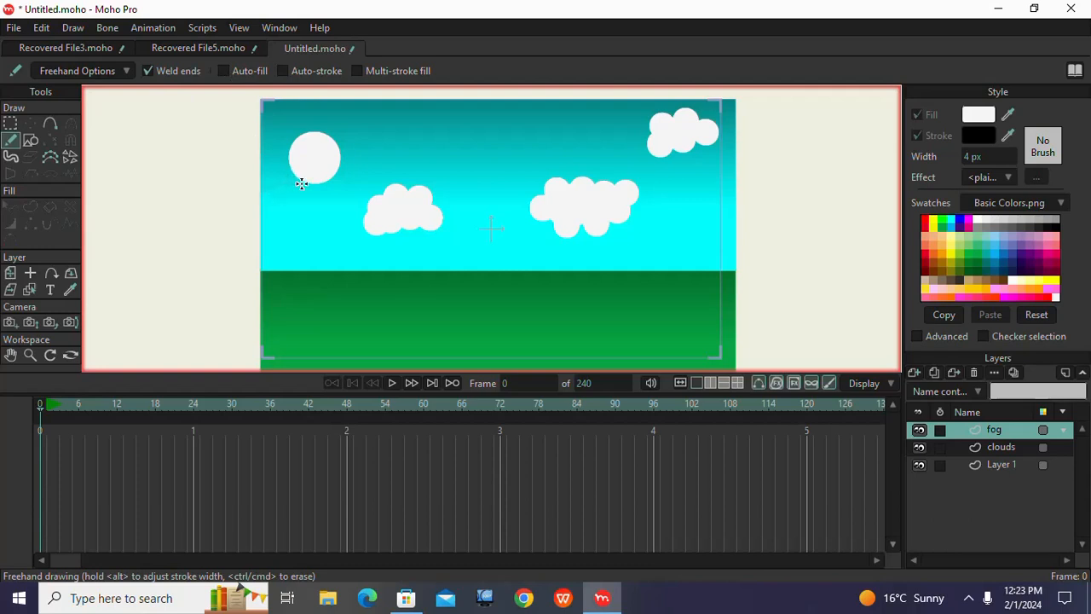
pyautogui.moveTo(325, 201)
pyautogui.mouseDown()
pyautogui.moveTo(380, 185)
pyautogui.moveTo(430, 196)
pyautogui.moveTo(469, 176)
pyautogui.moveTo(477, 197)
pyautogui.moveTo(542, 176)
pyautogui.moveTo(573, 194)
pyautogui.moveTo(630, 179)
pyautogui.moveTo(673, 199)
pyautogui.moveTo(729, 182)
pyautogui.moveTo(745, 201)
pyautogui.moveTo(732, 222)
pyautogui.moveTo(662, 220)
pyautogui.moveTo(620, 238)
pyautogui.moveTo(574, 224)
pyautogui.moveTo(547, 246)
pyautogui.moveTo(489, 229)
pyautogui.moveTo(423, 250)
pyautogui.moveTo(408, 237)
pyautogui.moveTo(345, 248)
pyautogui.moveTo(329, 234)
pyautogui.moveTo(252, 237)
pyautogui.moveTo(243, 224)
pyautogui.moveTo(260, 189)
pyautogui.mouseUp()
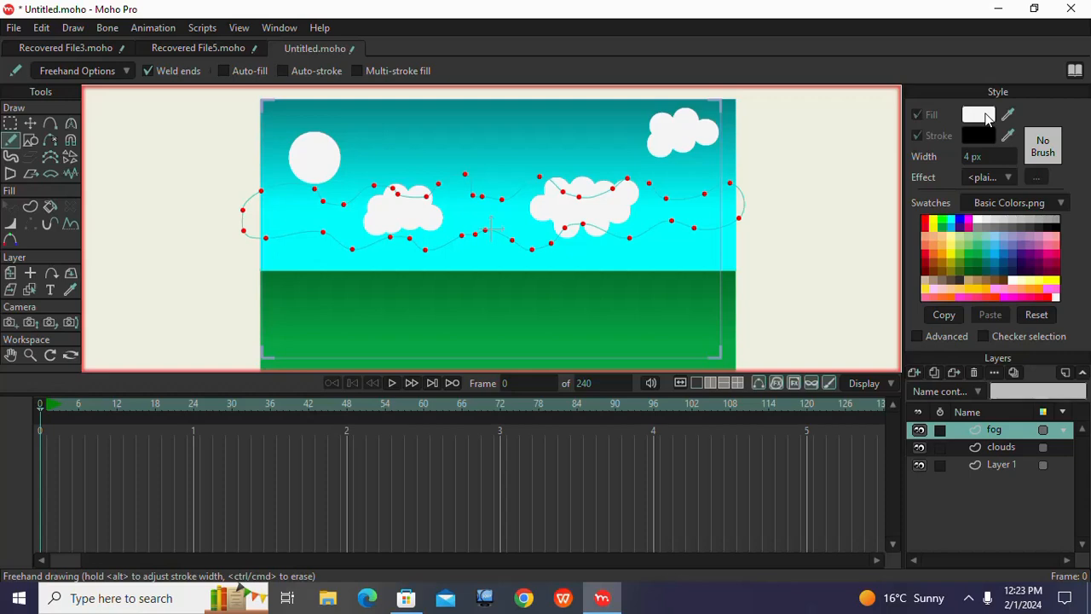
pyautogui.hotkey('ctrl', 'z')
pyautogui.click(223, 70)
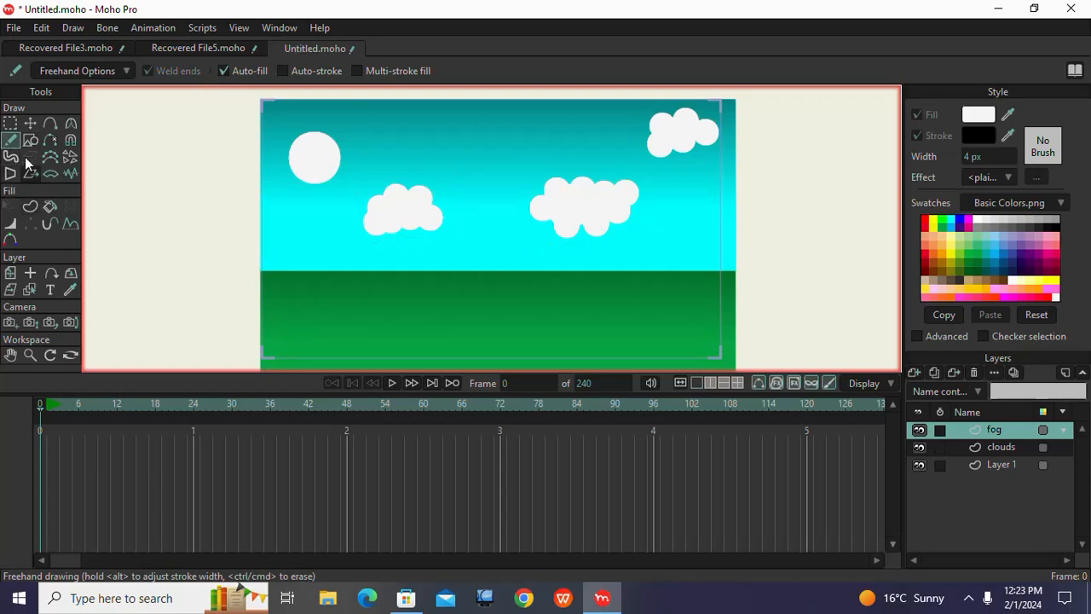
pyautogui.hotkey('ctrl', 'shift', 'z')
pyautogui.click(29, 124)
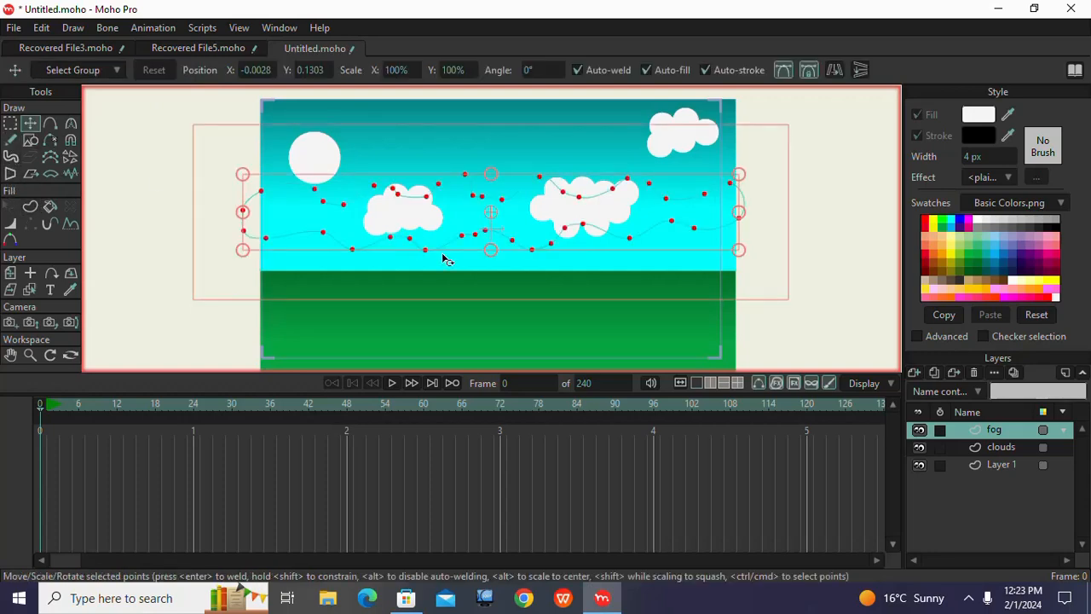
# Step: Select the fog outline for a fill-only shape and set the fill colour to F8F8F8 at 14.5% alpha
pyautogui.click(30, 208)
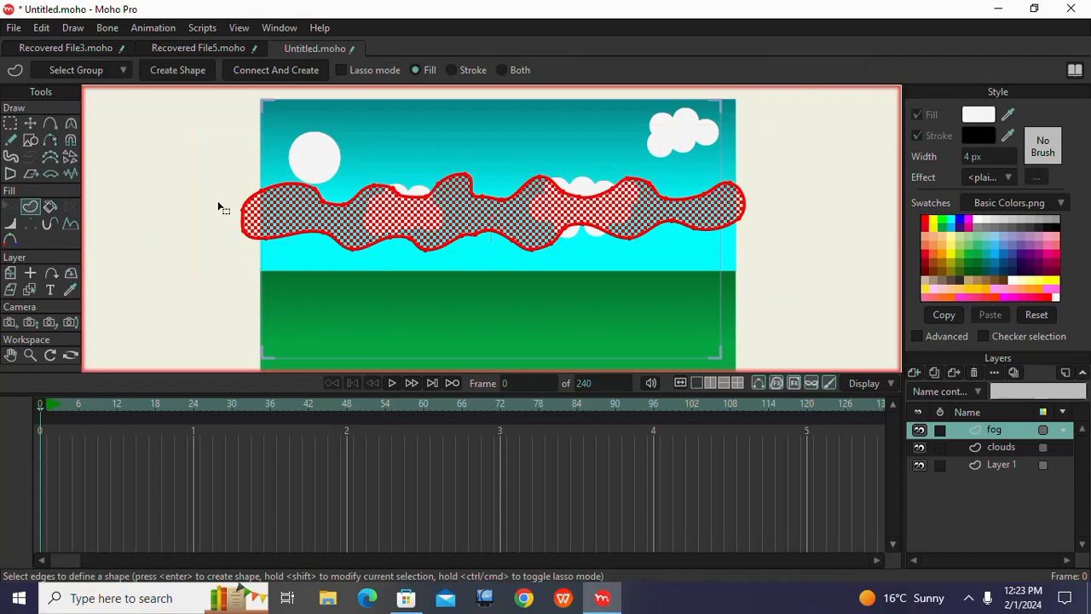
pyautogui.click(989, 118)
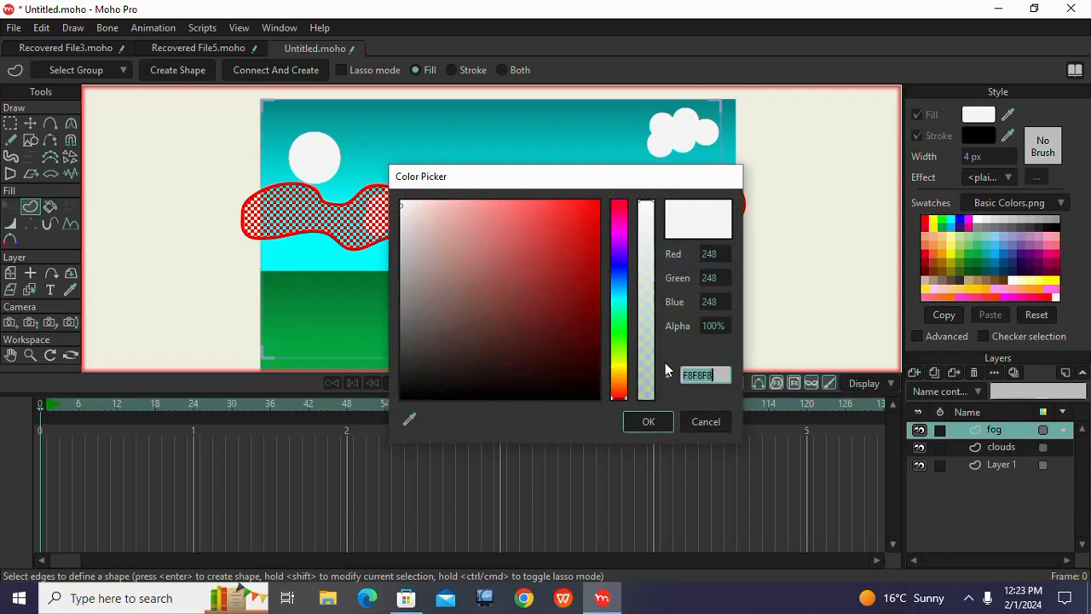
pyautogui.click(645, 291)
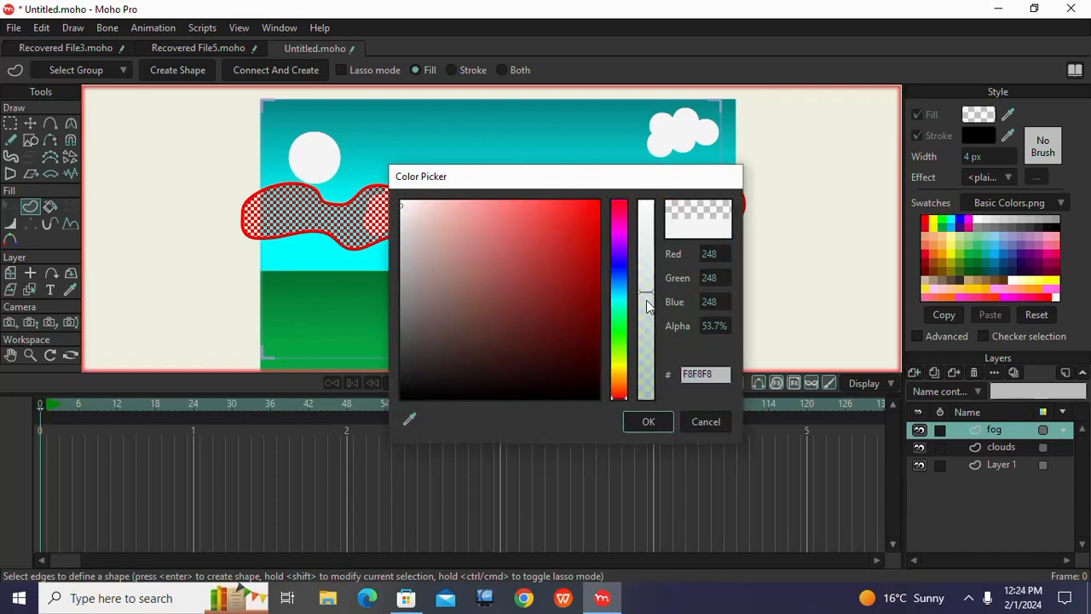
pyautogui.click(652, 346)
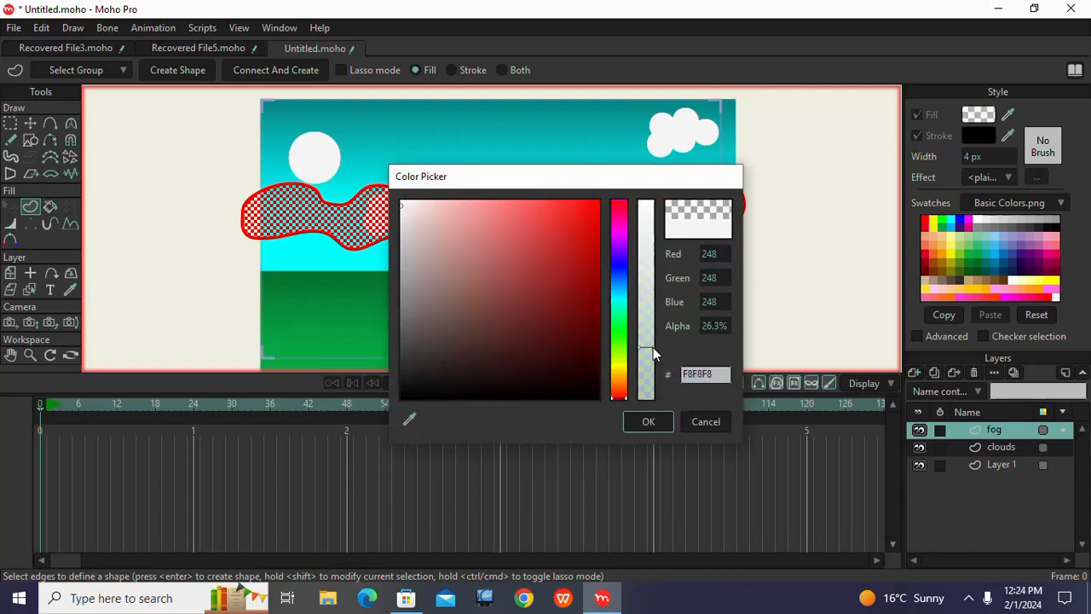
pyautogui.click(649, 371)
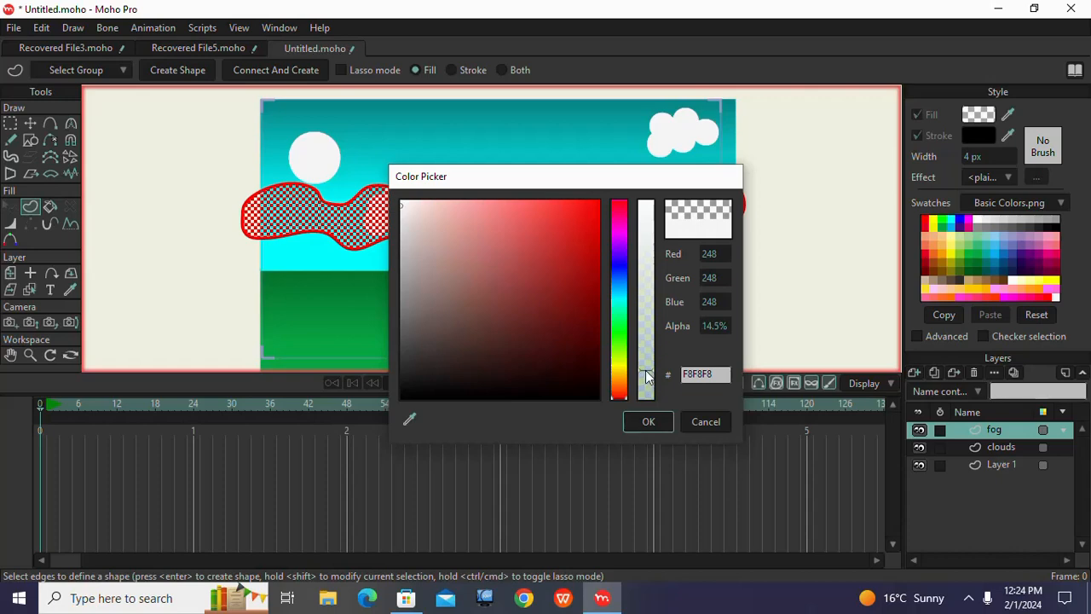
pyautogui.click(645, 419)
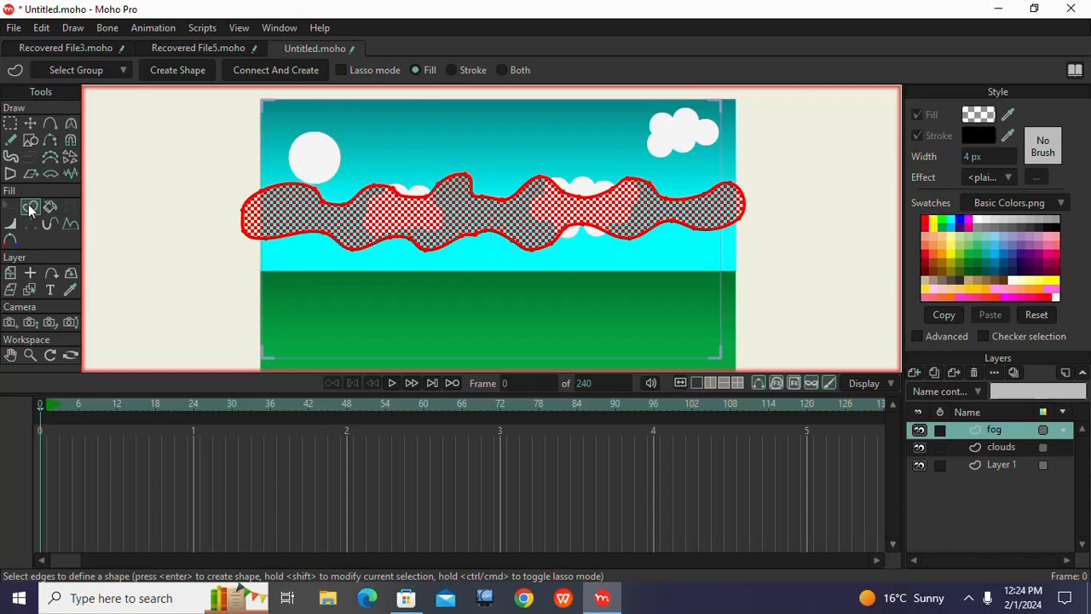
# Step: Select the points of the fog outline and move it down onto the green ground, to about X 0.06, Y -0.60
pyautogui.click(314, 217)
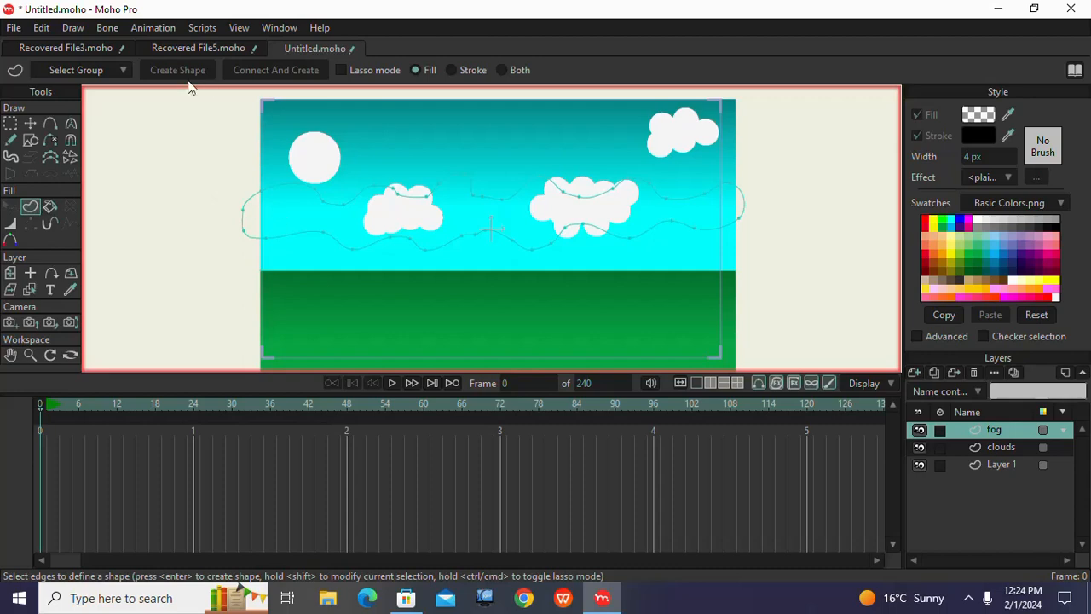
pyautogui.click(12, 125)
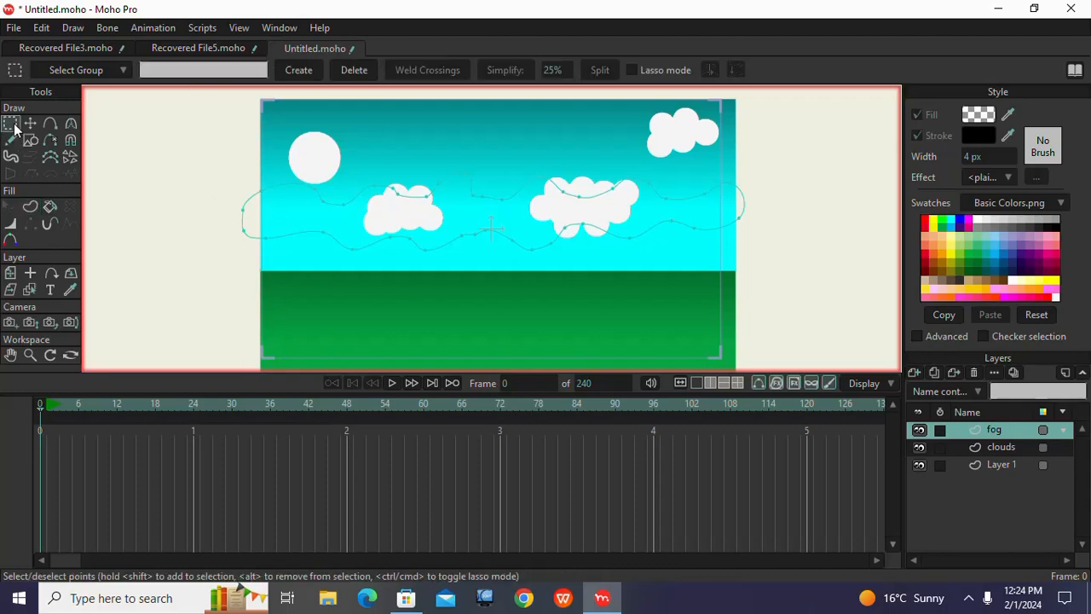
pyautogui.click(29, 209)
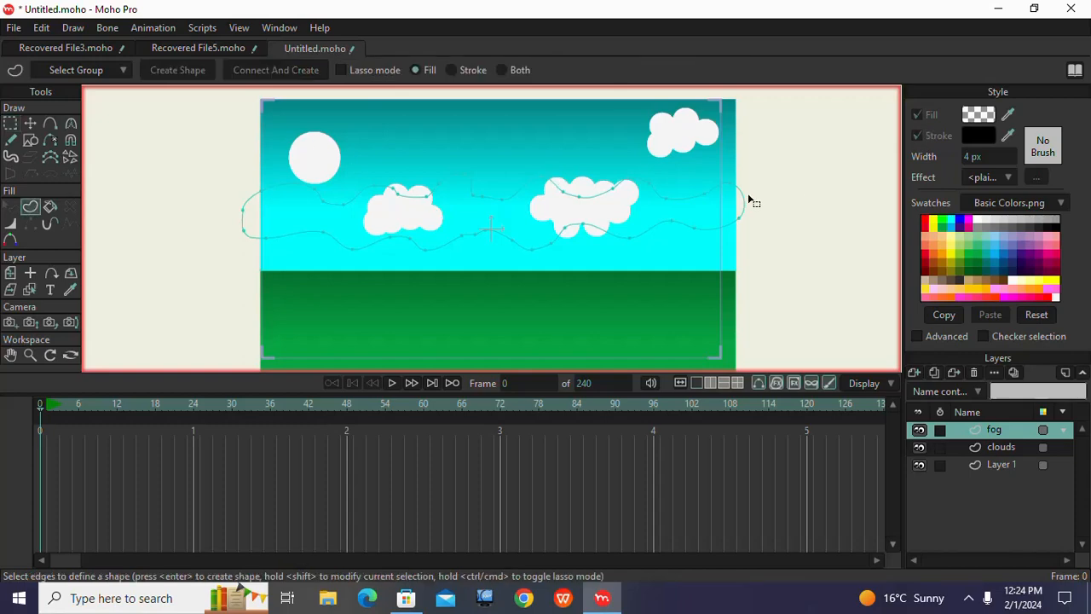
pyautogui.click(12, 126)
pyautogui.moveTo(248, 142); pyautogui.dragTo(772, 354)
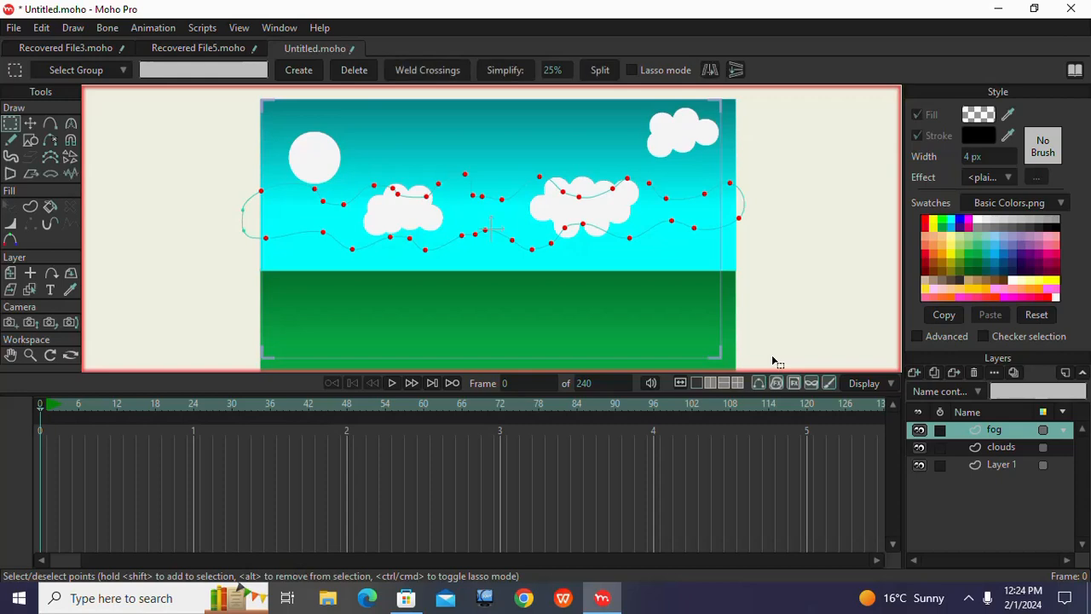
pyautogui.click(597, 310)
pyautogui.hotkey('ctrl', 'a')
pyautogui.press('t')
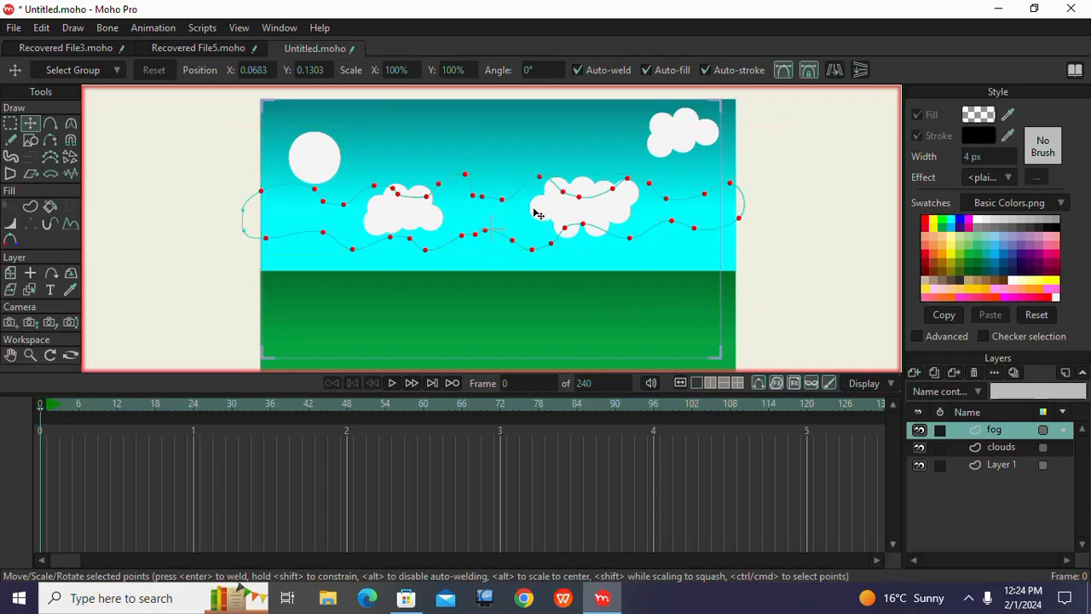
pyautogui.moveTo(537, 214); pyautogui.dragTo(536, 307)
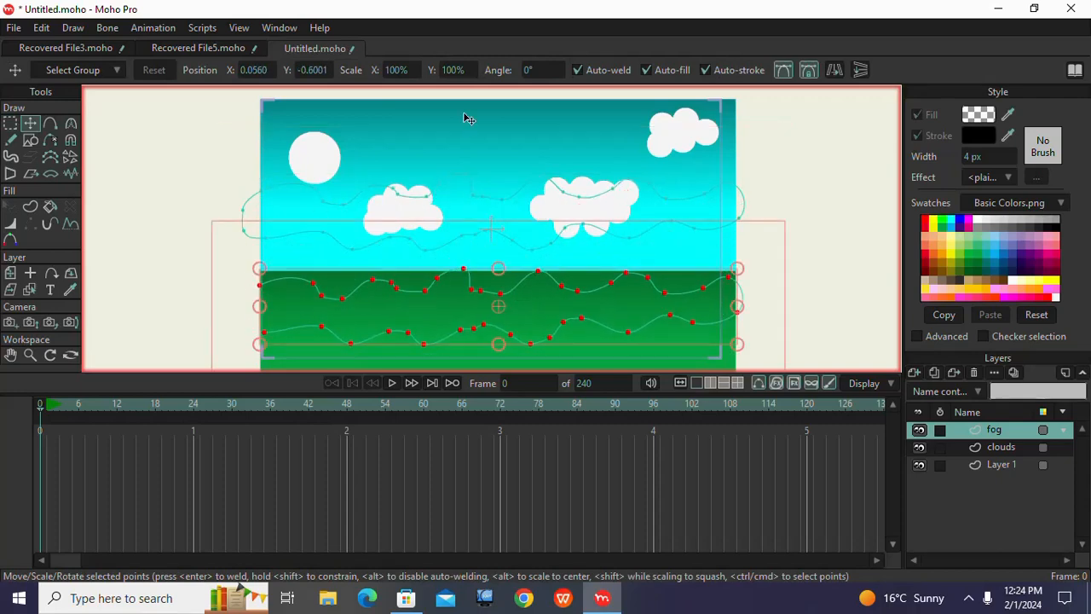
# Step: Close the open end of the lowered fog outline with Add Point, welding its two end points into a filled shape
pyautogui.click(11, 140)
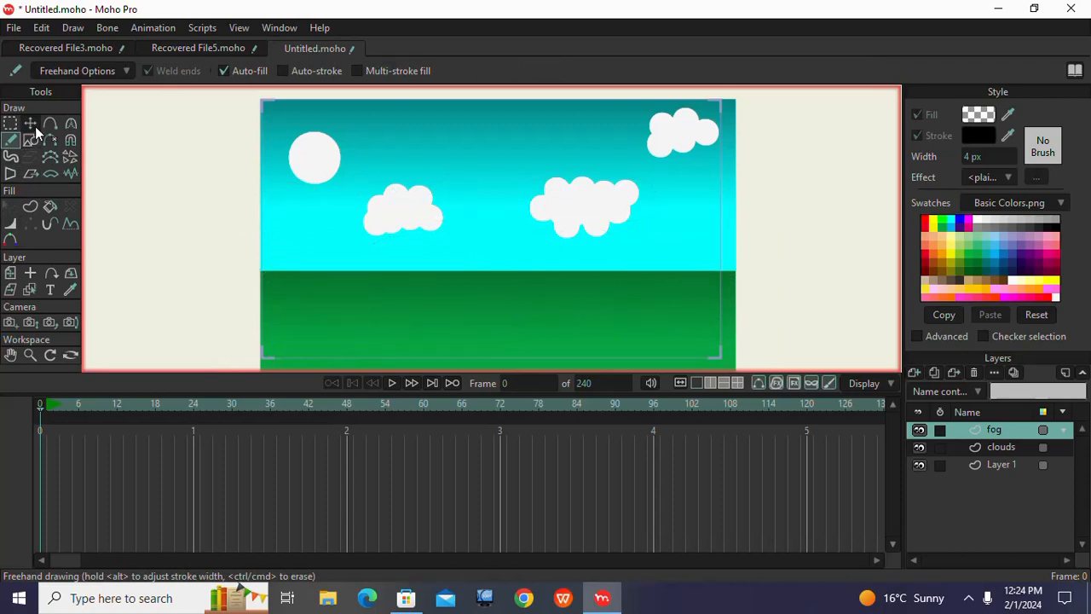
pyautogui.click(31, 124)
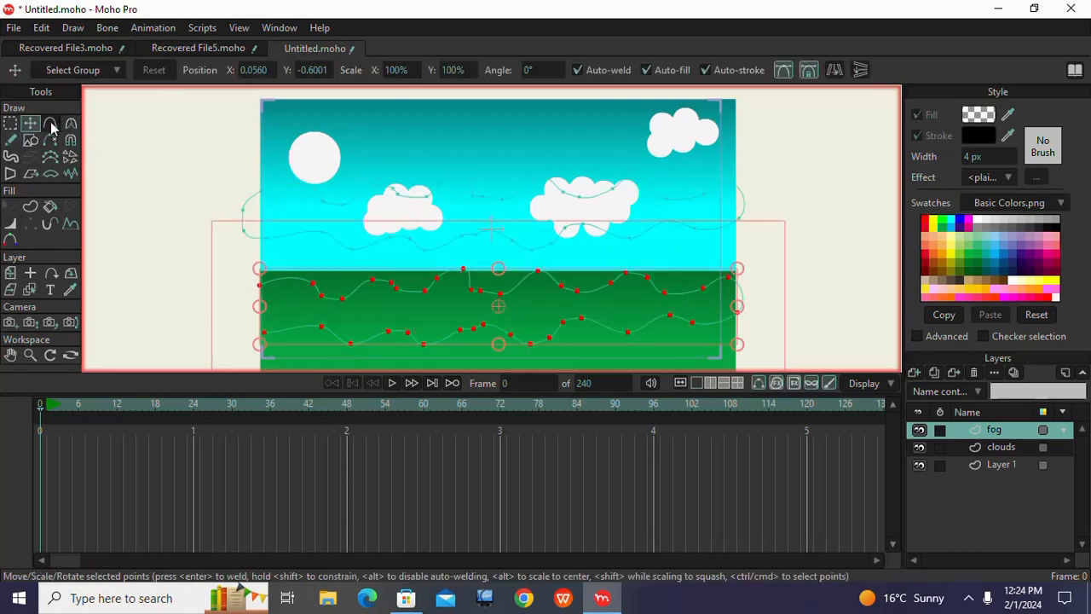
pyautogui.click(50, 123)
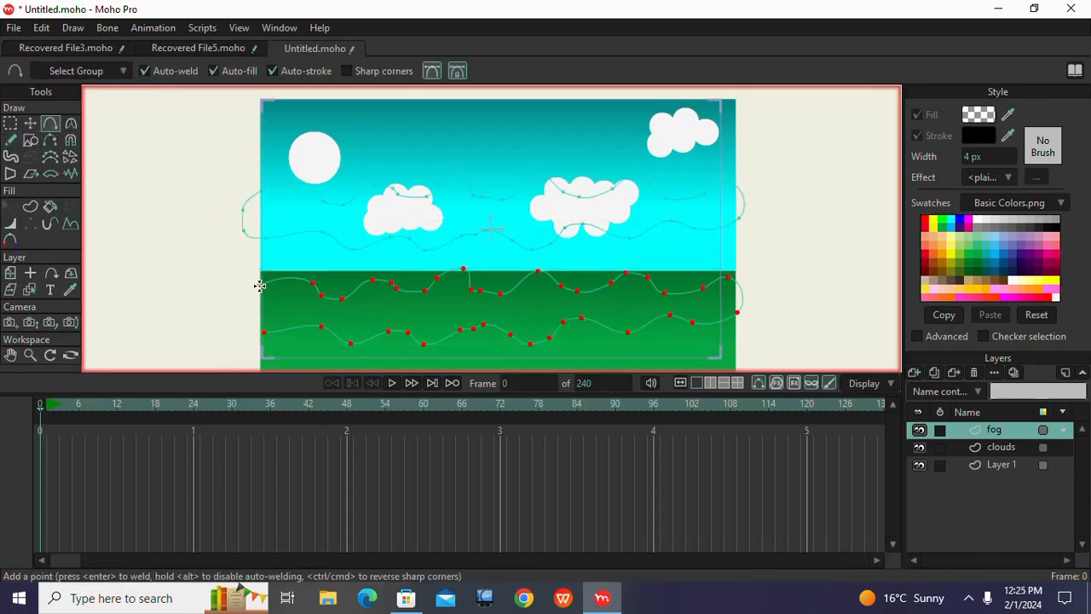
pyautogui.moveTo(260, 285); pyautogui.dragTo(260, 331)
pyautogui.click(261, 332)
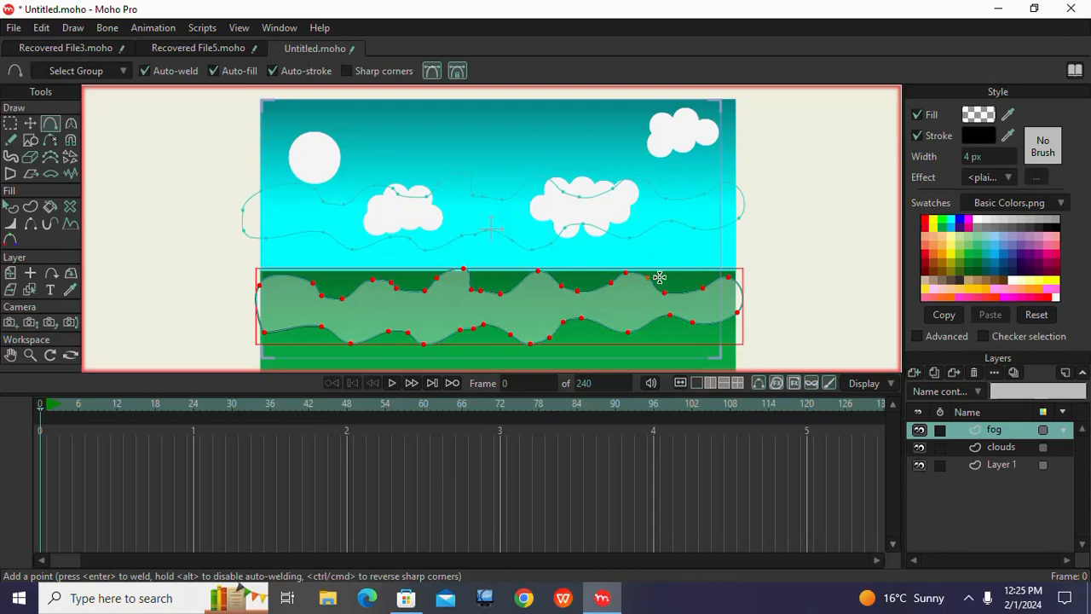
# Step: Set the fog shape's fill alpha to 23.1% and turn off its stroke
pyautogui.click(980, 115)
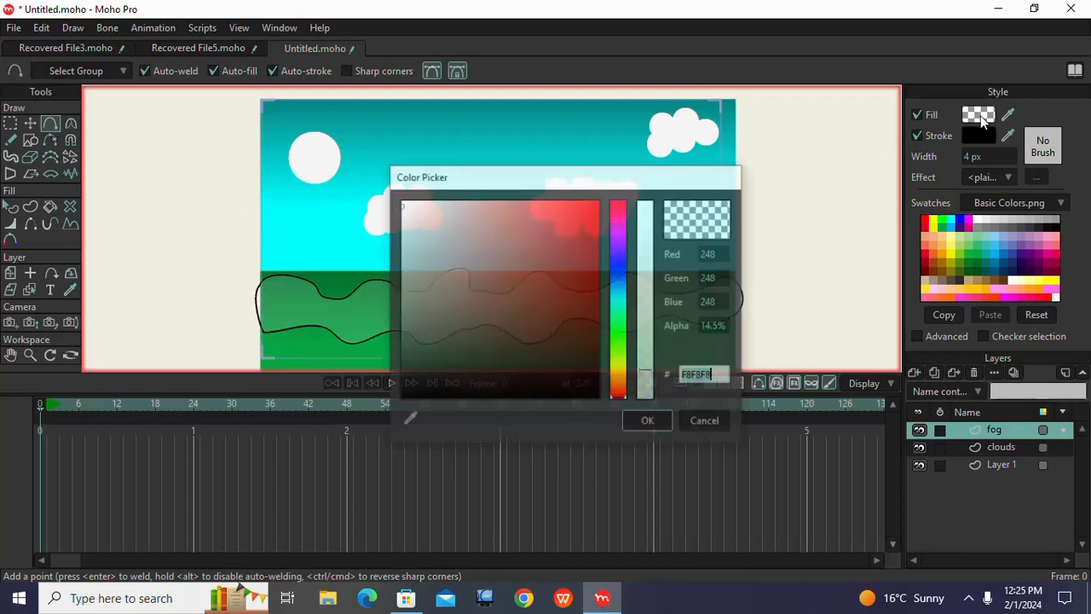
pyautogui.moveTo(646, 378)
pyautogui.mouseDown()
pyautogui.moveTo(642, 294)
pyautogui.moveTo(644, 388)
pyautogui.moveTo(646, 271)
pyautogui.moveTo(645, 358)
pyautogui.mouseUp()
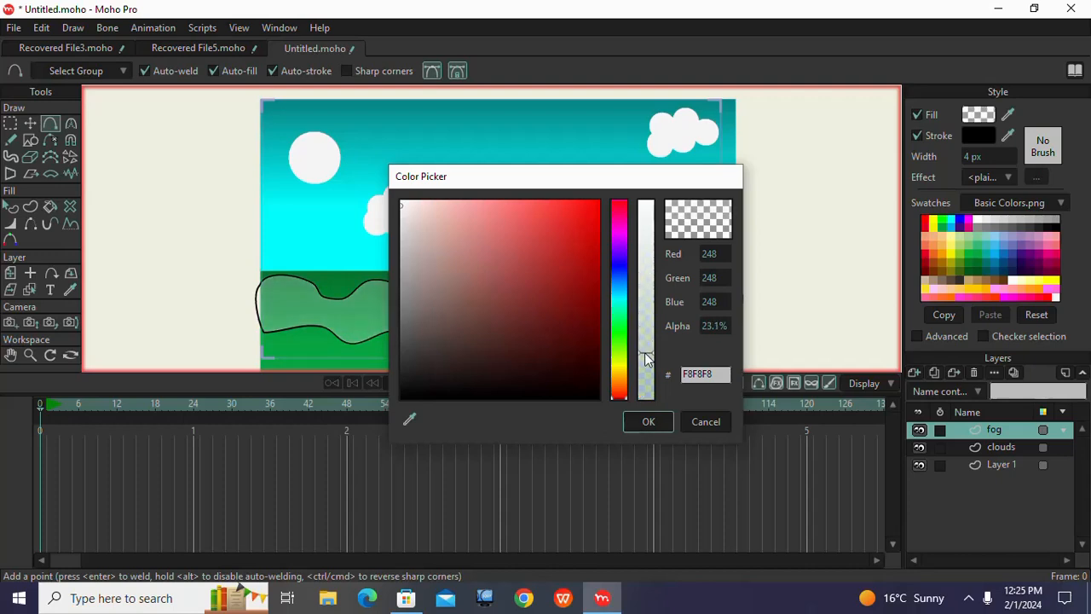
pyautogui.click(648, 422)
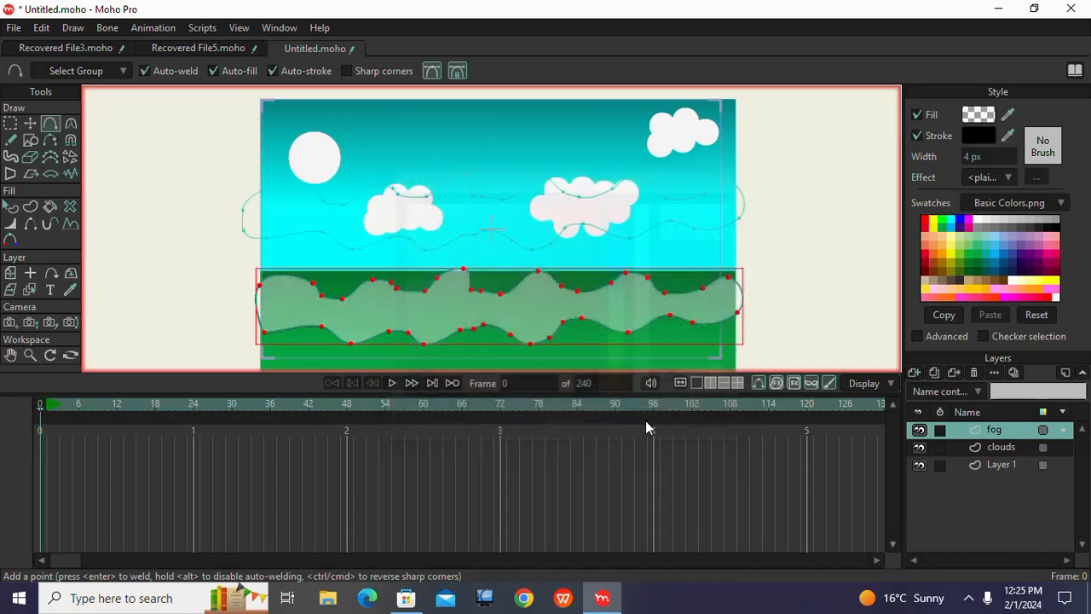
pyautogui.click(10, 207)
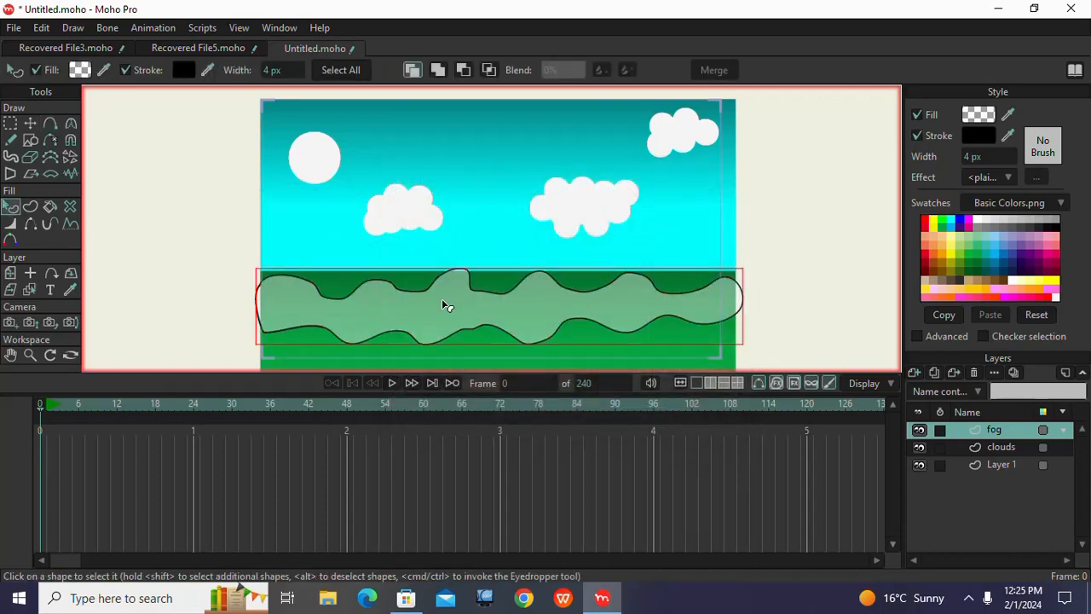
pyautogui.click(125, 70)
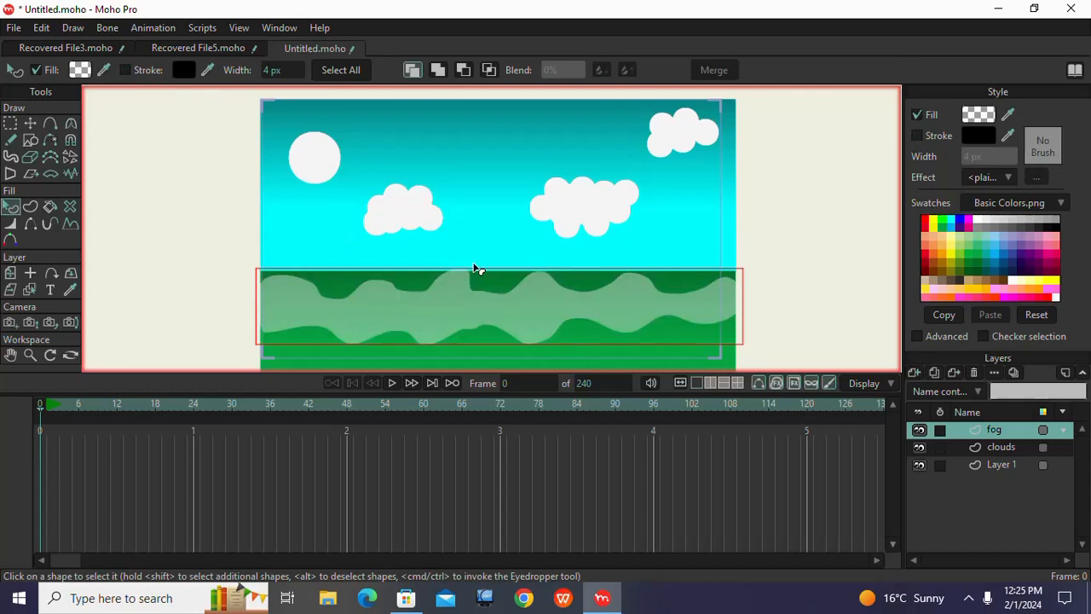
# Step: Reshape the waves along the filled fog band's upper and lower edges by moving individual curve points and handles
pyautogui.click(11, 125)
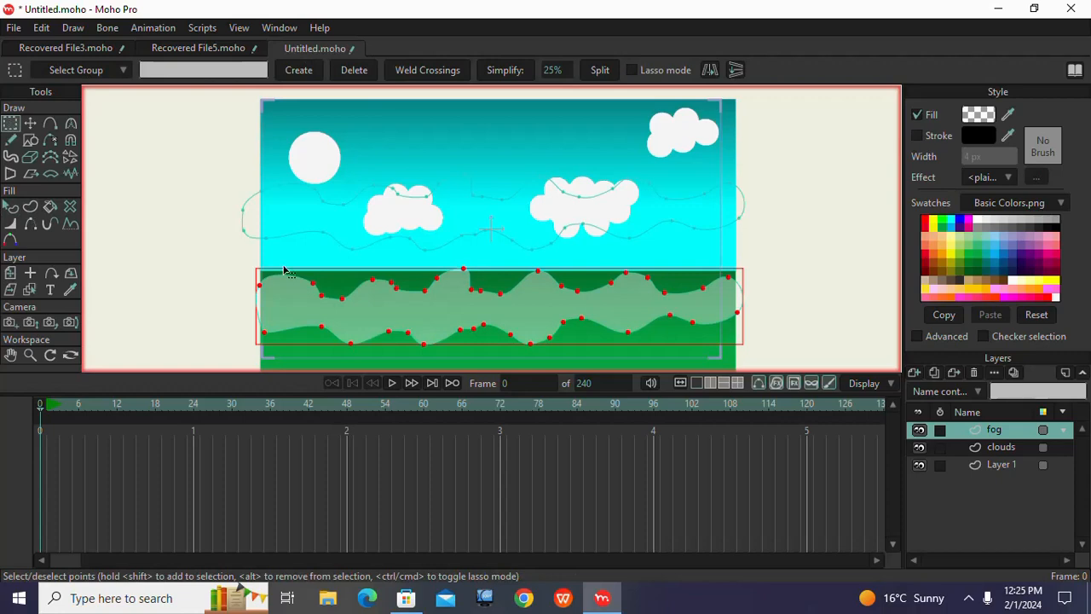
pyautogui.click(426, 294)
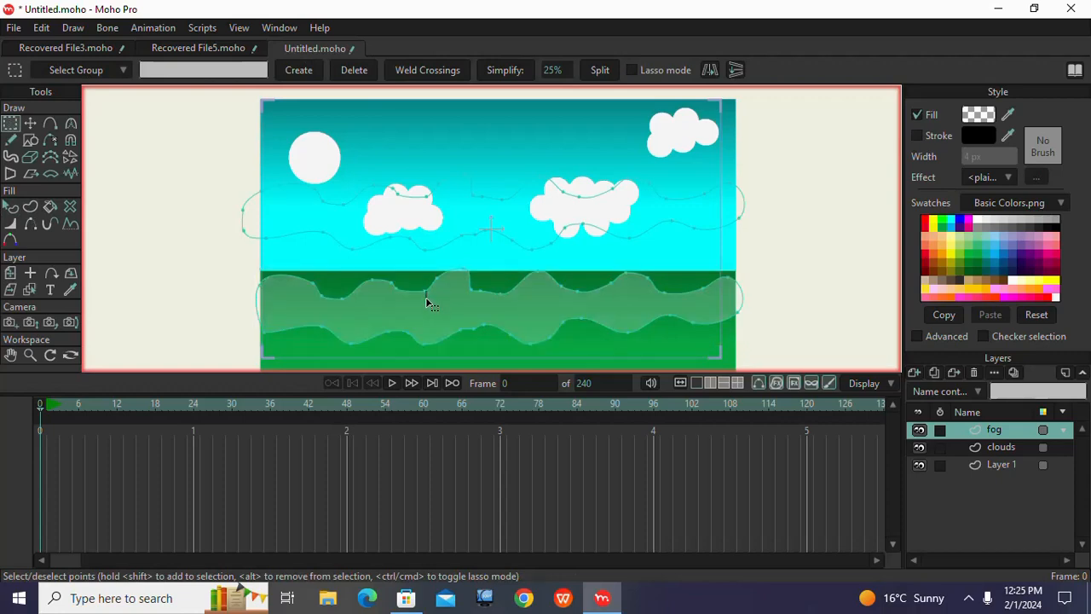
pyautogui.click(30, 124)
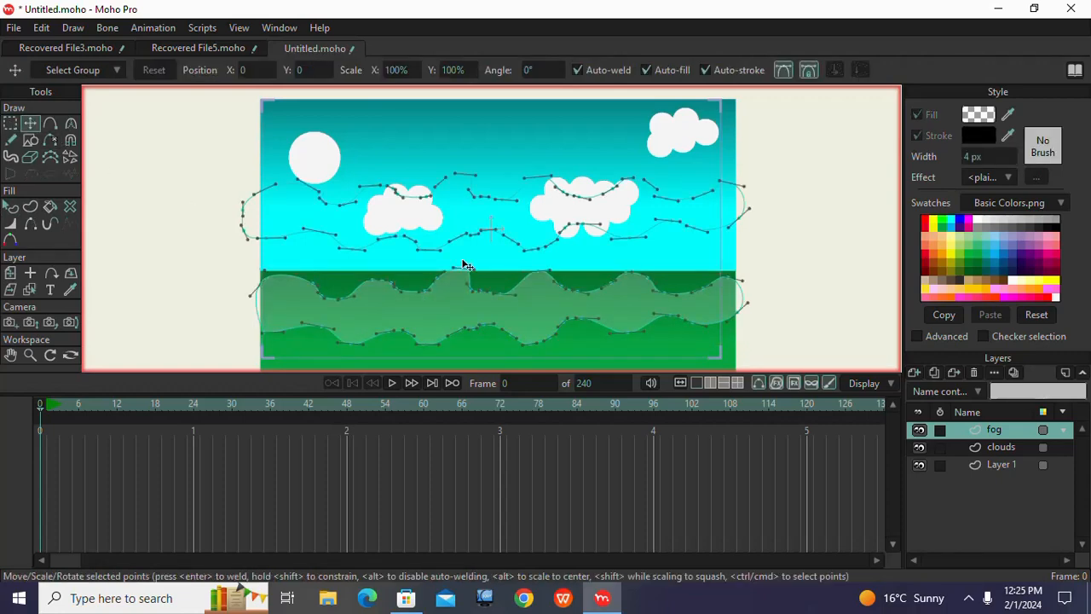
pyautogui.moveTo(465, 265); pyautogui.dragTo(501, 288)
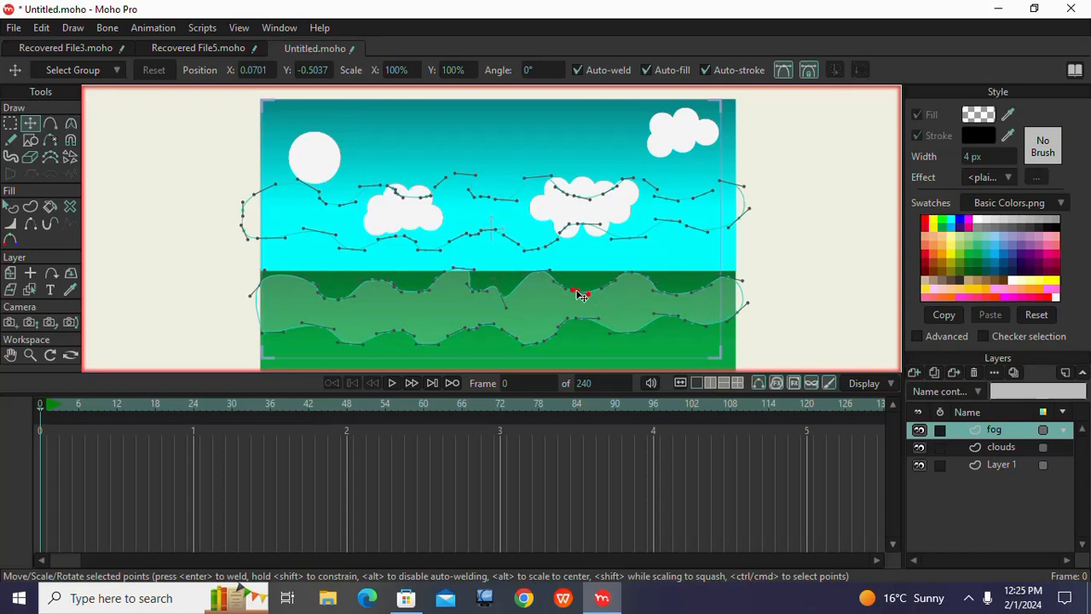
pyautogui.moveTo(580, 295); pyautogui.dragTo(585, 275)
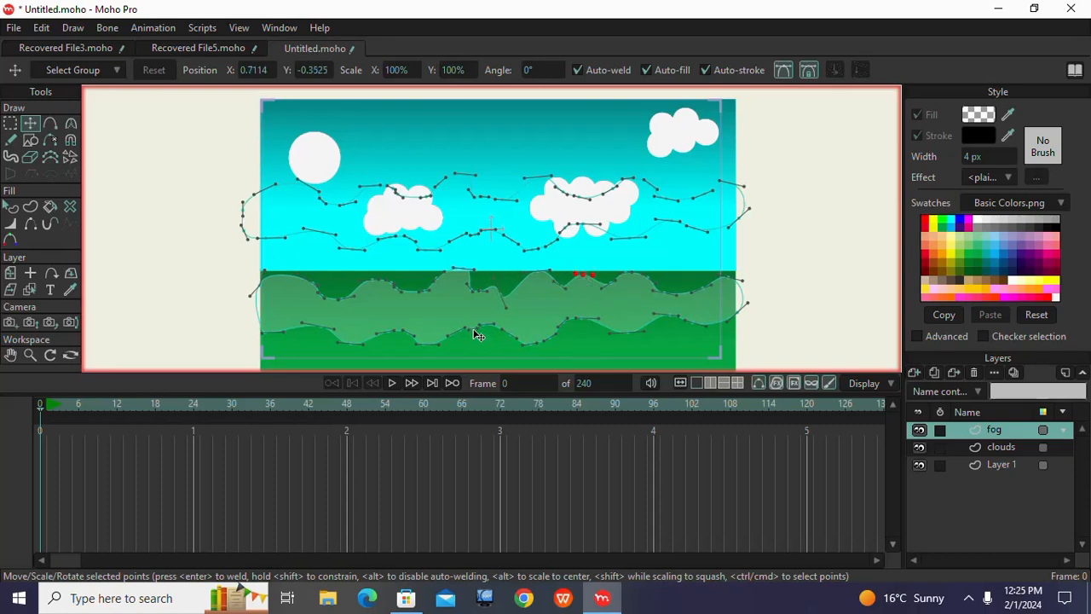
pyautogui.moveTo(478, 335); pyautogui.dragTo(478, 350)
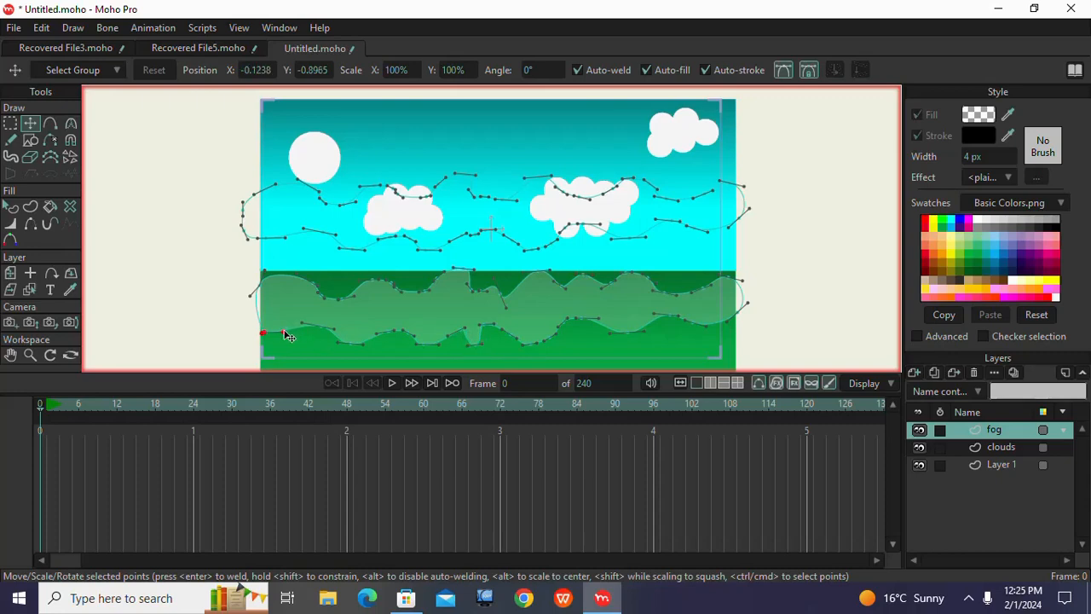
pyautogui.moveTo(287, 333); pyautogui.dragTo(289, 345)
pyautogui.moveTo(694, 323); pyautogui.dragTo(696, 339)
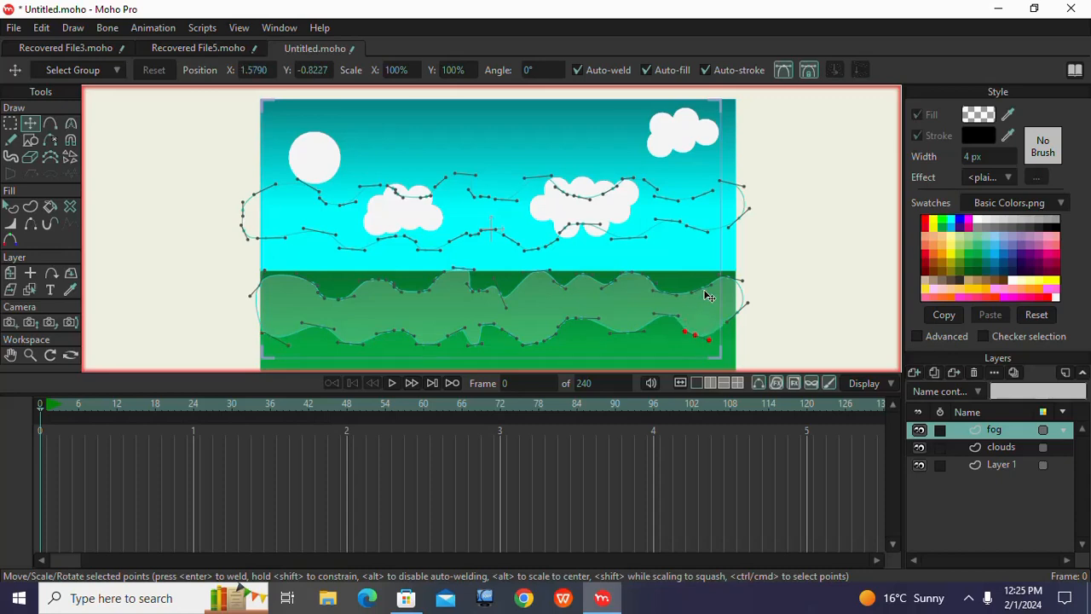
pyautogui.moveTo(708, 294); pyautogui.dragTo(694, 281)
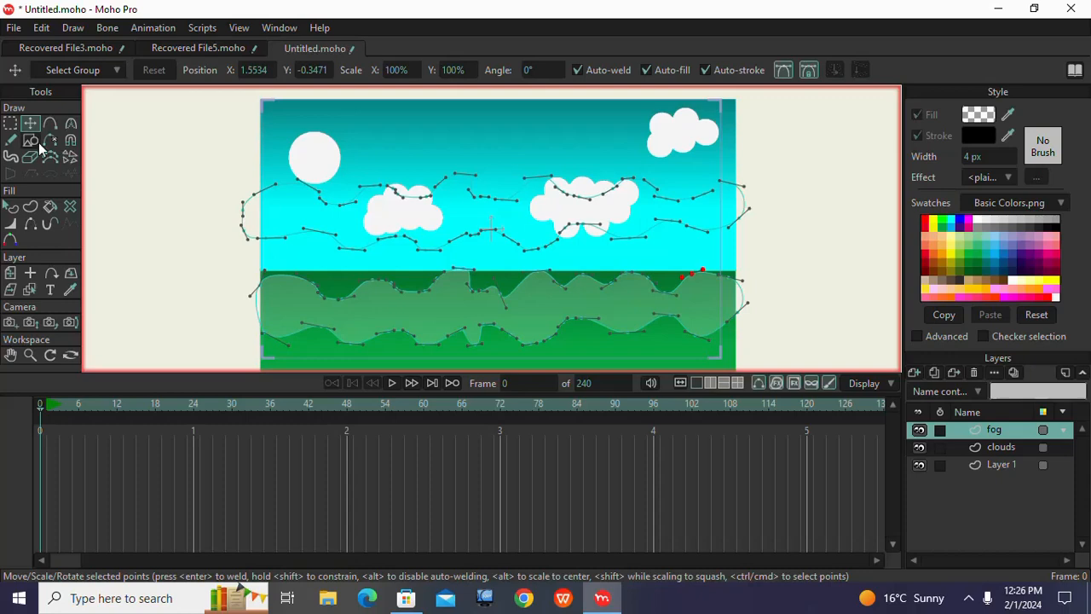
# Step: Move one point of the unfilled outline in the sky, over the smaller middle cloud, slightly downward with Transform Points
pyautogui.click(10, 207)
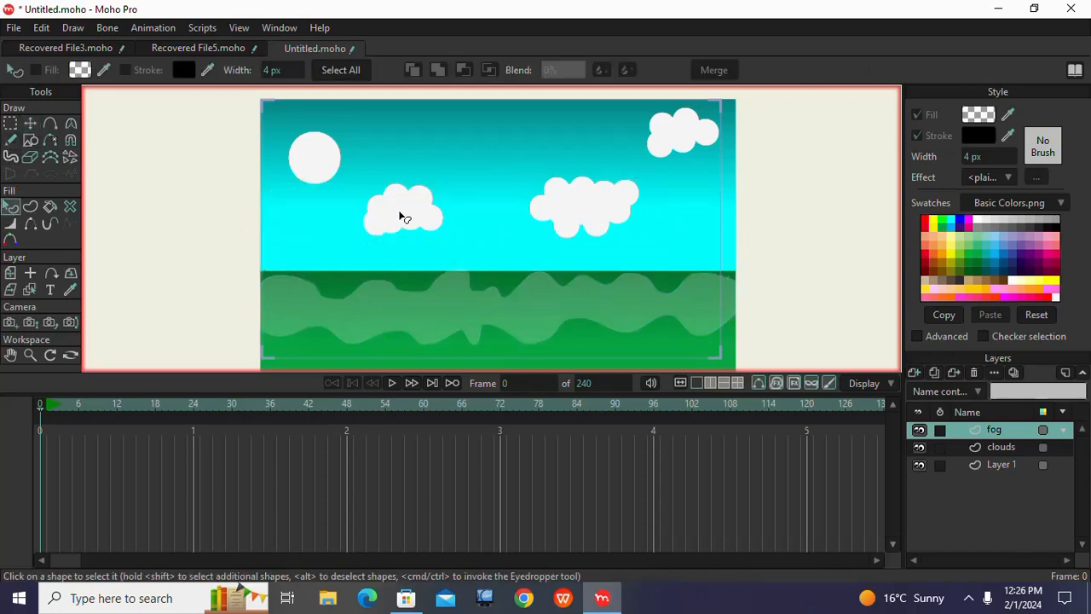
pyautogui.click(373, 316)
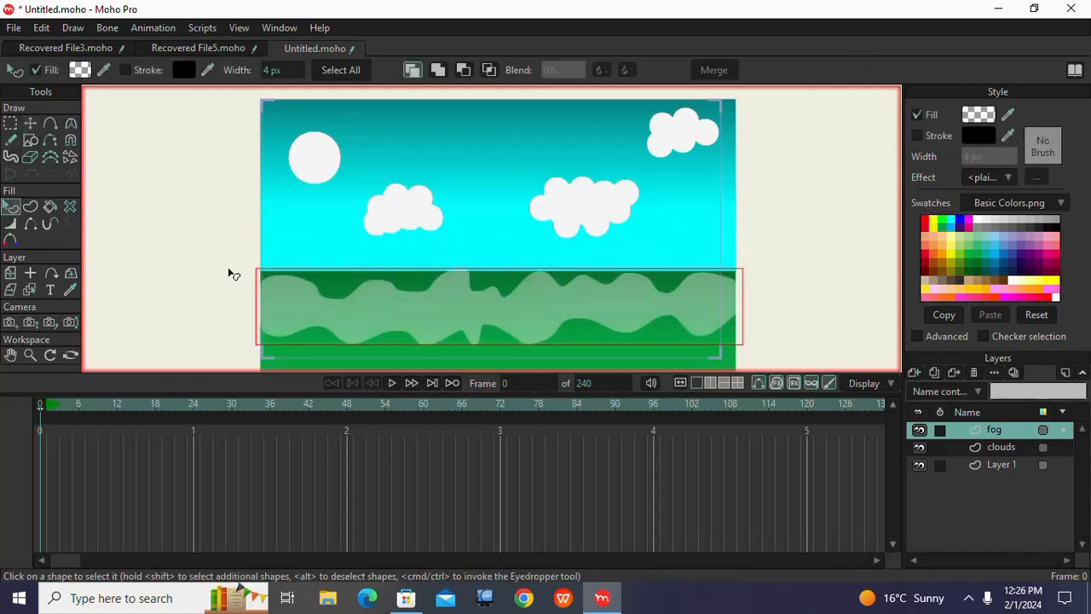
pyautogui.click(10, 124)
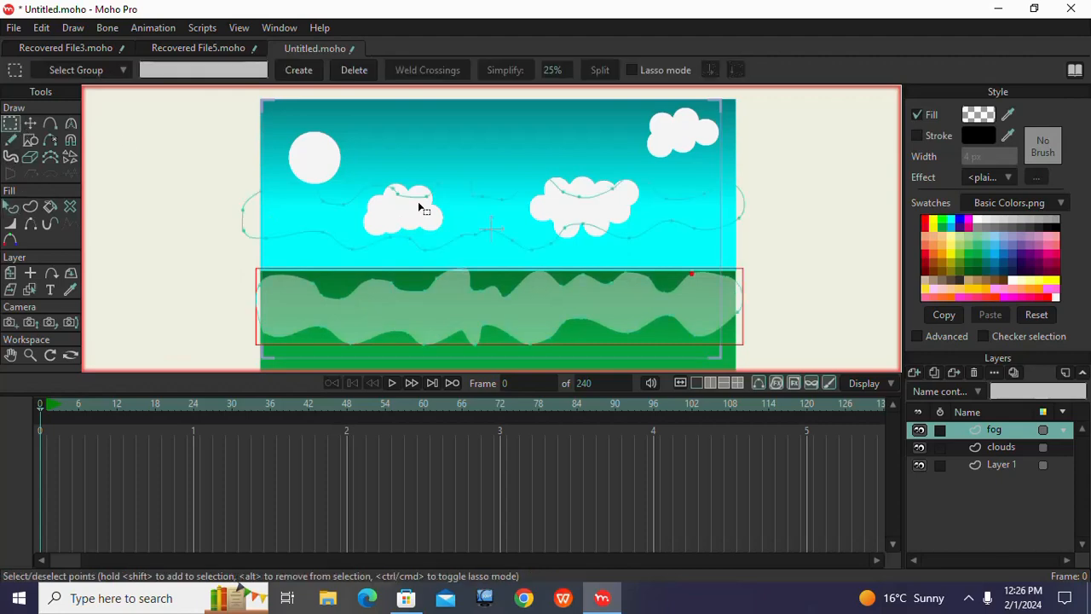
pyautogui.click(30, 124)
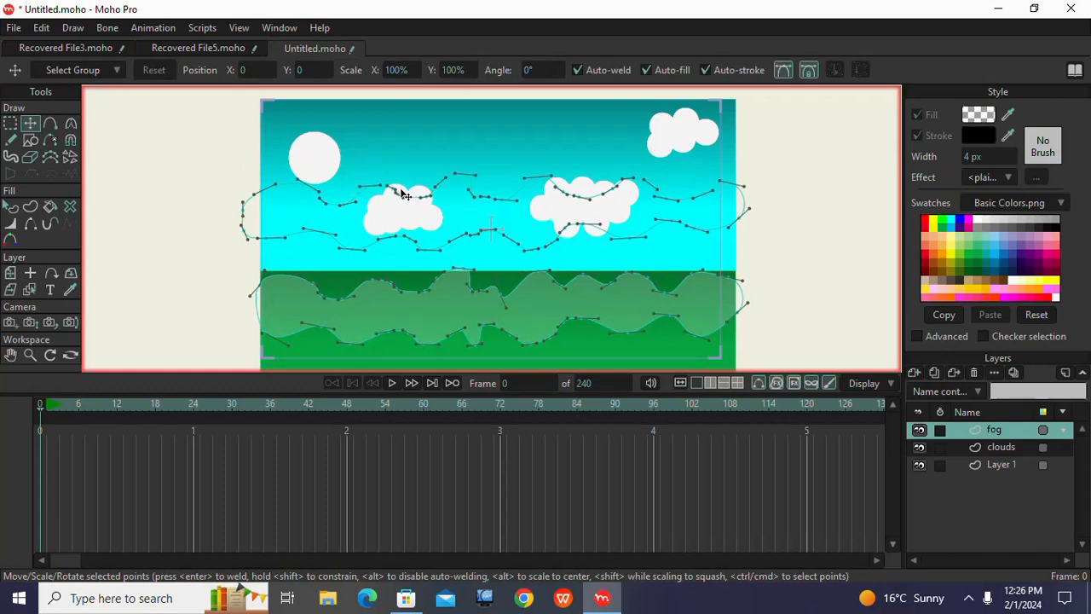
pyautogui.moveTo(404, 199); pyautogui.dragTo(401, 210)
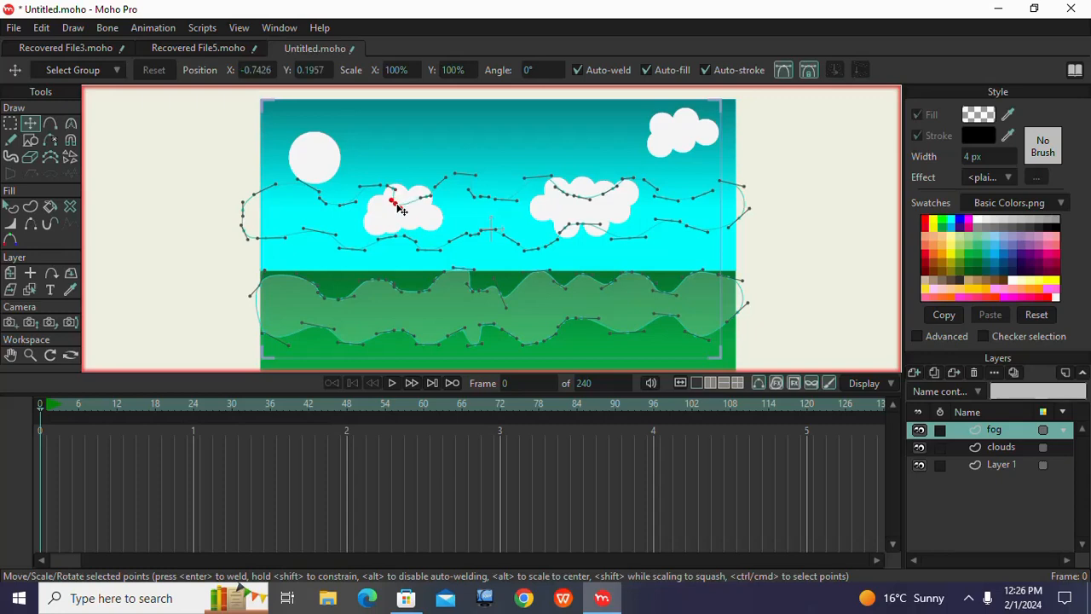
pyautogui.click(12, 124)
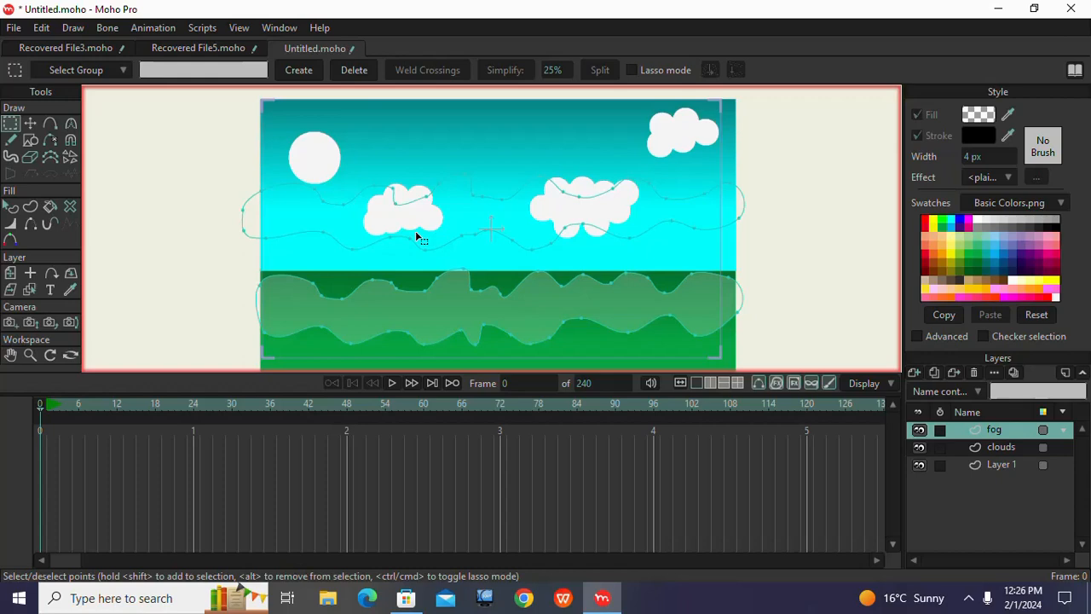
# Step: Select the filled fog shape and move it up over the horizon to about X 0.03, Y -0.16, then clear the selection
pyautogui.click(12, 207)
pyautogui.click(417, 305)
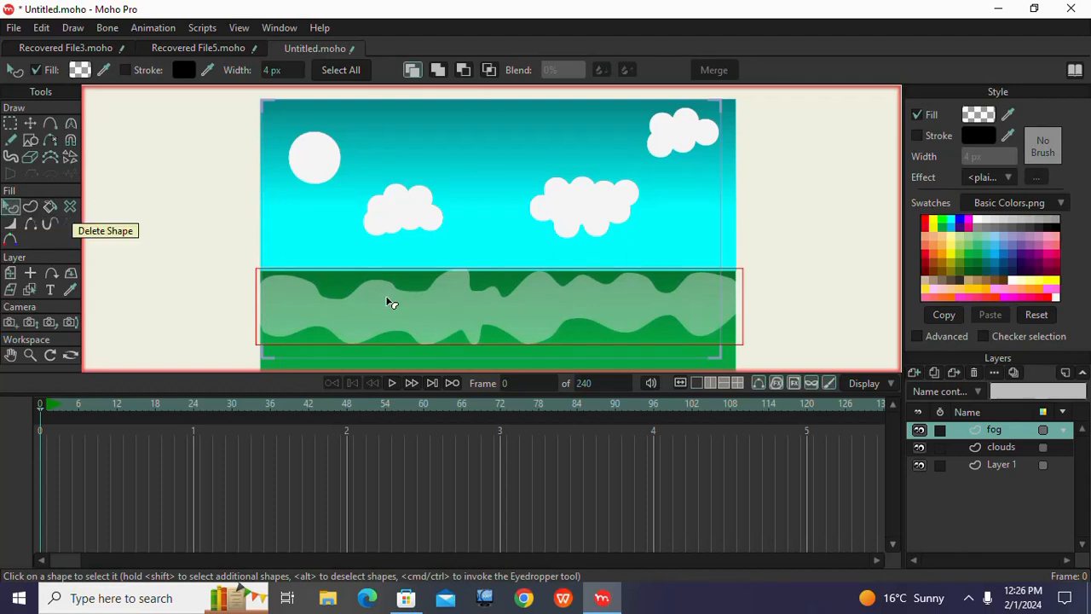
pyautogui.click(30, 125)
pyautogui.hotkey('ctrl', 'a')
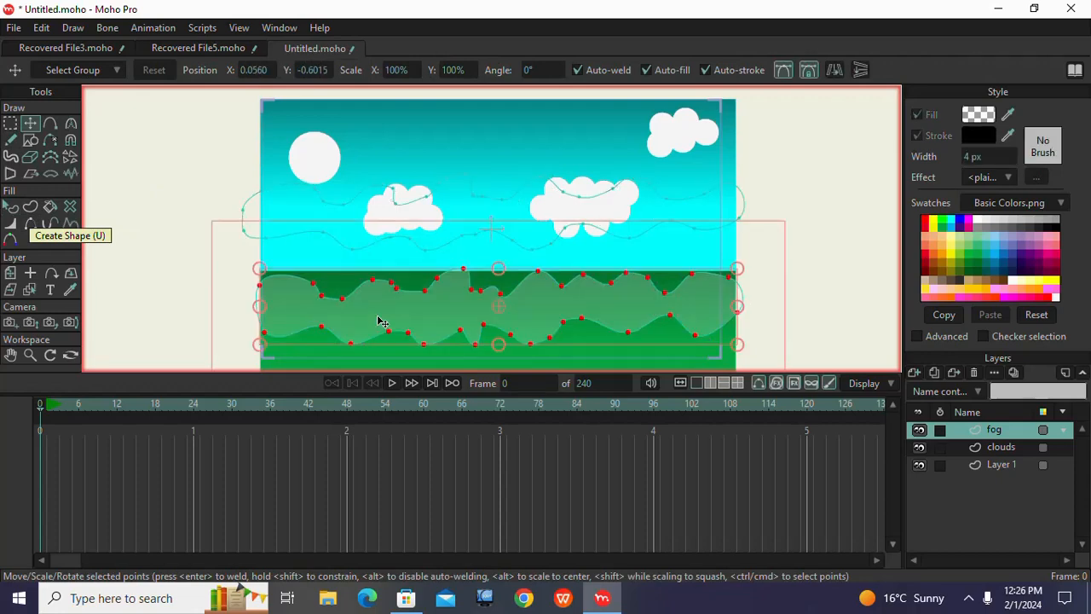
pyautogui.moveTo(383, 318); pyautogui.dragTo(376, 260)
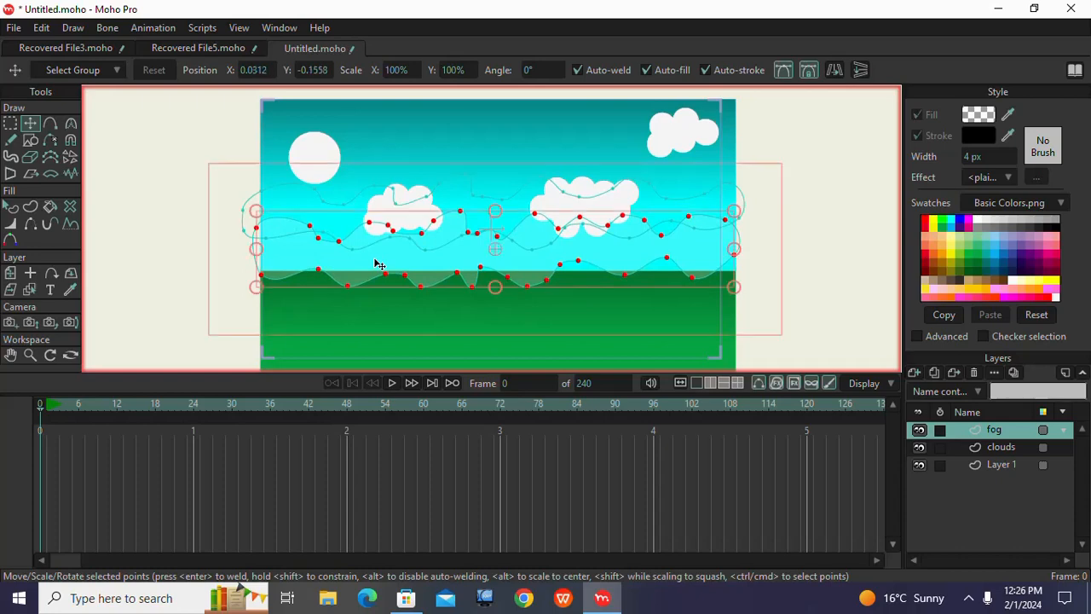
pyautogui.click(189, 244)
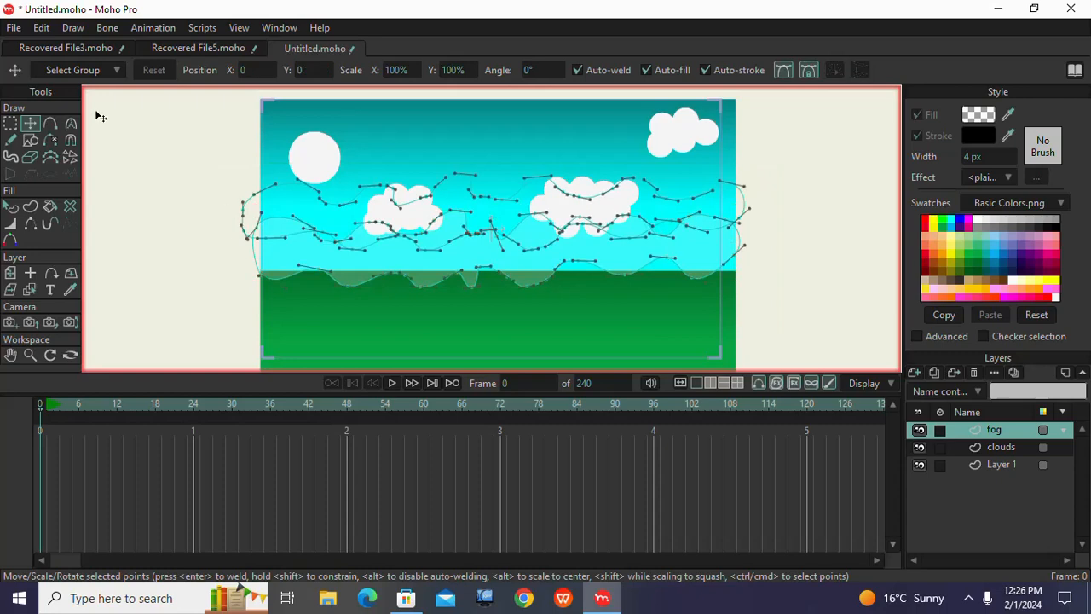
pyautogui.click(11, 208)
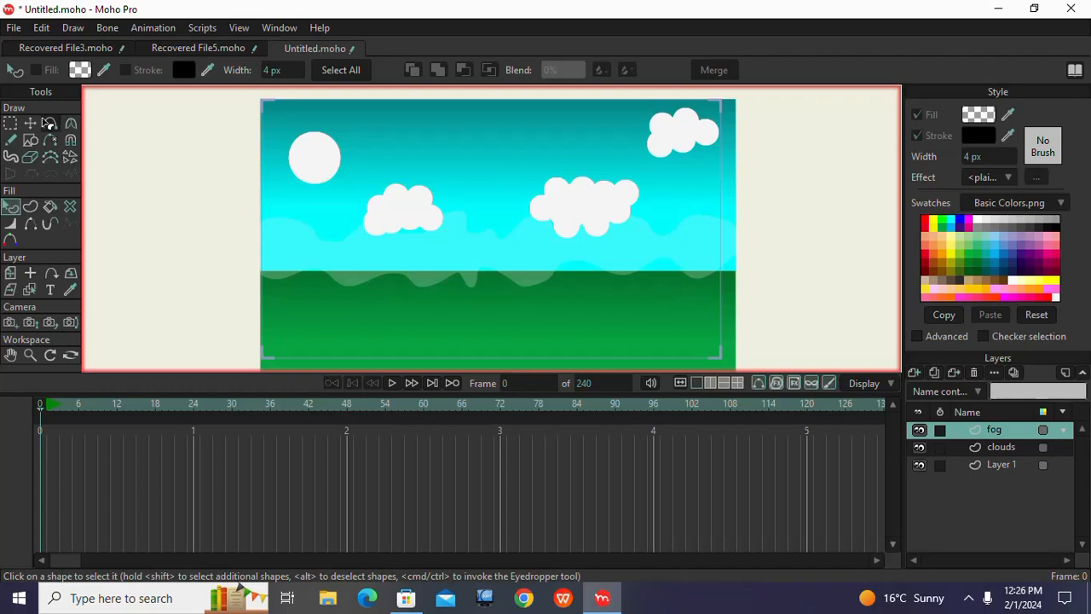
pyautogui.click(12, 125)
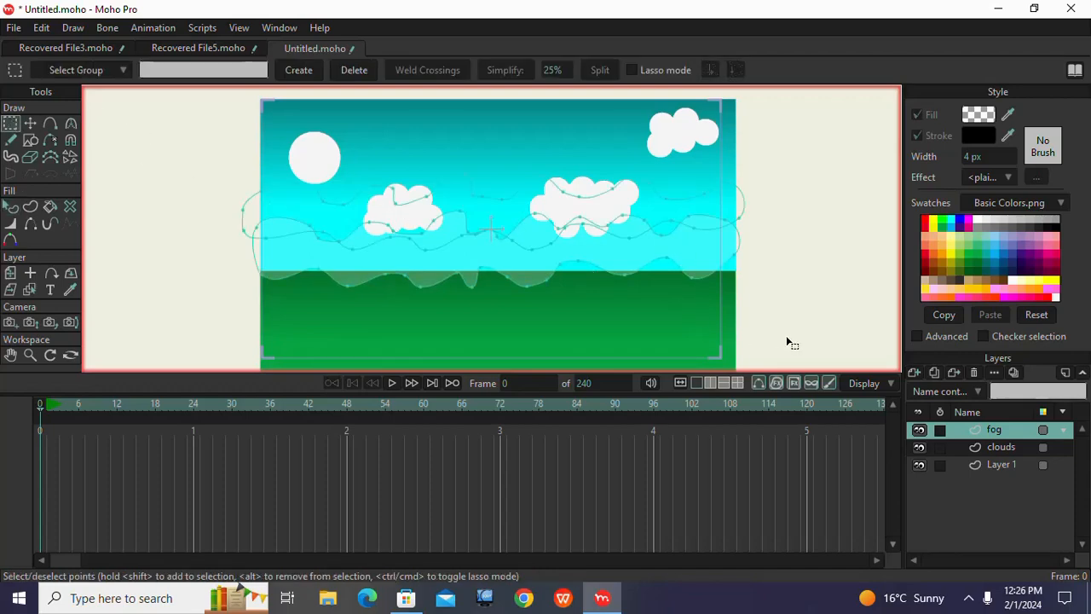
# Step: Select the unfilled outline's point over the larger middle cloud and move it up to about X 0.87, Y 0.44
pyautogui.doubleClick(655, 198)
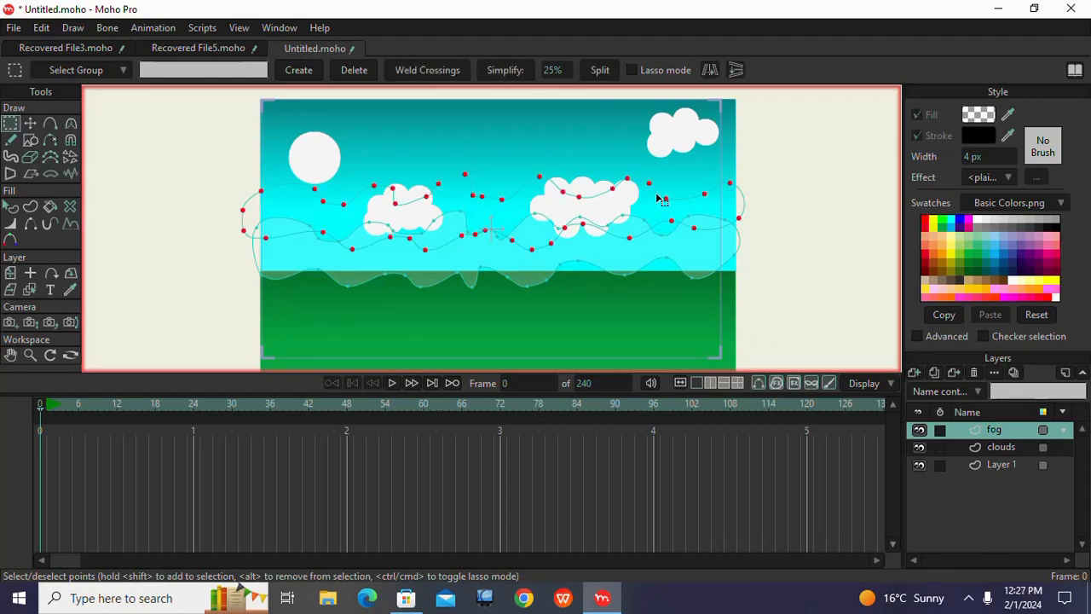
pyautogui.click(613, 191)
pyautogui.click(604, 174)
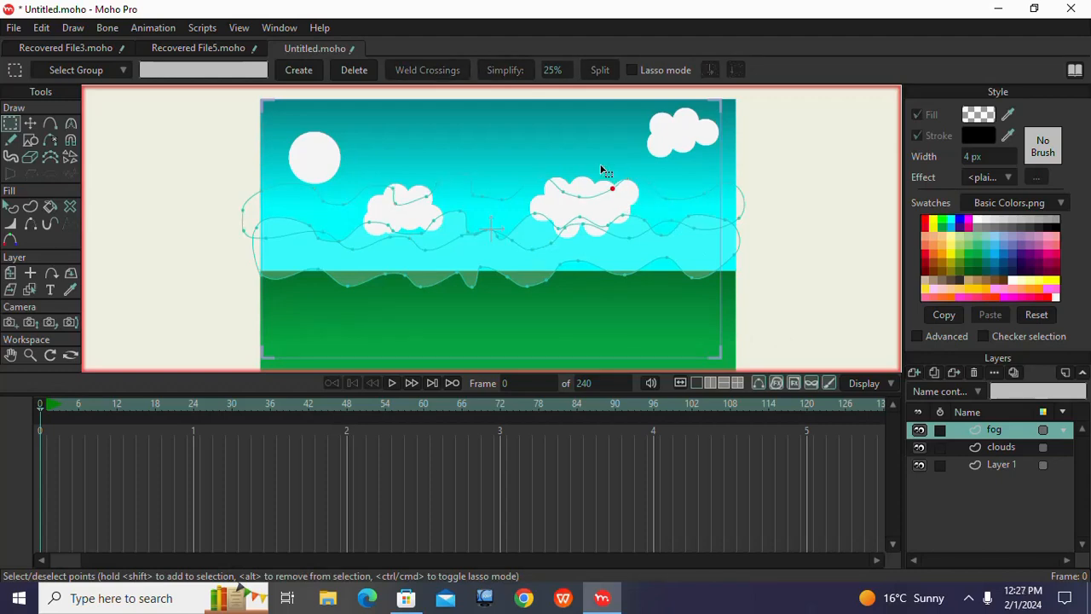
pyautogui.click(30, 125)
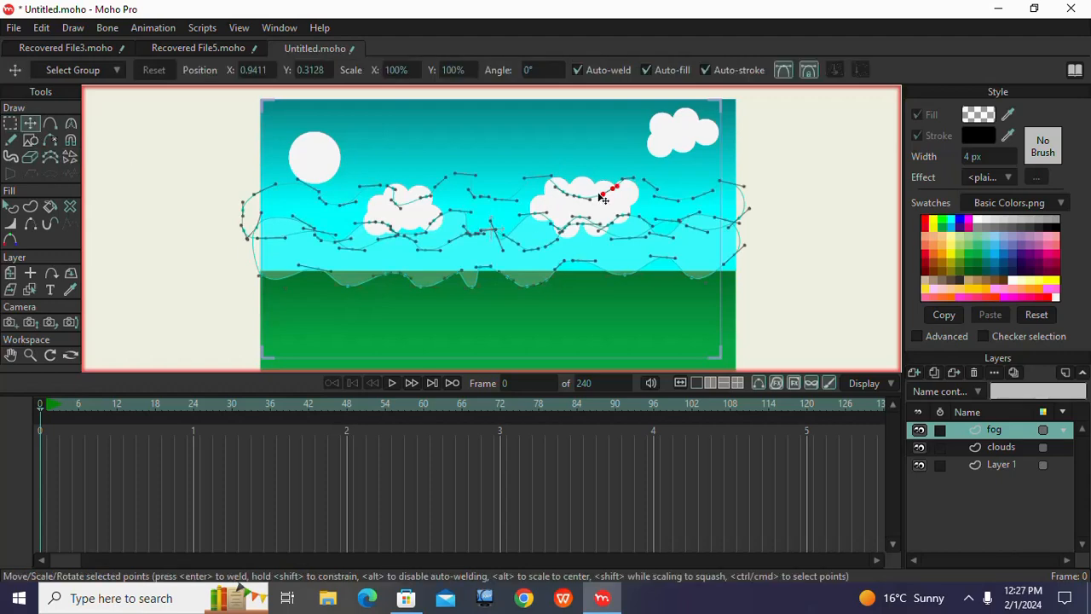
pyautogui.moveTo(617, 192); pyautogui.dragTo(607, 174)
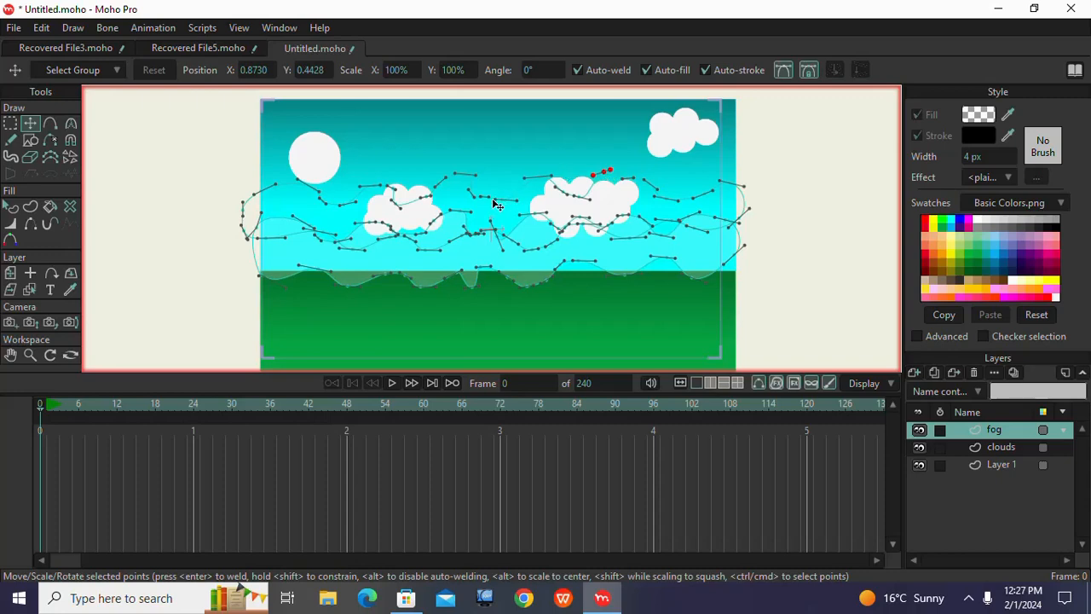
# Step: Pull three more points or handles along the unfilled outline's upper edge upward with Transform Points, then clear the selection
pyautogui.moveTo(494, 201); pyautogui.dragTo(494, 169)
pyautogui.moveTo(426, 198); pyautogui.dragTo(420, 181)
pyautogui.moveTo(329, 206); pyautogui.dragTo(333, 179)
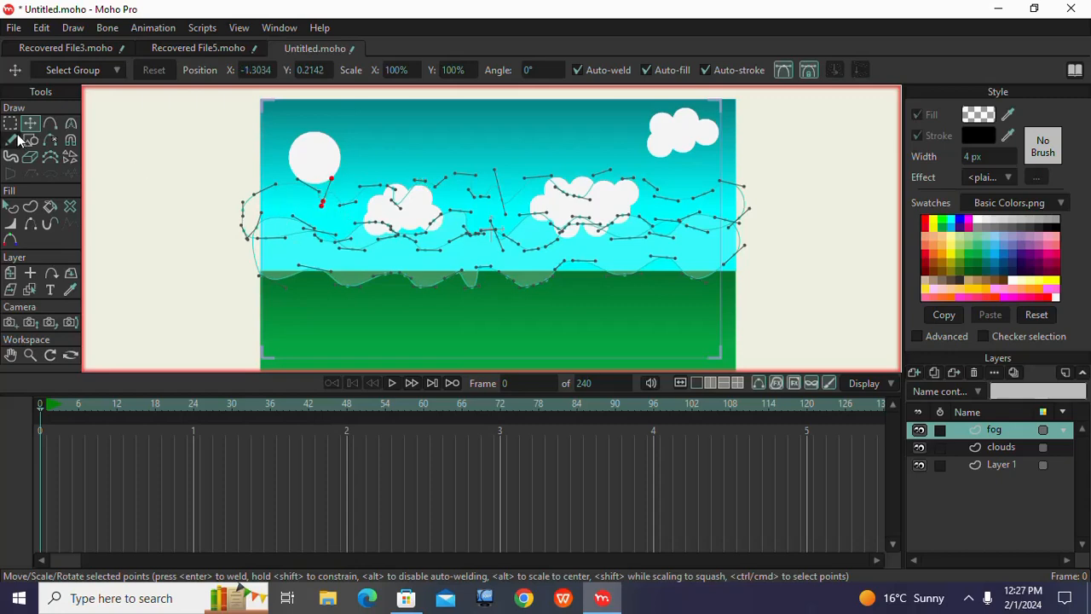
pyautogui.click(422, 209)
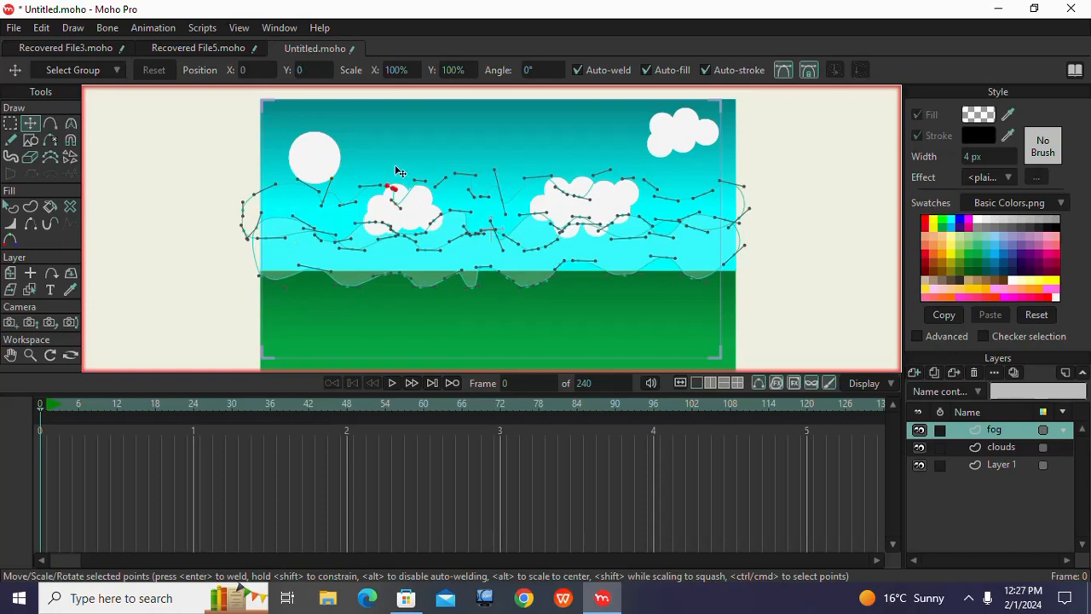
pyautogui.click(396, 168)
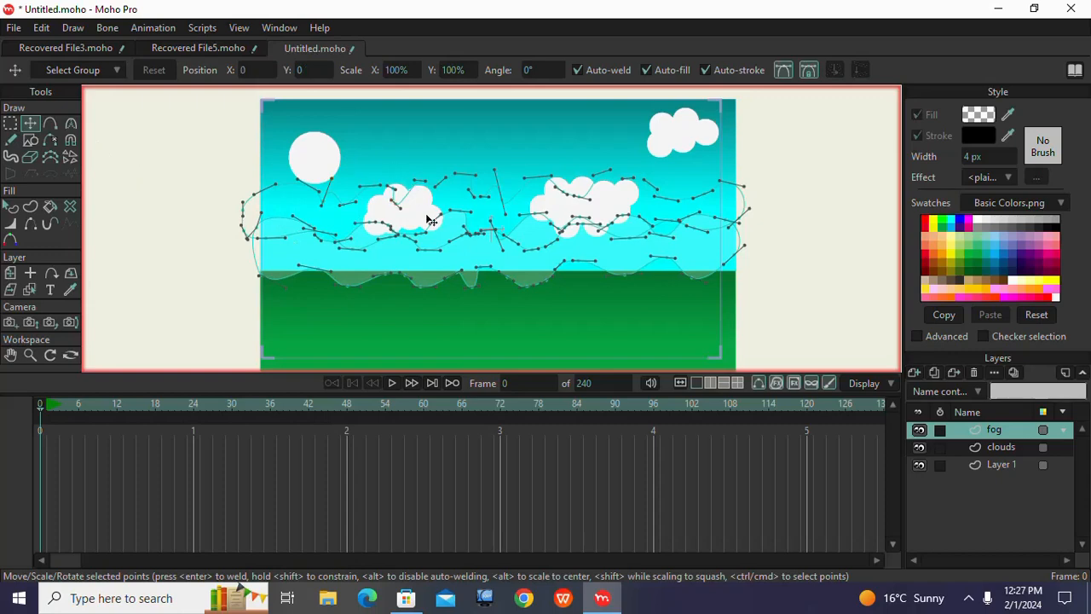
pyautogui.click(10, 124)
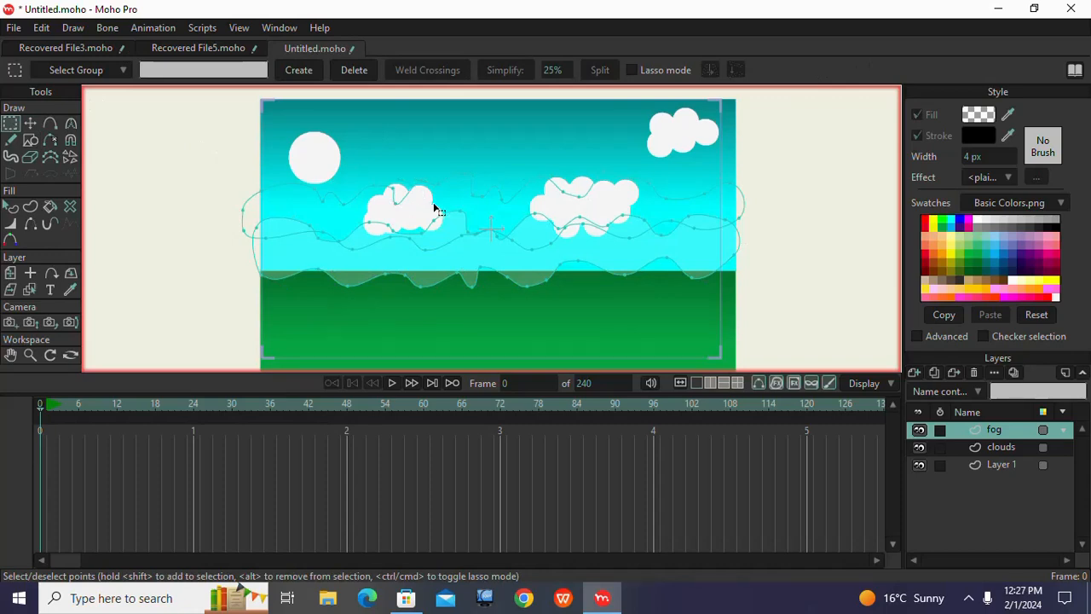
pyautogui.moveTo(434, 208); pyautogui.dragTo(437, 263)
pyautogui.click(50, 124)
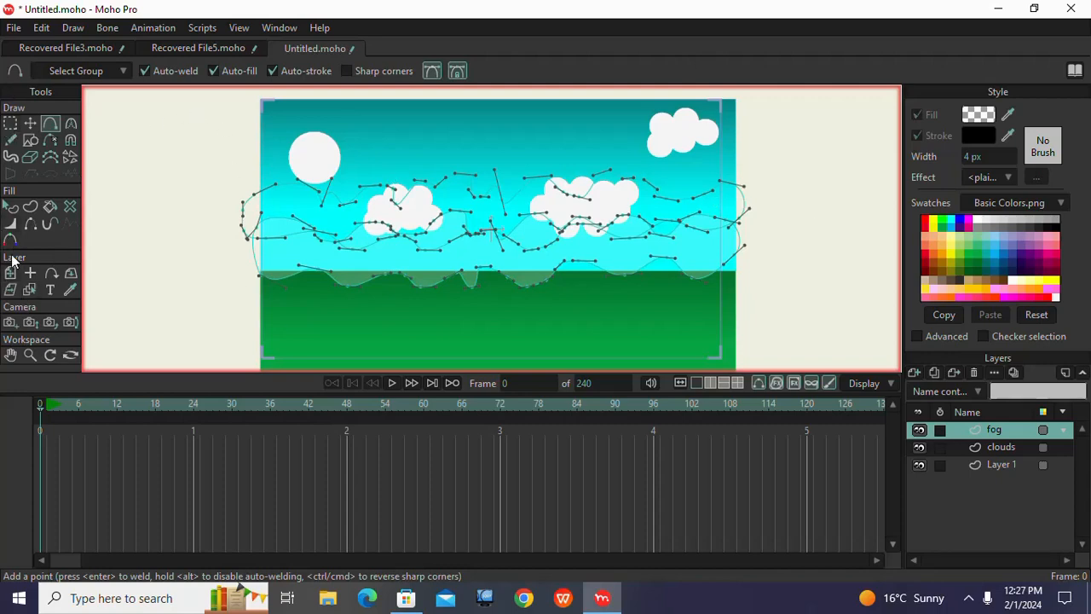
pyautogui.click(11, 207)
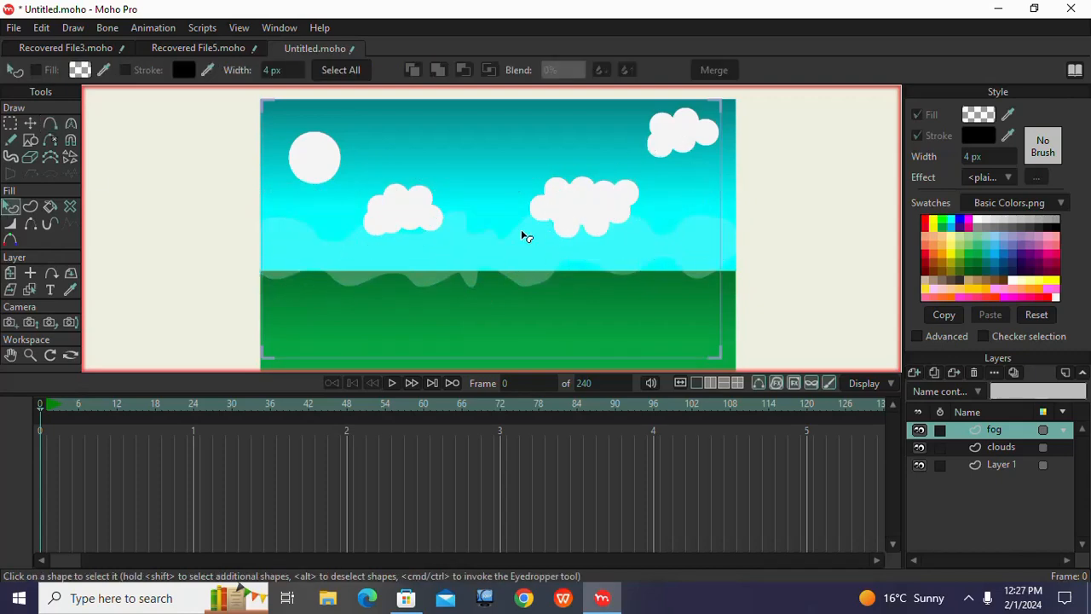
# Step: Delete all points on the fog layer, then undo the deletion
pyautogui.click(10, 126)
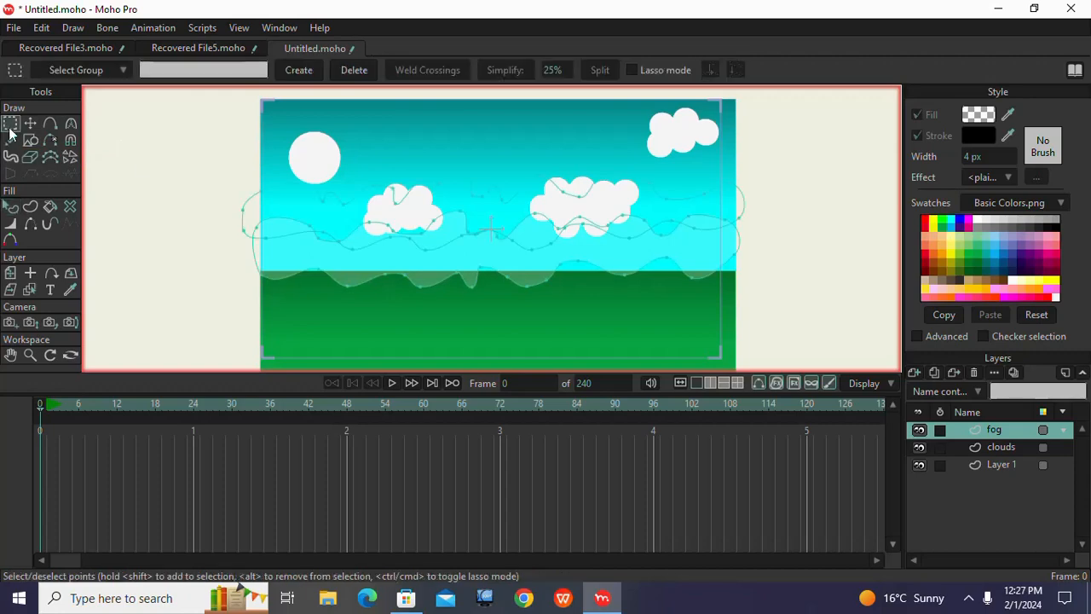
pyautogui.moveTo(197, 173); pyautogui.dragTo(792, 372)
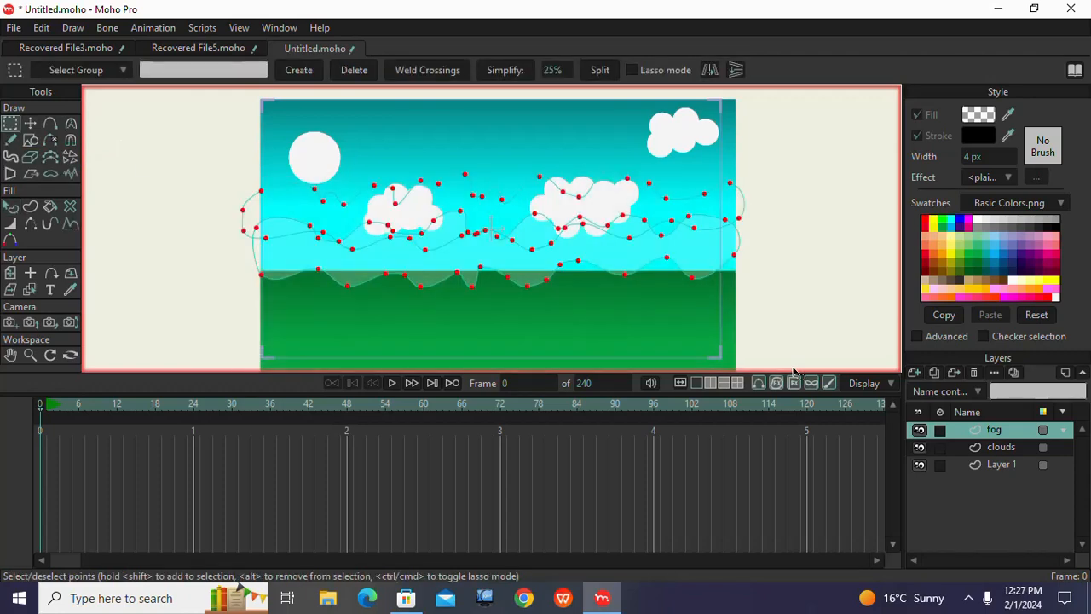
pyautogui.press('Delete')
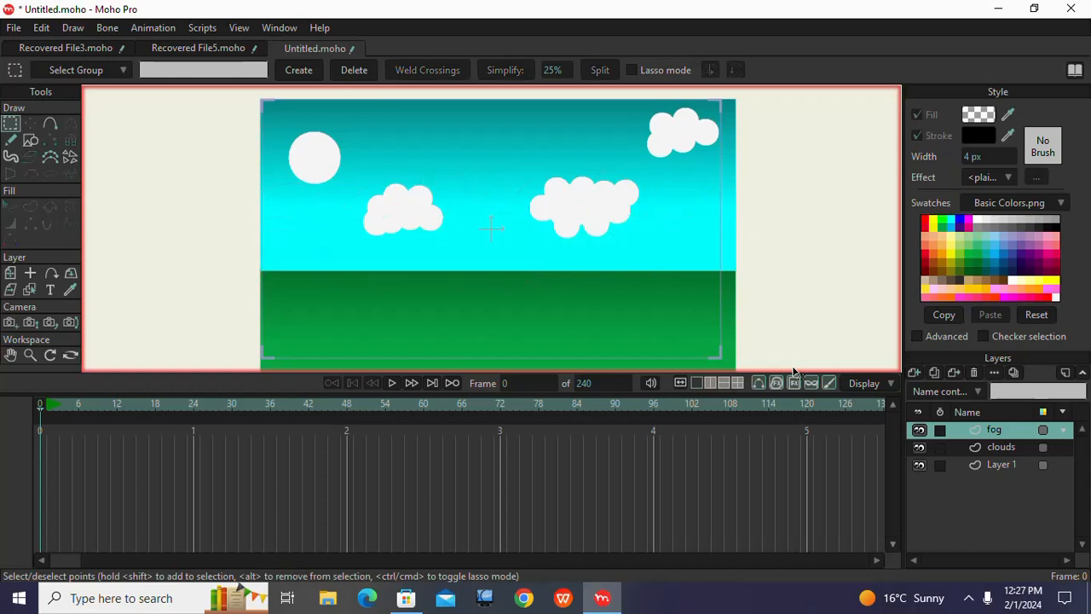
pyautogui.click(42, 28)
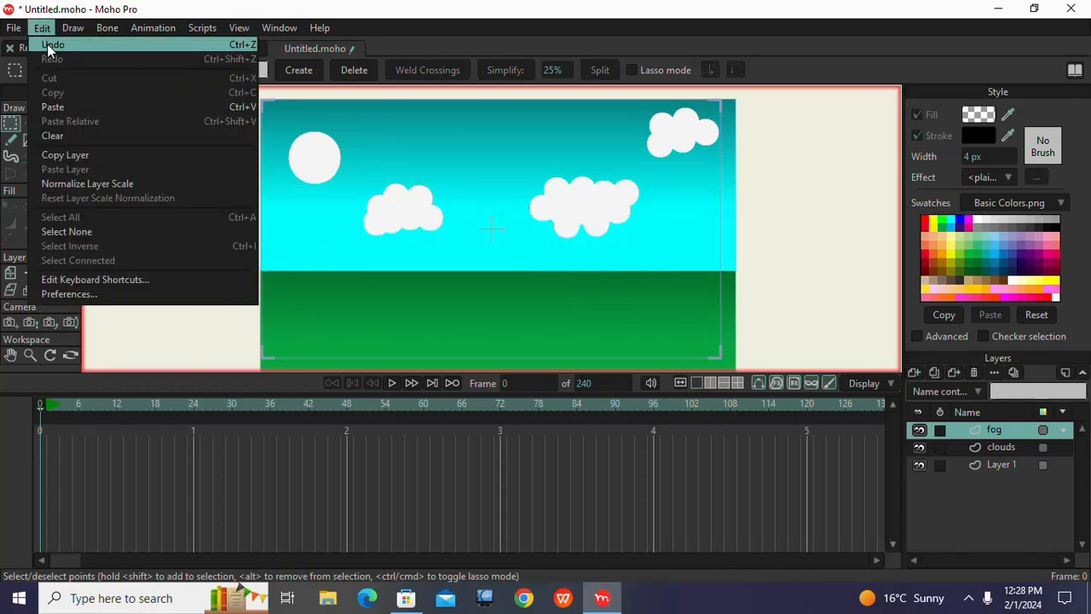
pyautogui.click(47, 44)
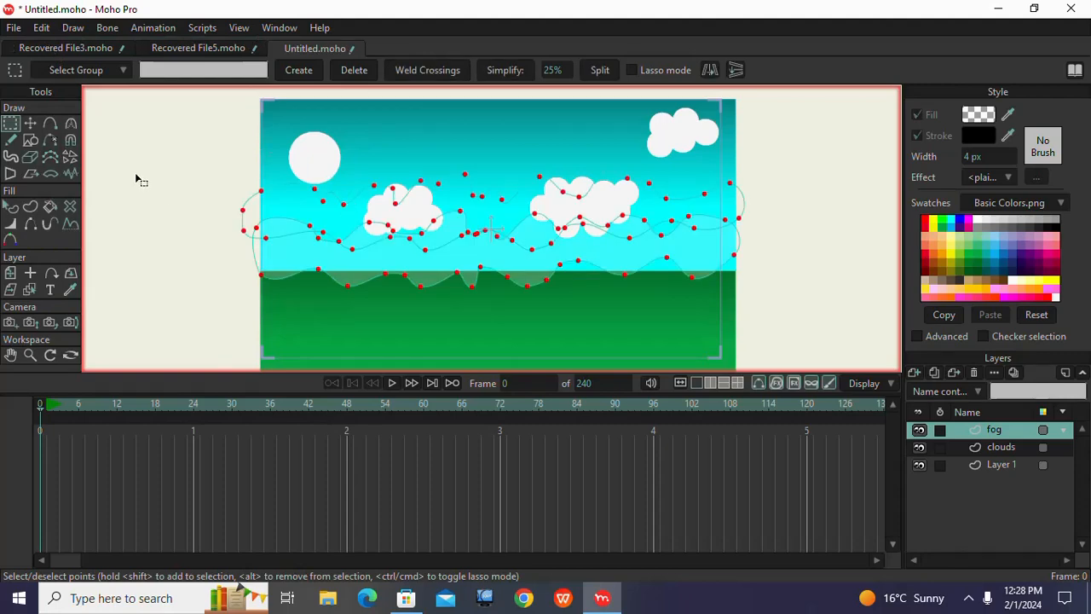
# Step: Render a preview of frame 0, enlarge it to 109% to examine the scene, and close the preview
pyautogui.click(12, 207)
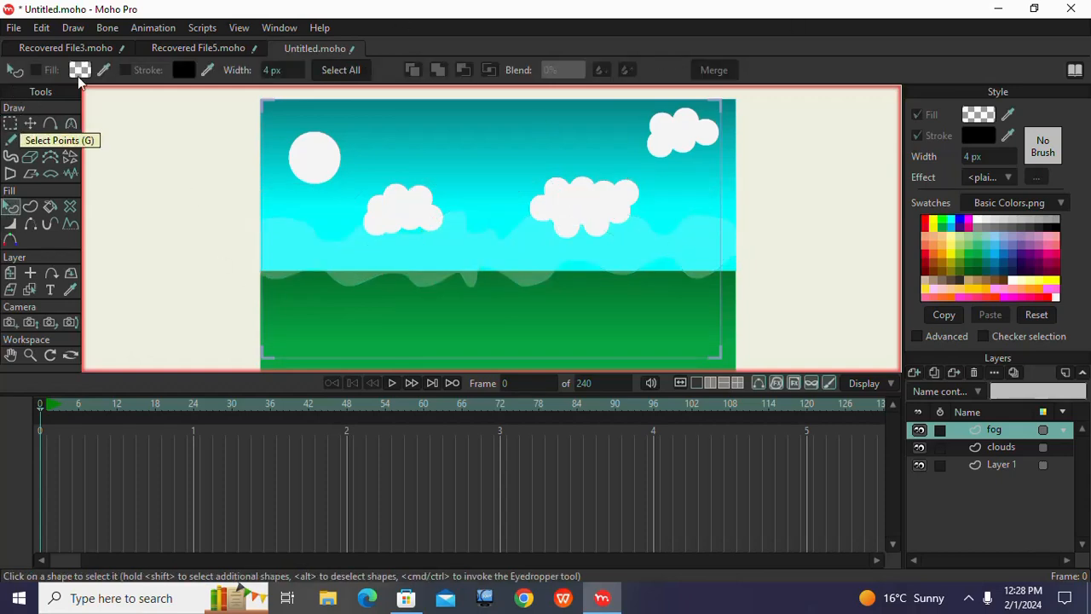
pyautogui.click(15, 29)
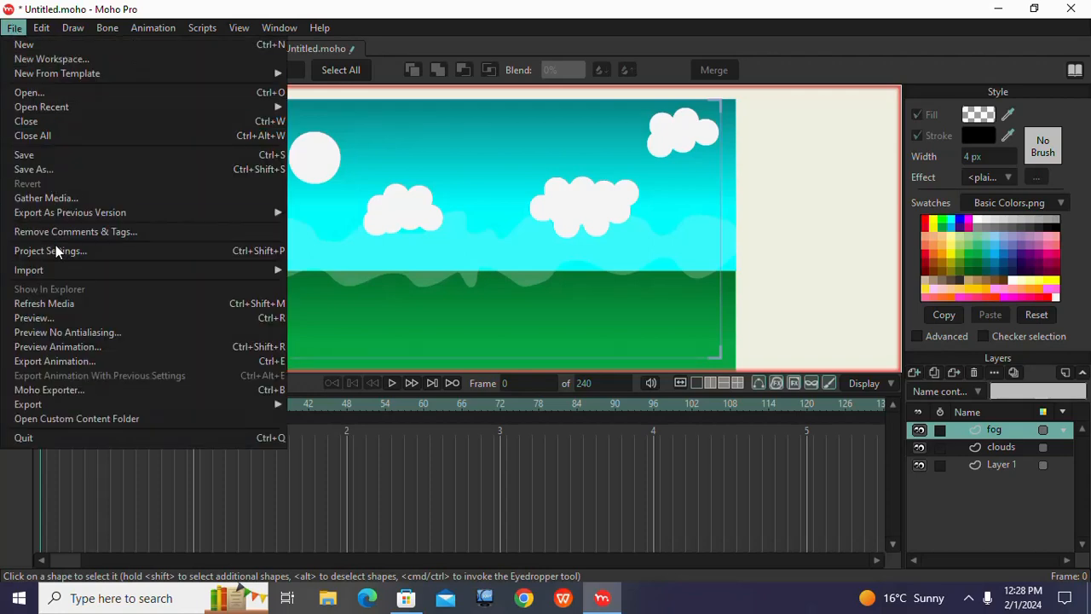
pyautogui.click(77, 317)
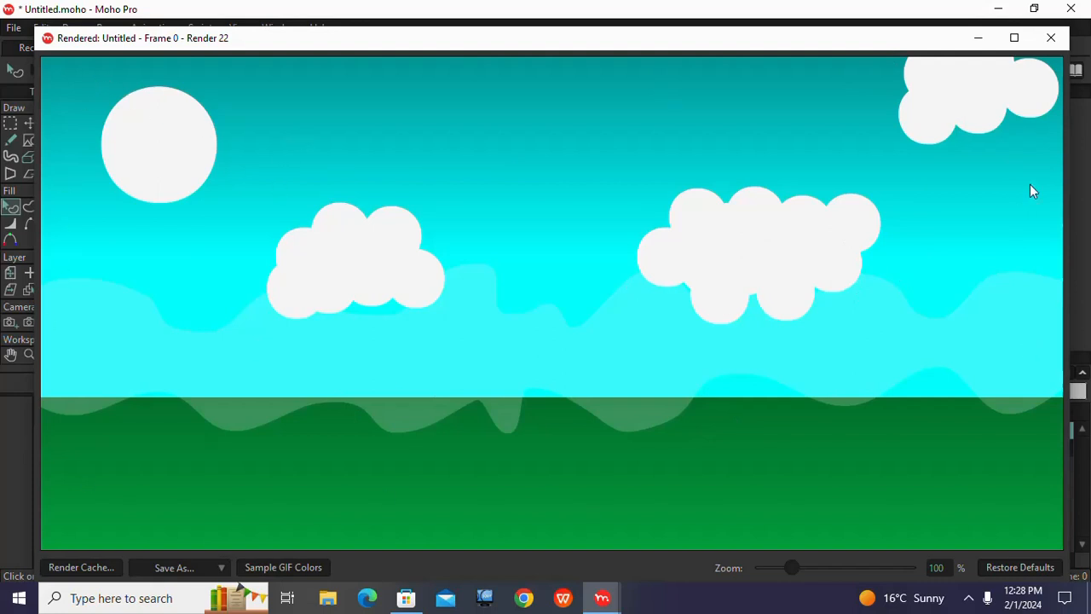
pyautogui.moveTo(793, 566)
pyautogui.mouseDown()
pyautogui.moveTo(872, 566)
pyautogui.moveTo(808, 578)
pyautogui.moveTo(755, 571)
pyautogui.moveTo(796, 564)
pyautogui.mouseUp()
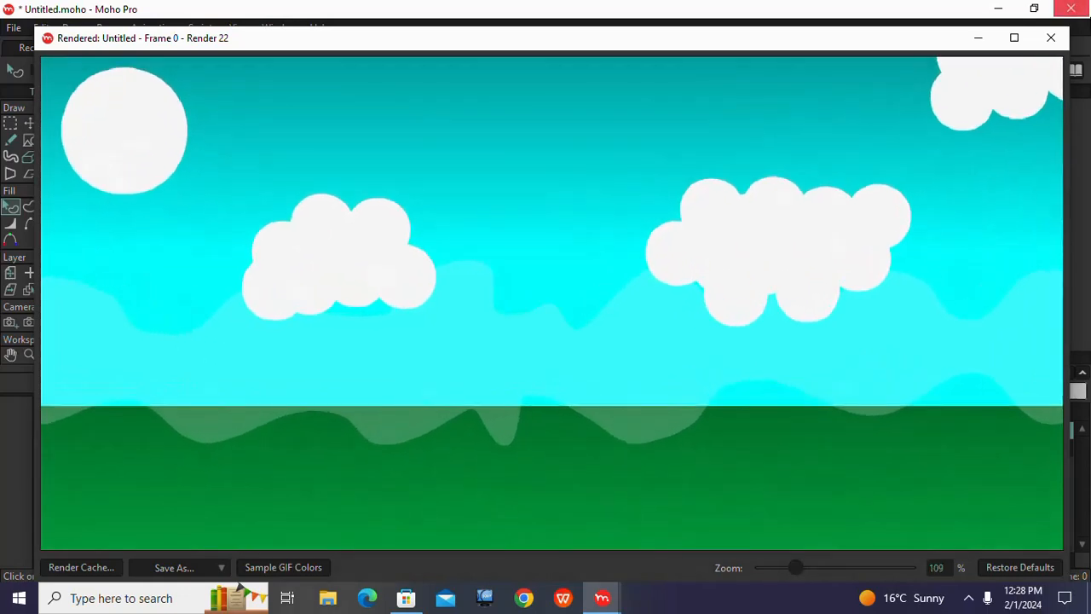
pyautogui.click(1051, 38)
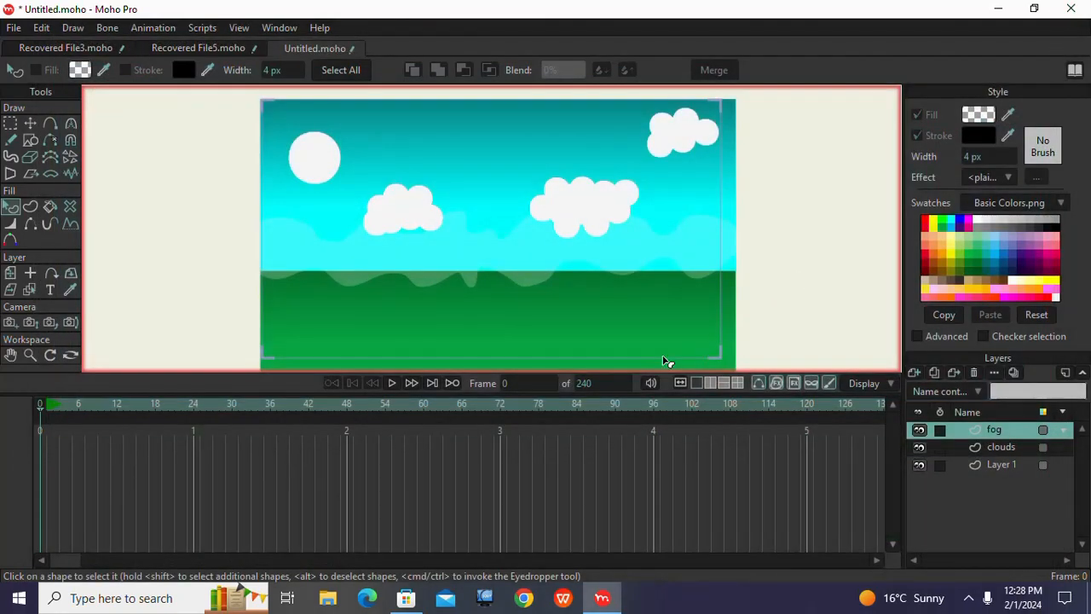